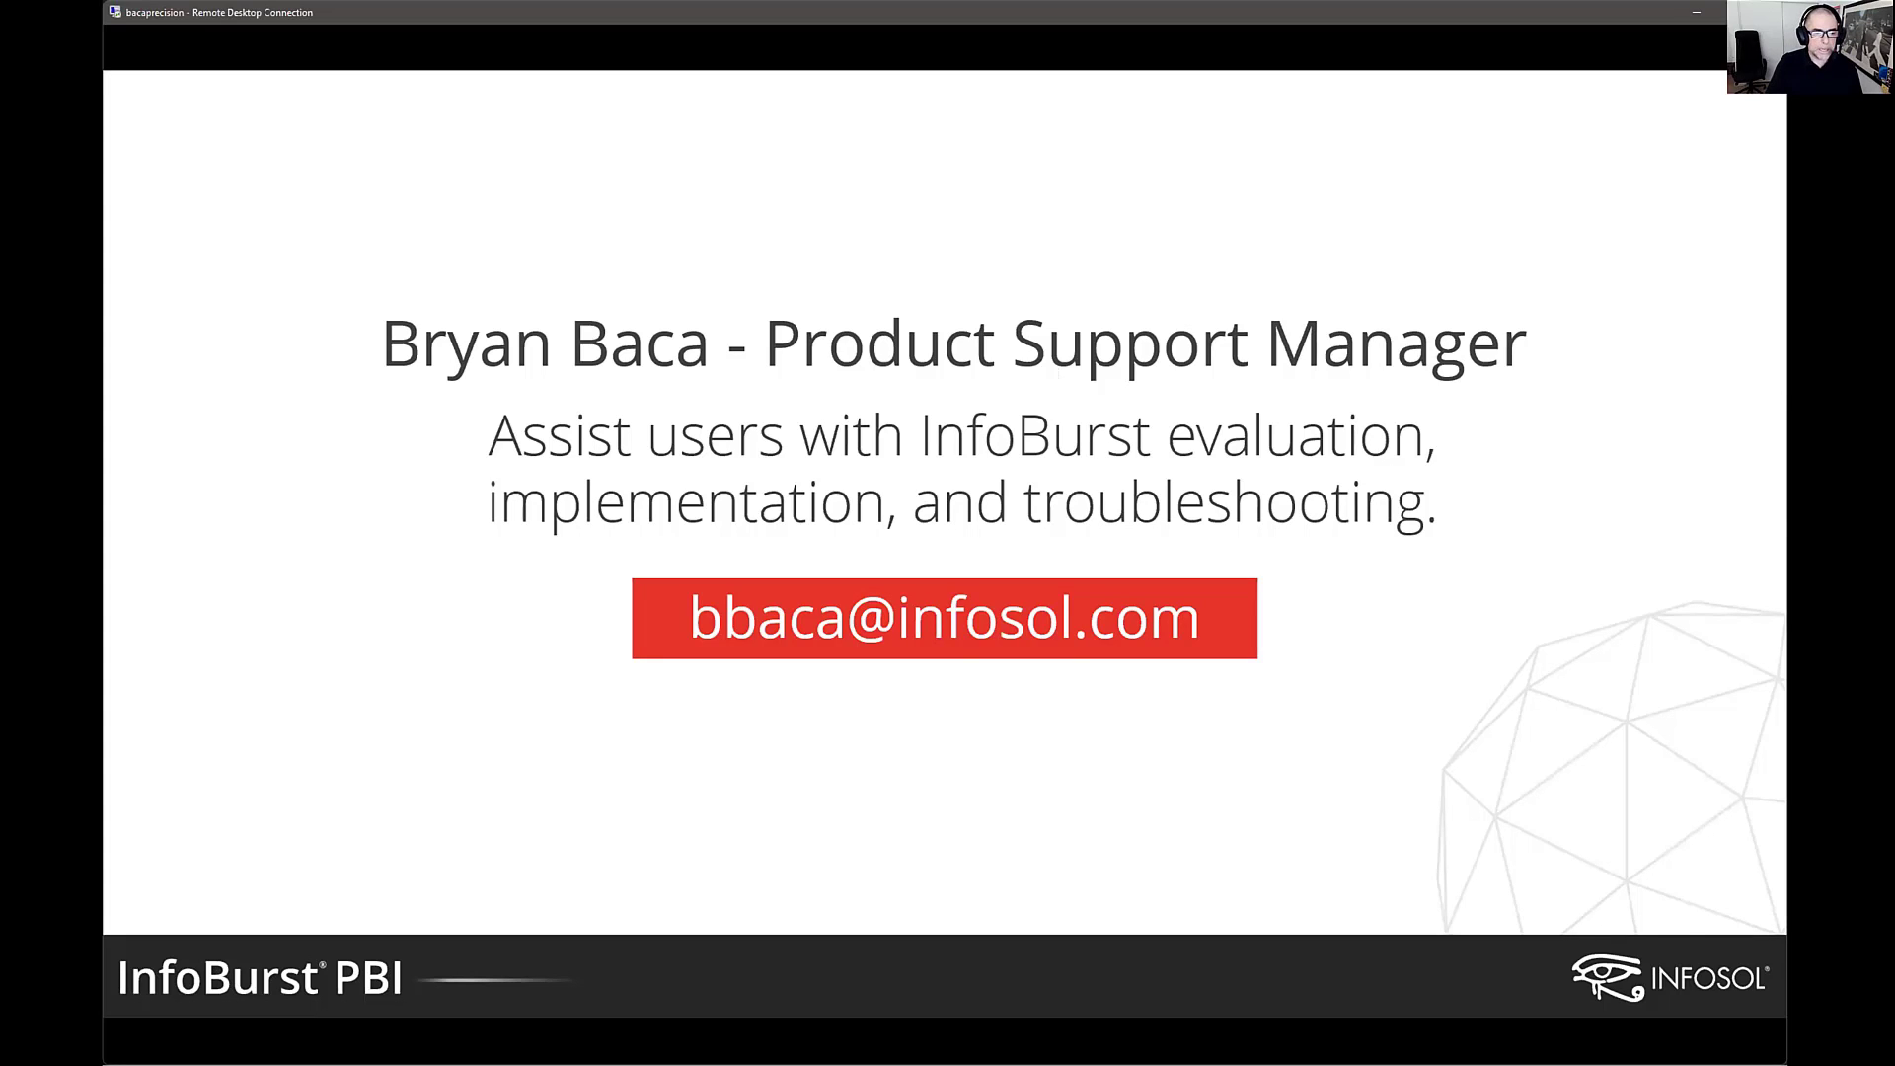
Advance the slideshow to the 'BusinessObjects with Power BI' slide about WebI and Universe investments
{"action": "key", "text": "Right"}
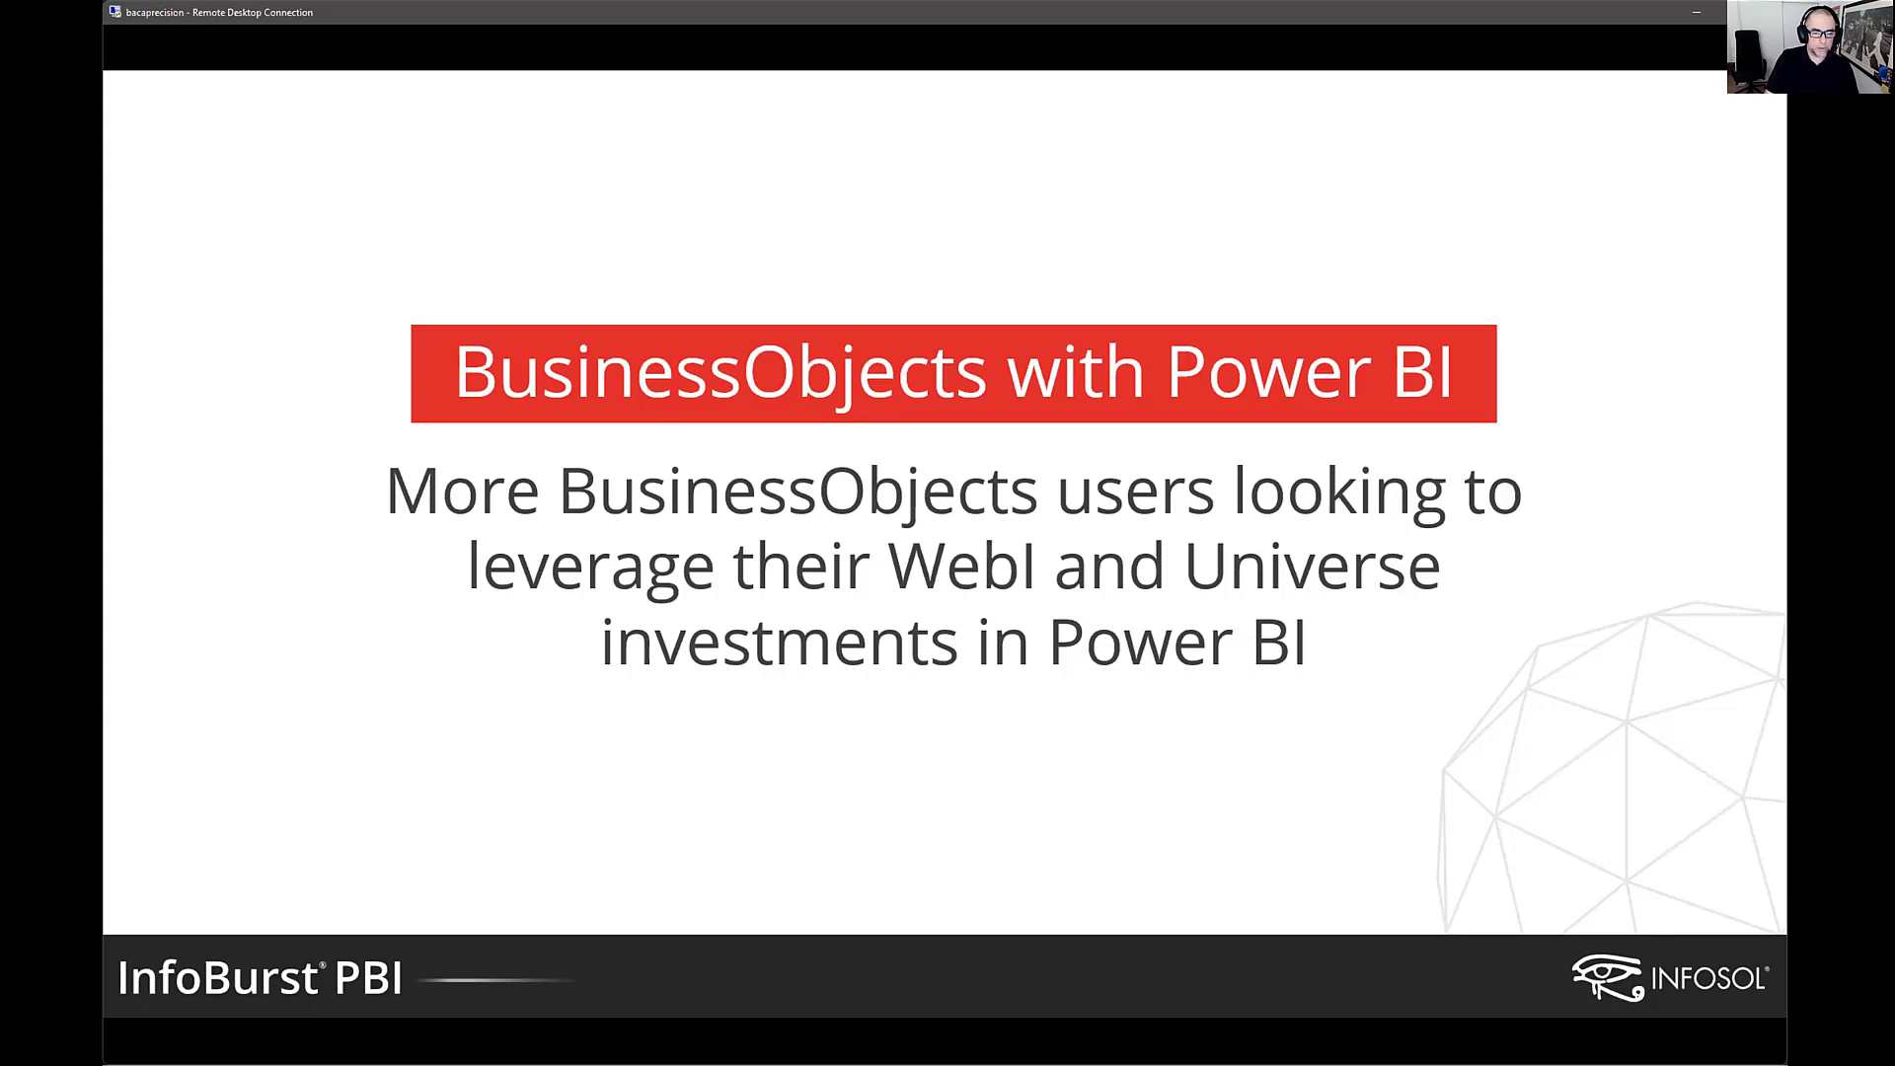
Advance the slideshow past the InfoBurst PBI overview to the Demonstration section slide
{"action": "key", "text": "Right"}
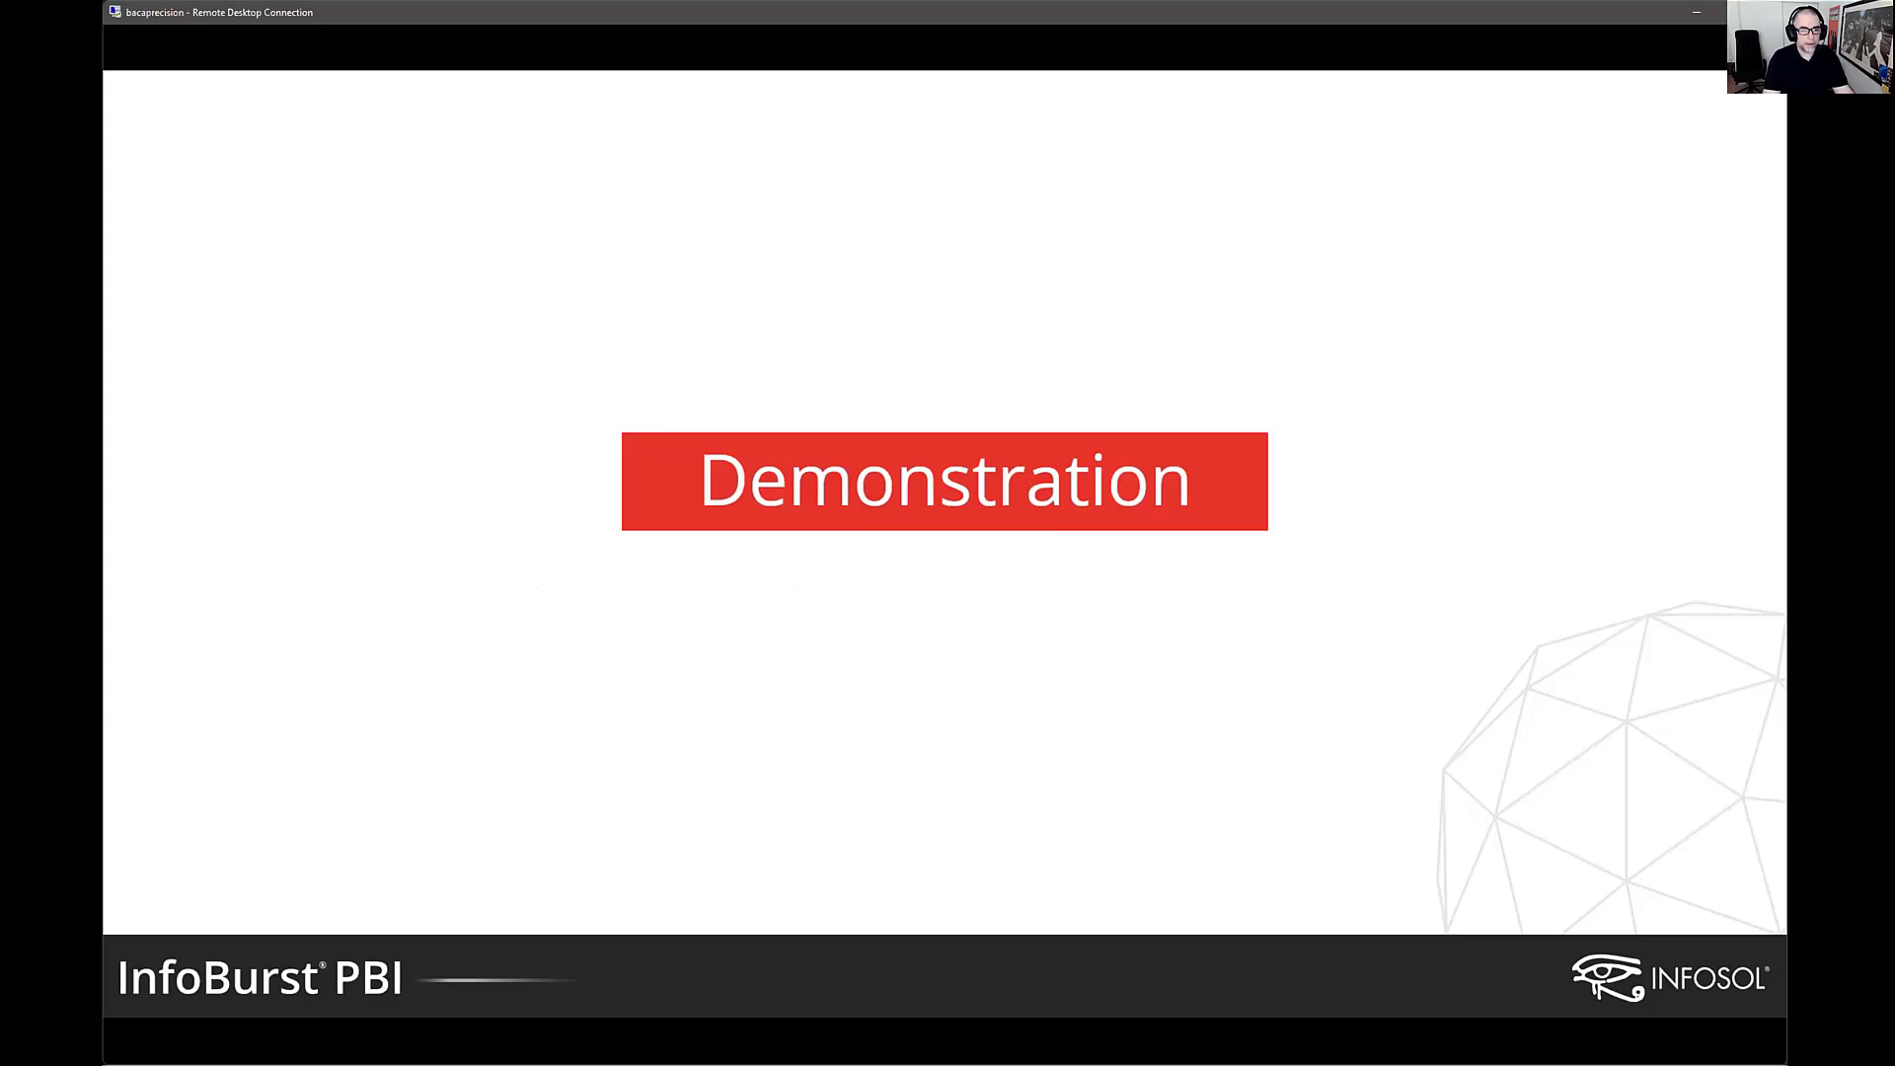
Switch to the Edge window with the City Sales Metrics report and raise it slightly
{"action": "key", "text": "alt+Tab"}
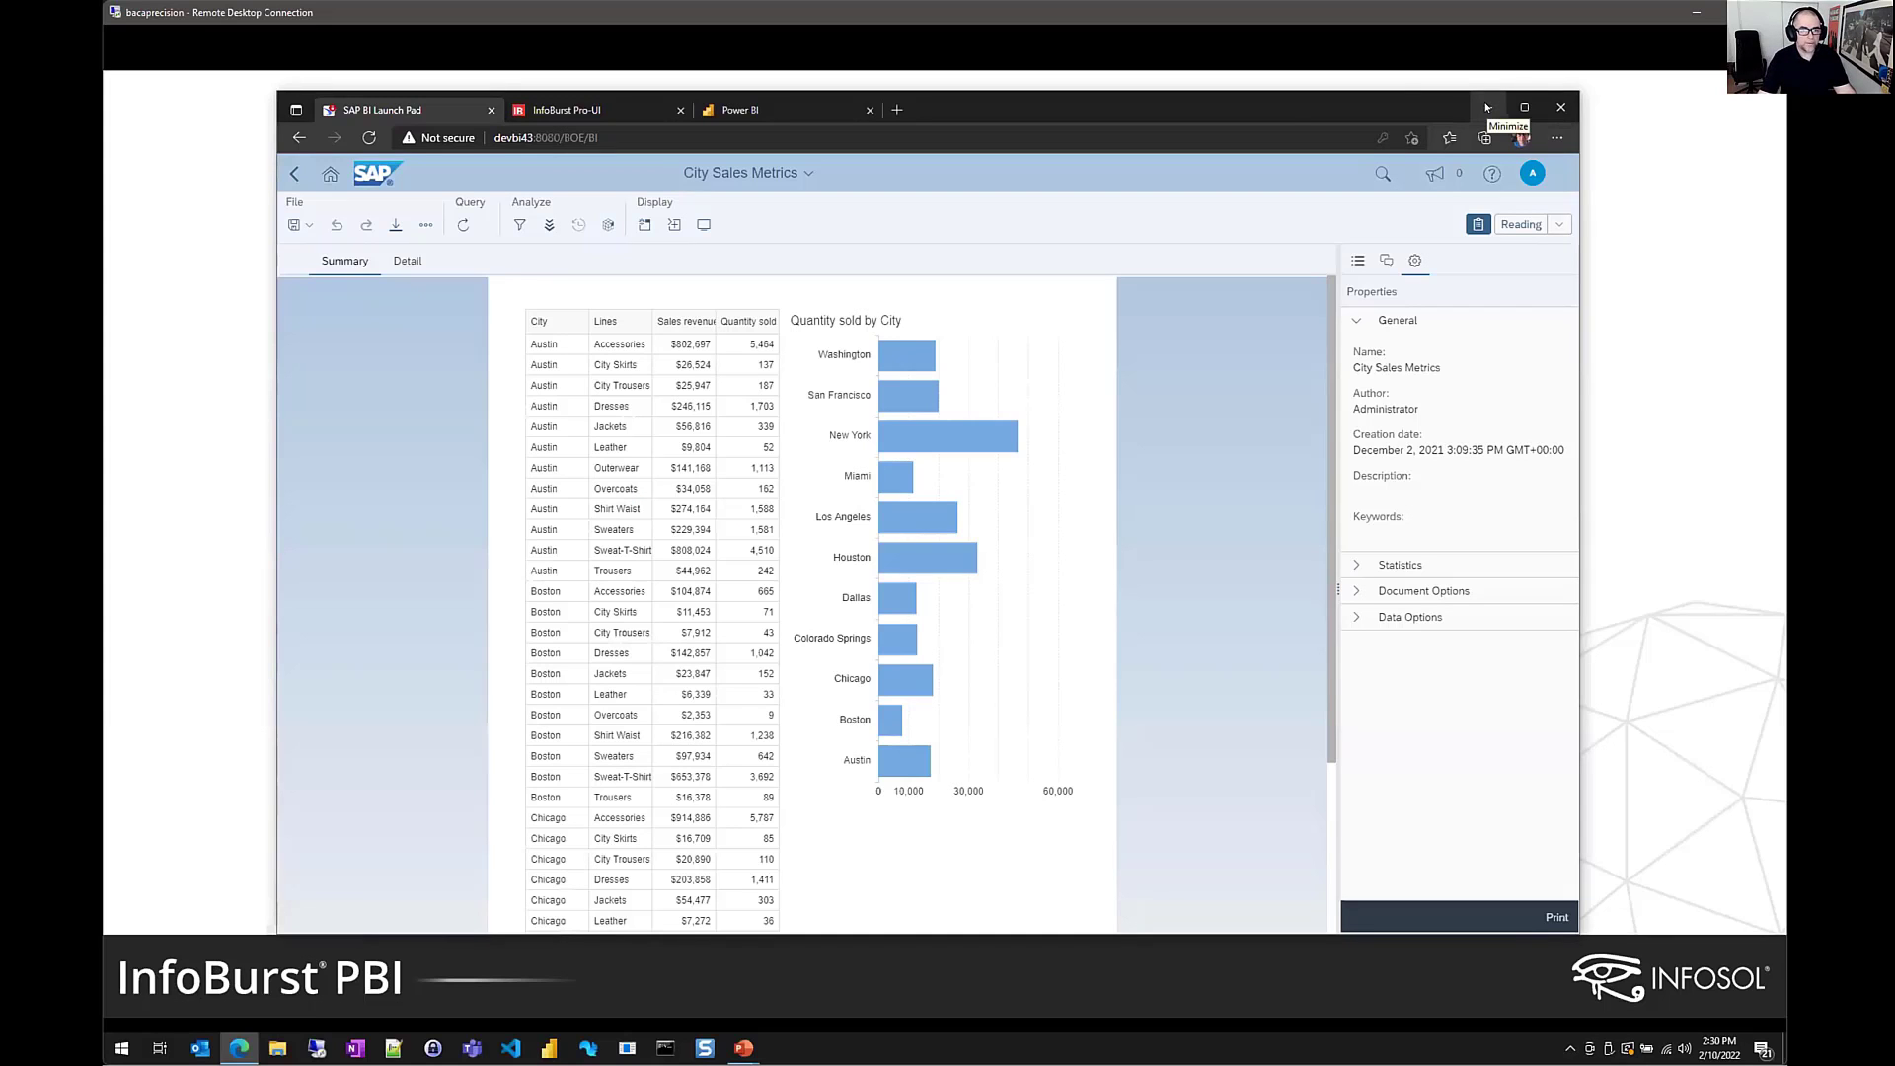
{"action": "left_click_drag", "start_coordinate": [1287, 106], "coordinate": [1298, 82]}
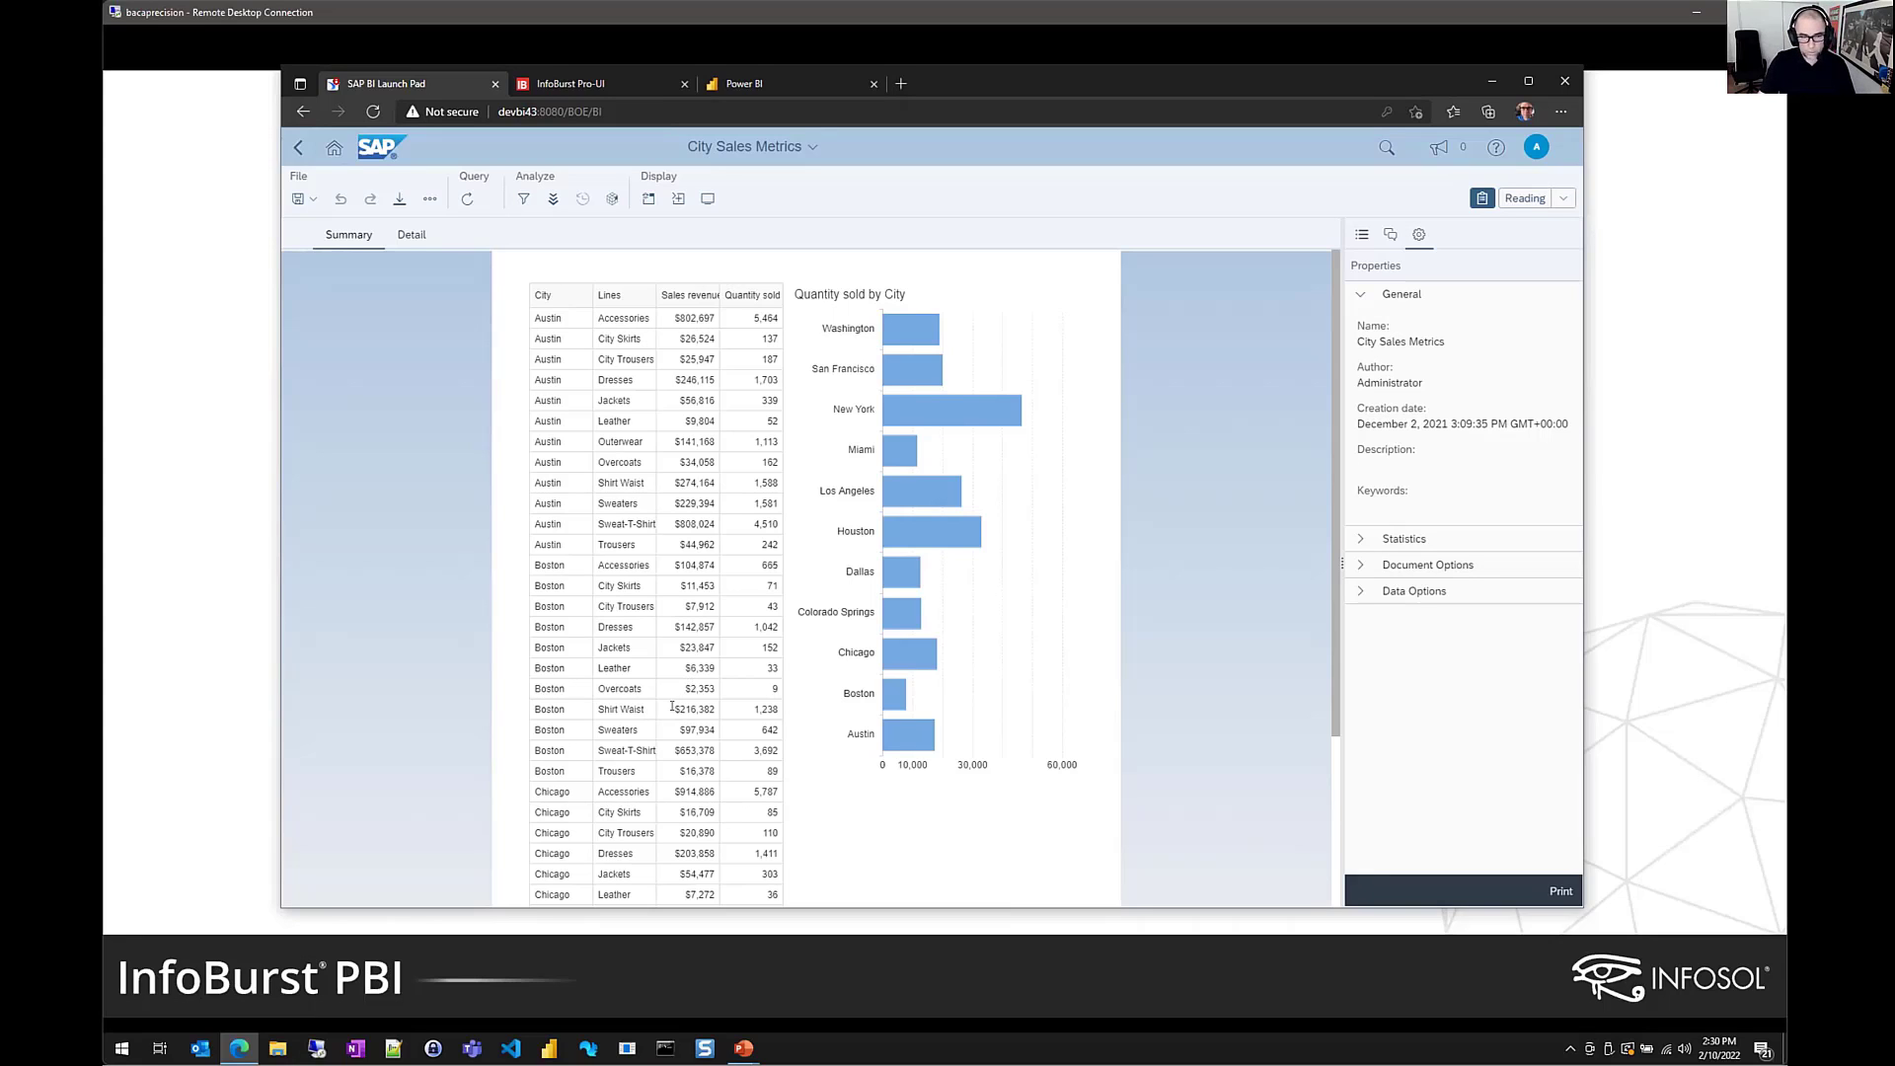
{"action": "key", "text": "alt+Tab"}
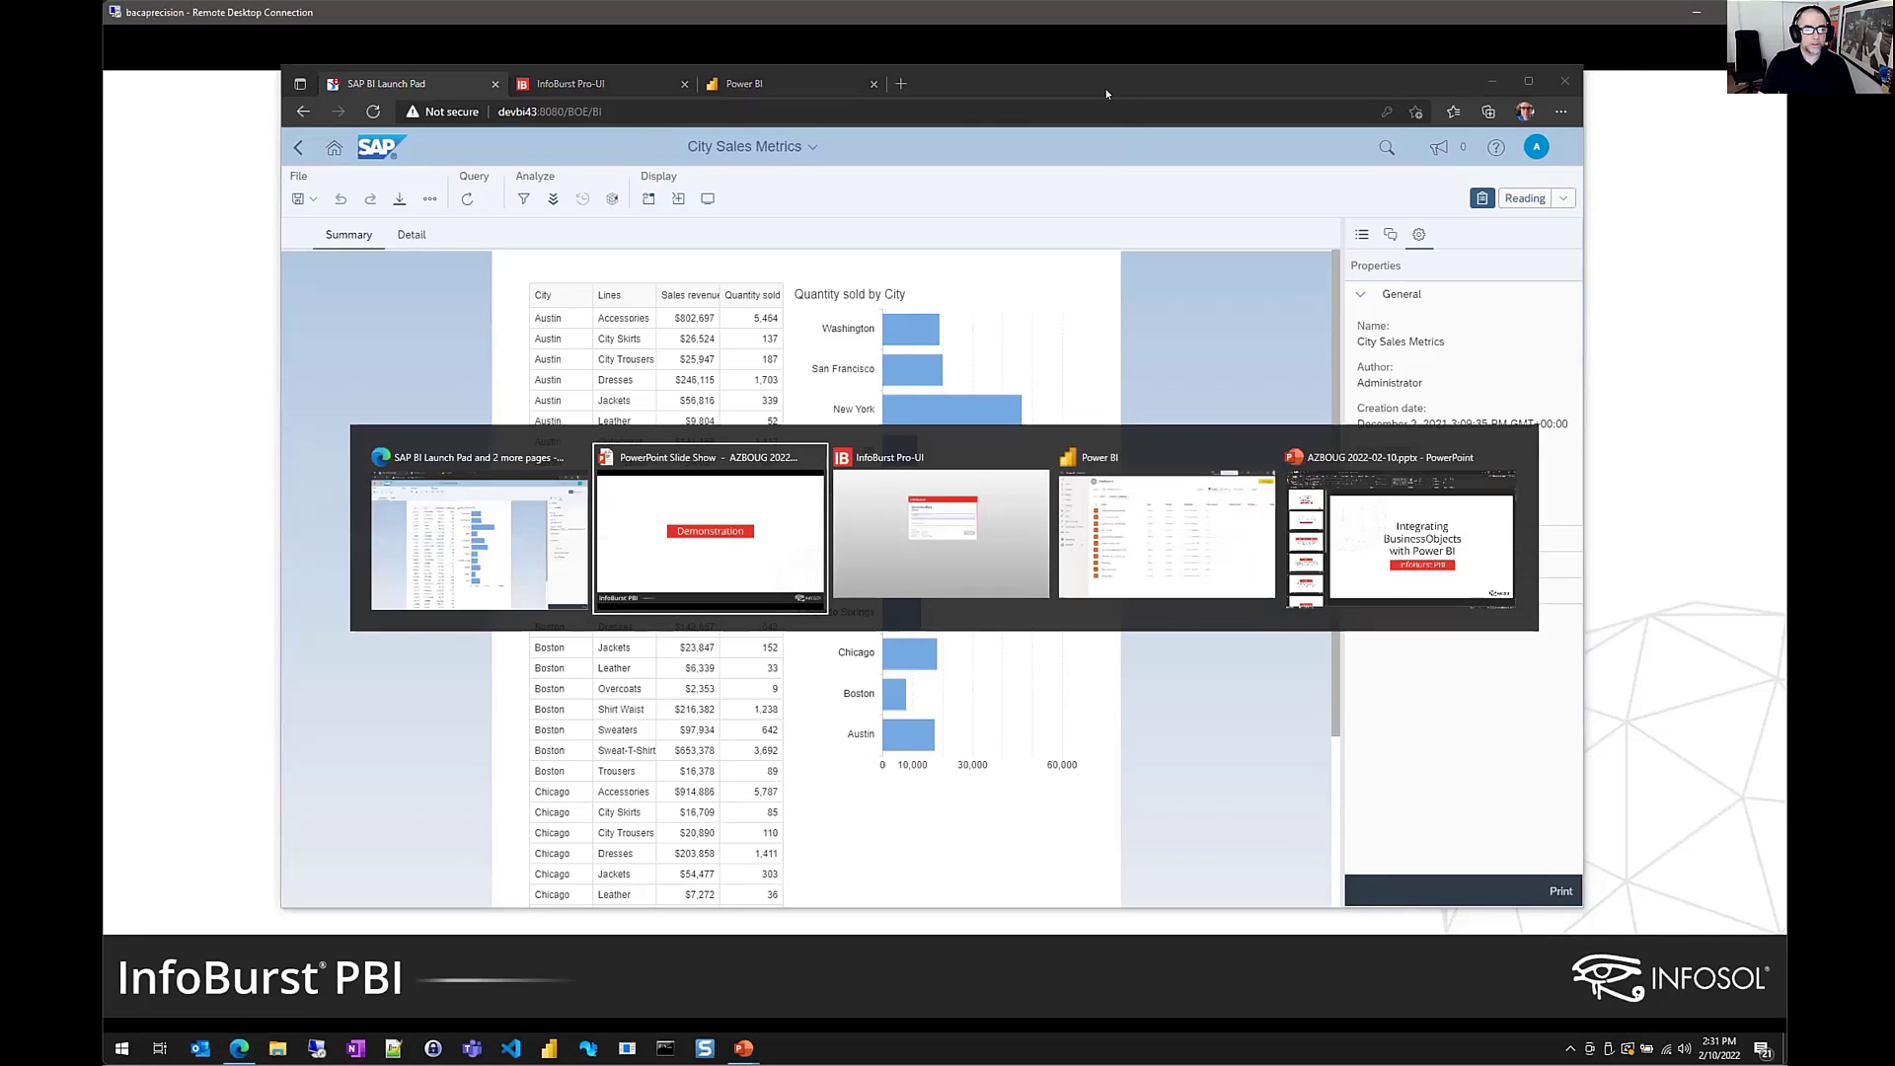
Log in to InfoBurst Pro-UI with the saved credentials, reaching the Demo / Power BI folder
{"action": "key", "text": "Escape"}
{"action": "left_click", "coordinate": [630, 86]}
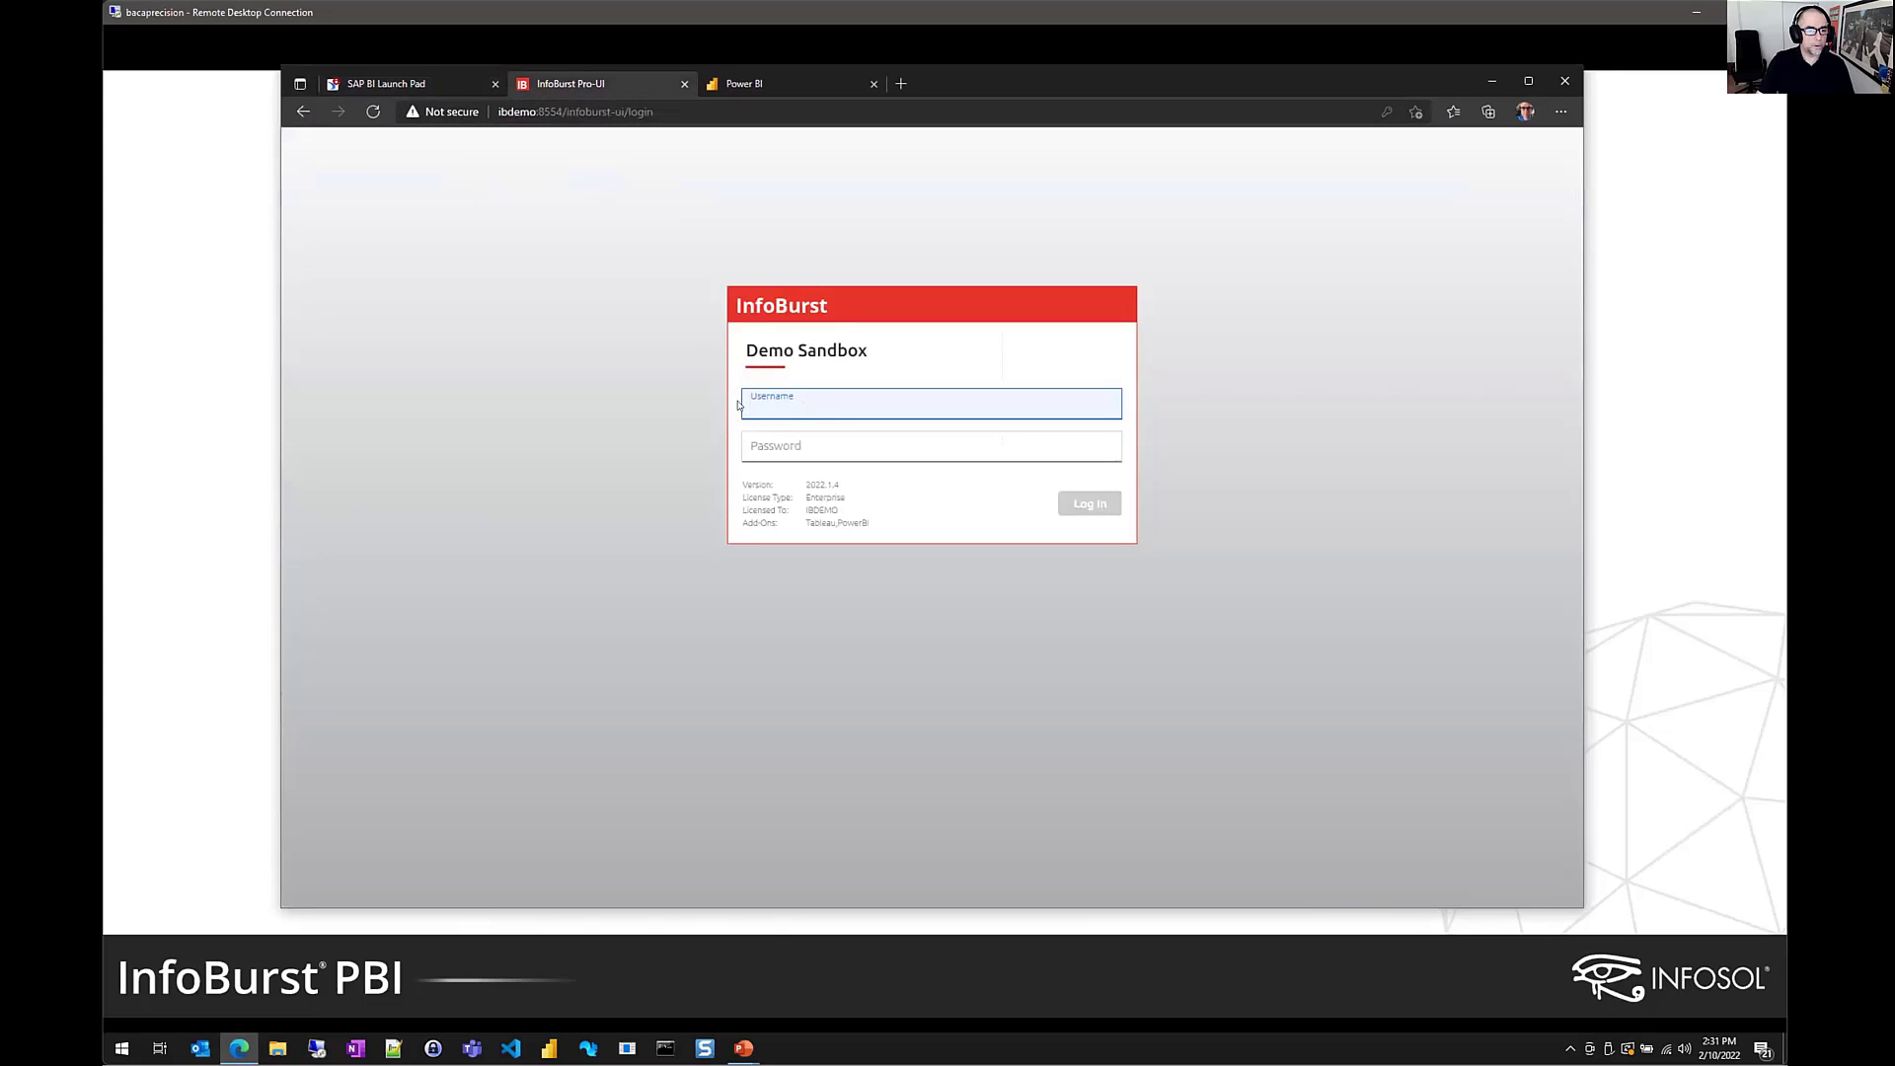
{"action": "left_click", "coordinate": [805, 403]}
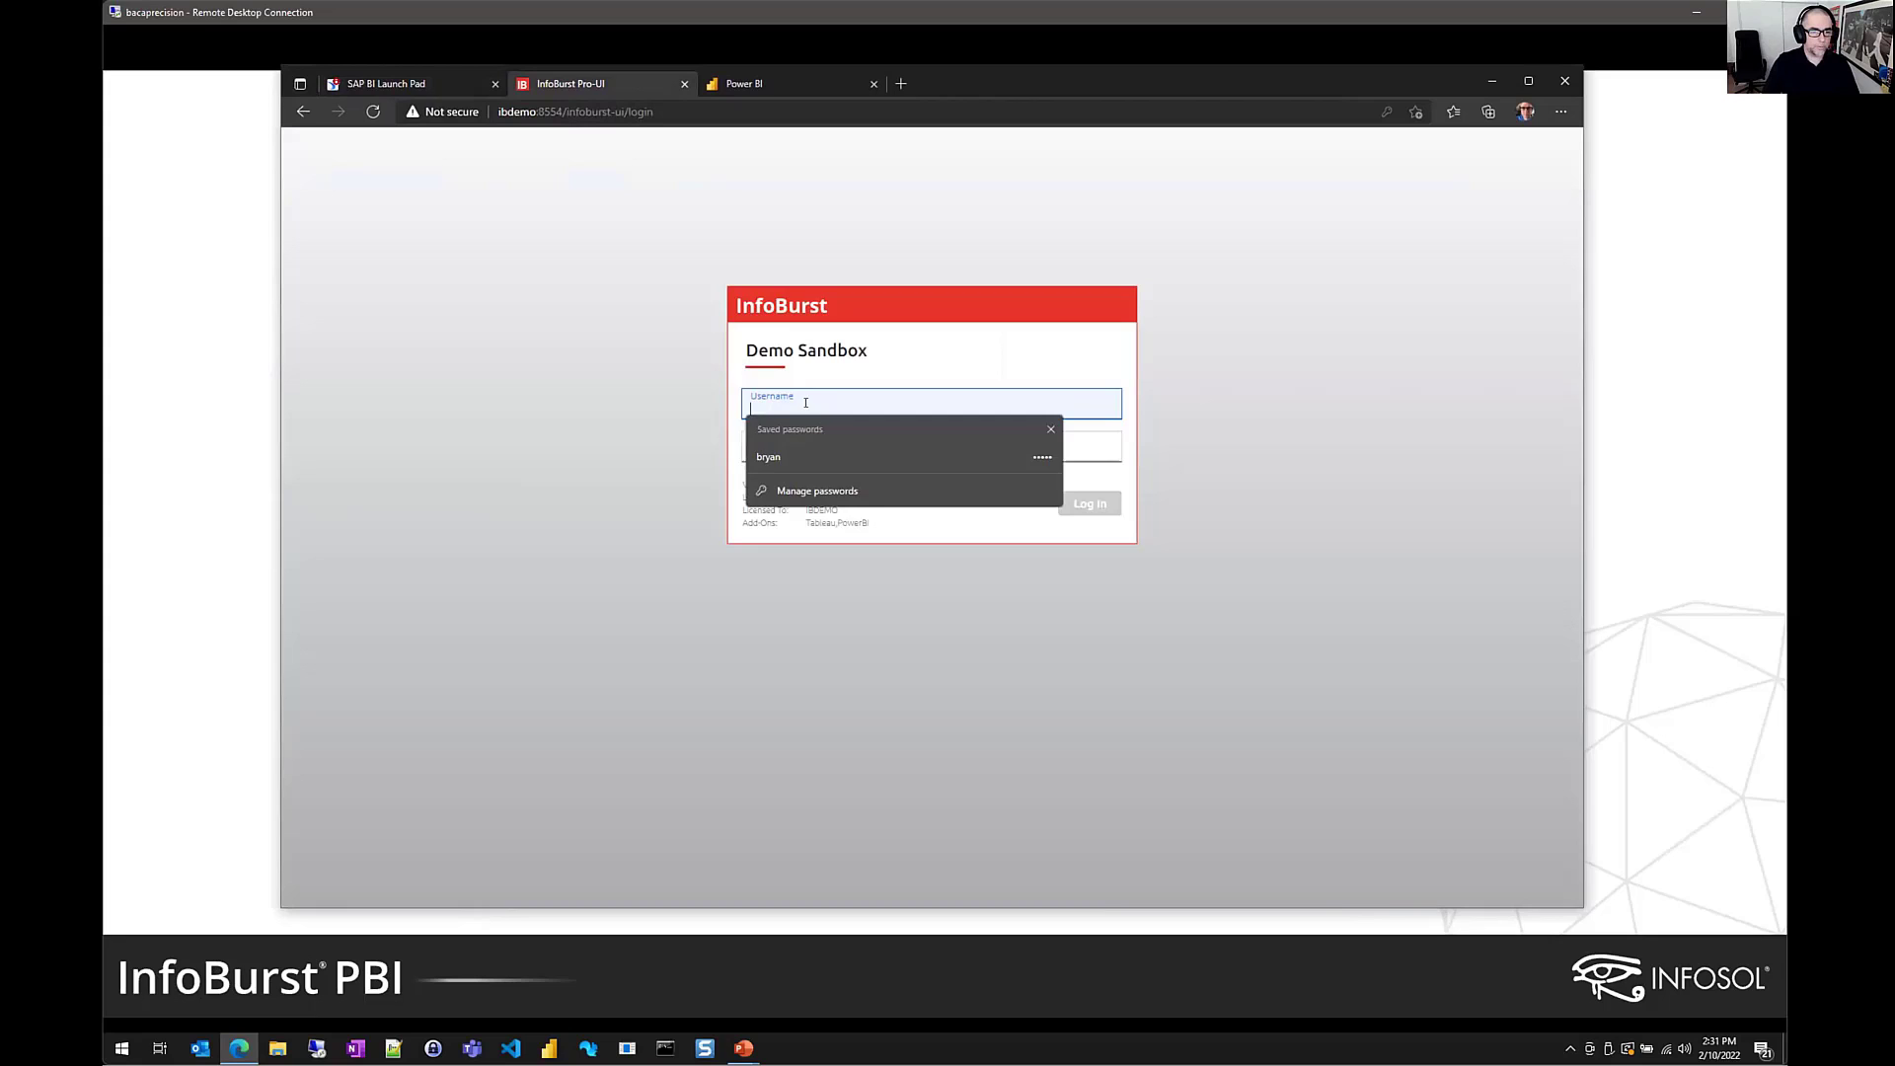
{"action": "left_click", "coordinate": [767, 456]}
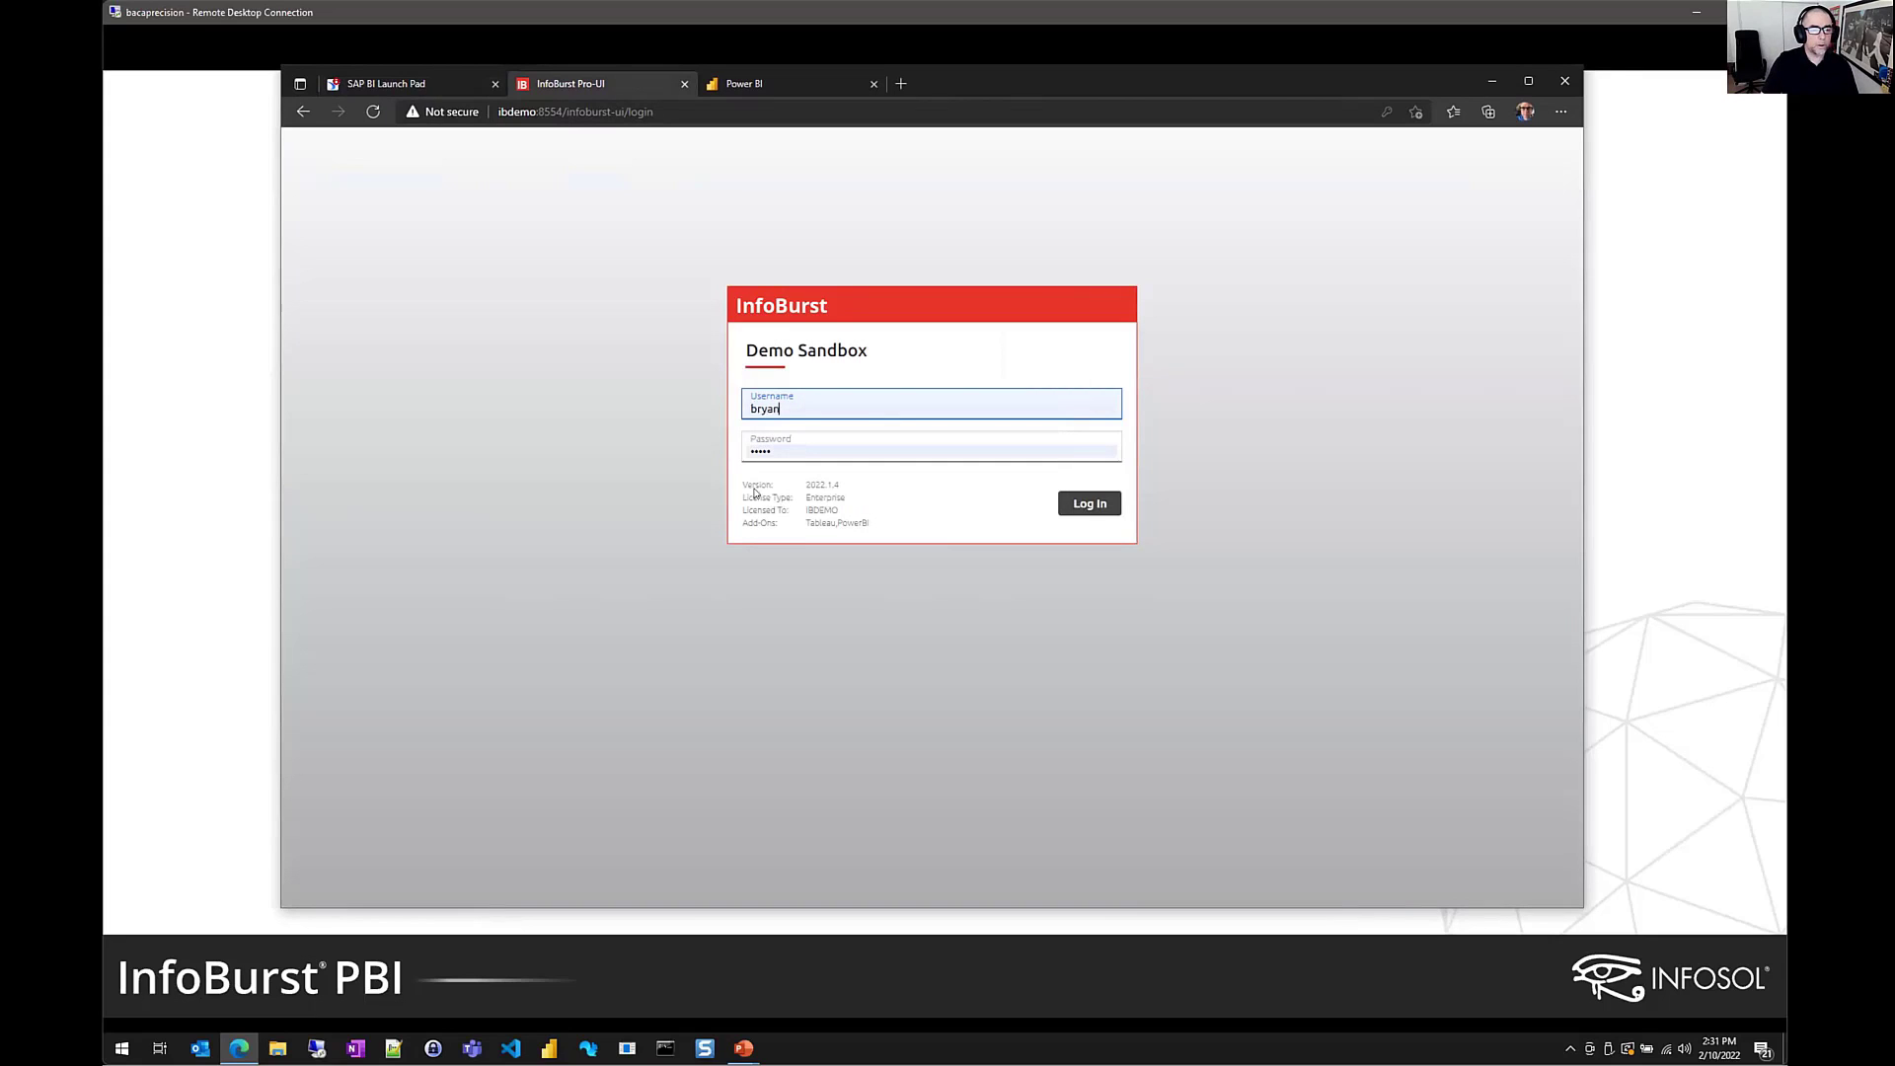
{"action": "left_click", "coordinate": [1076, 506]}
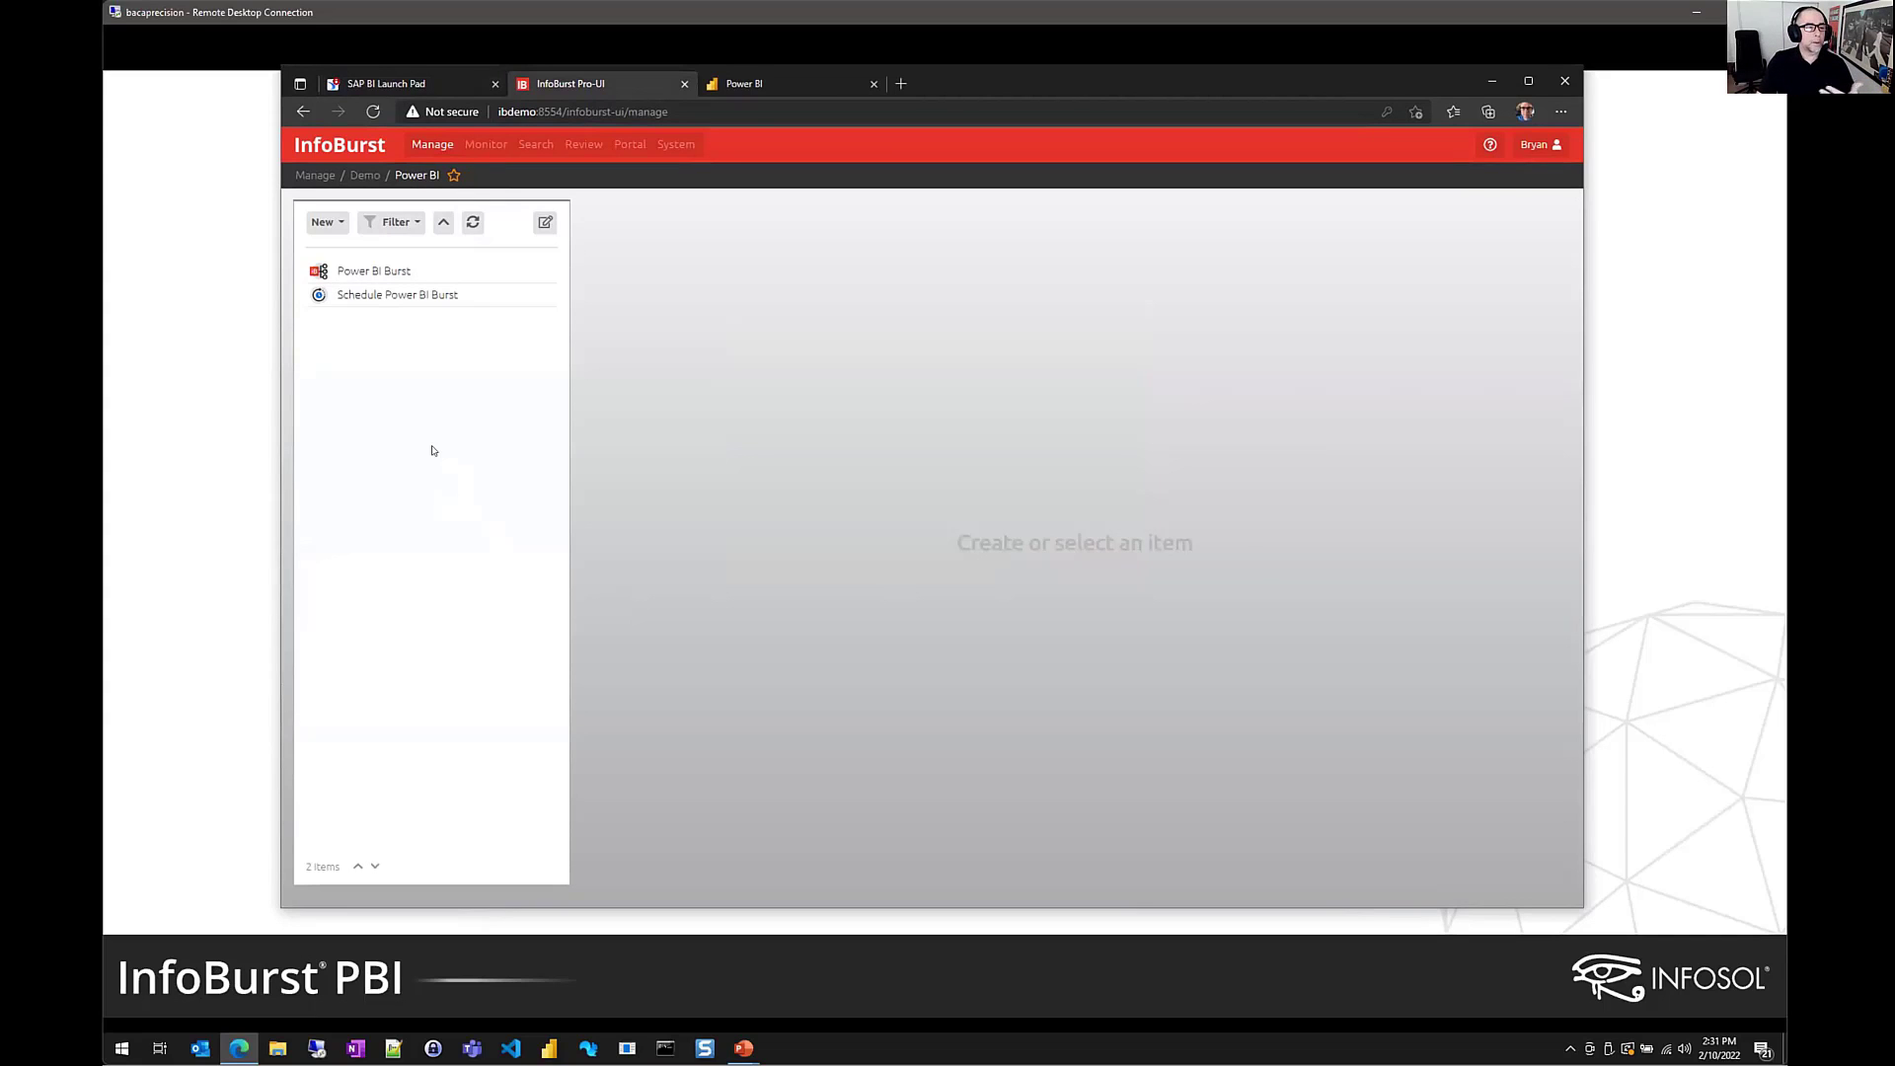
Create a new Workflow and filter the template gallery to PowerBI types
{"action": "left_click", "coordinate": [339, 223]}
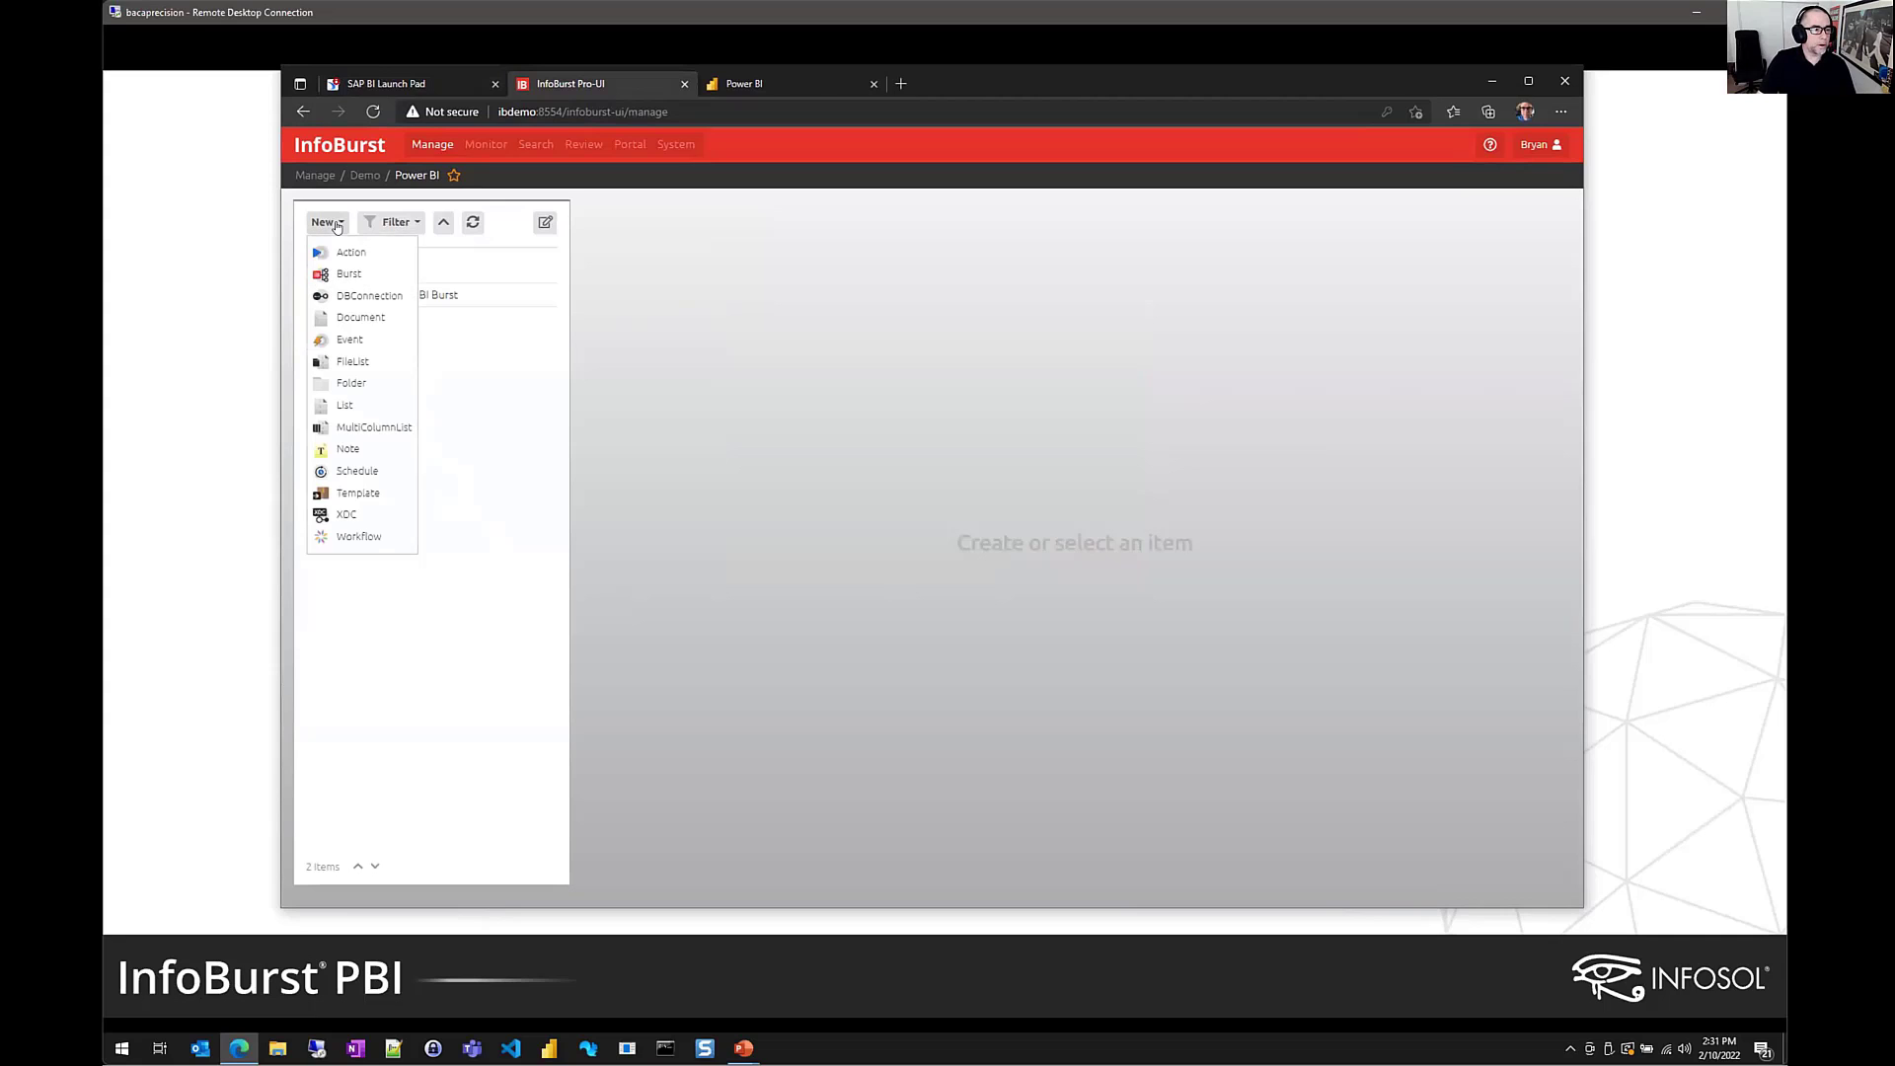
{"action": "left_click", "coordinate": [350, 538]}
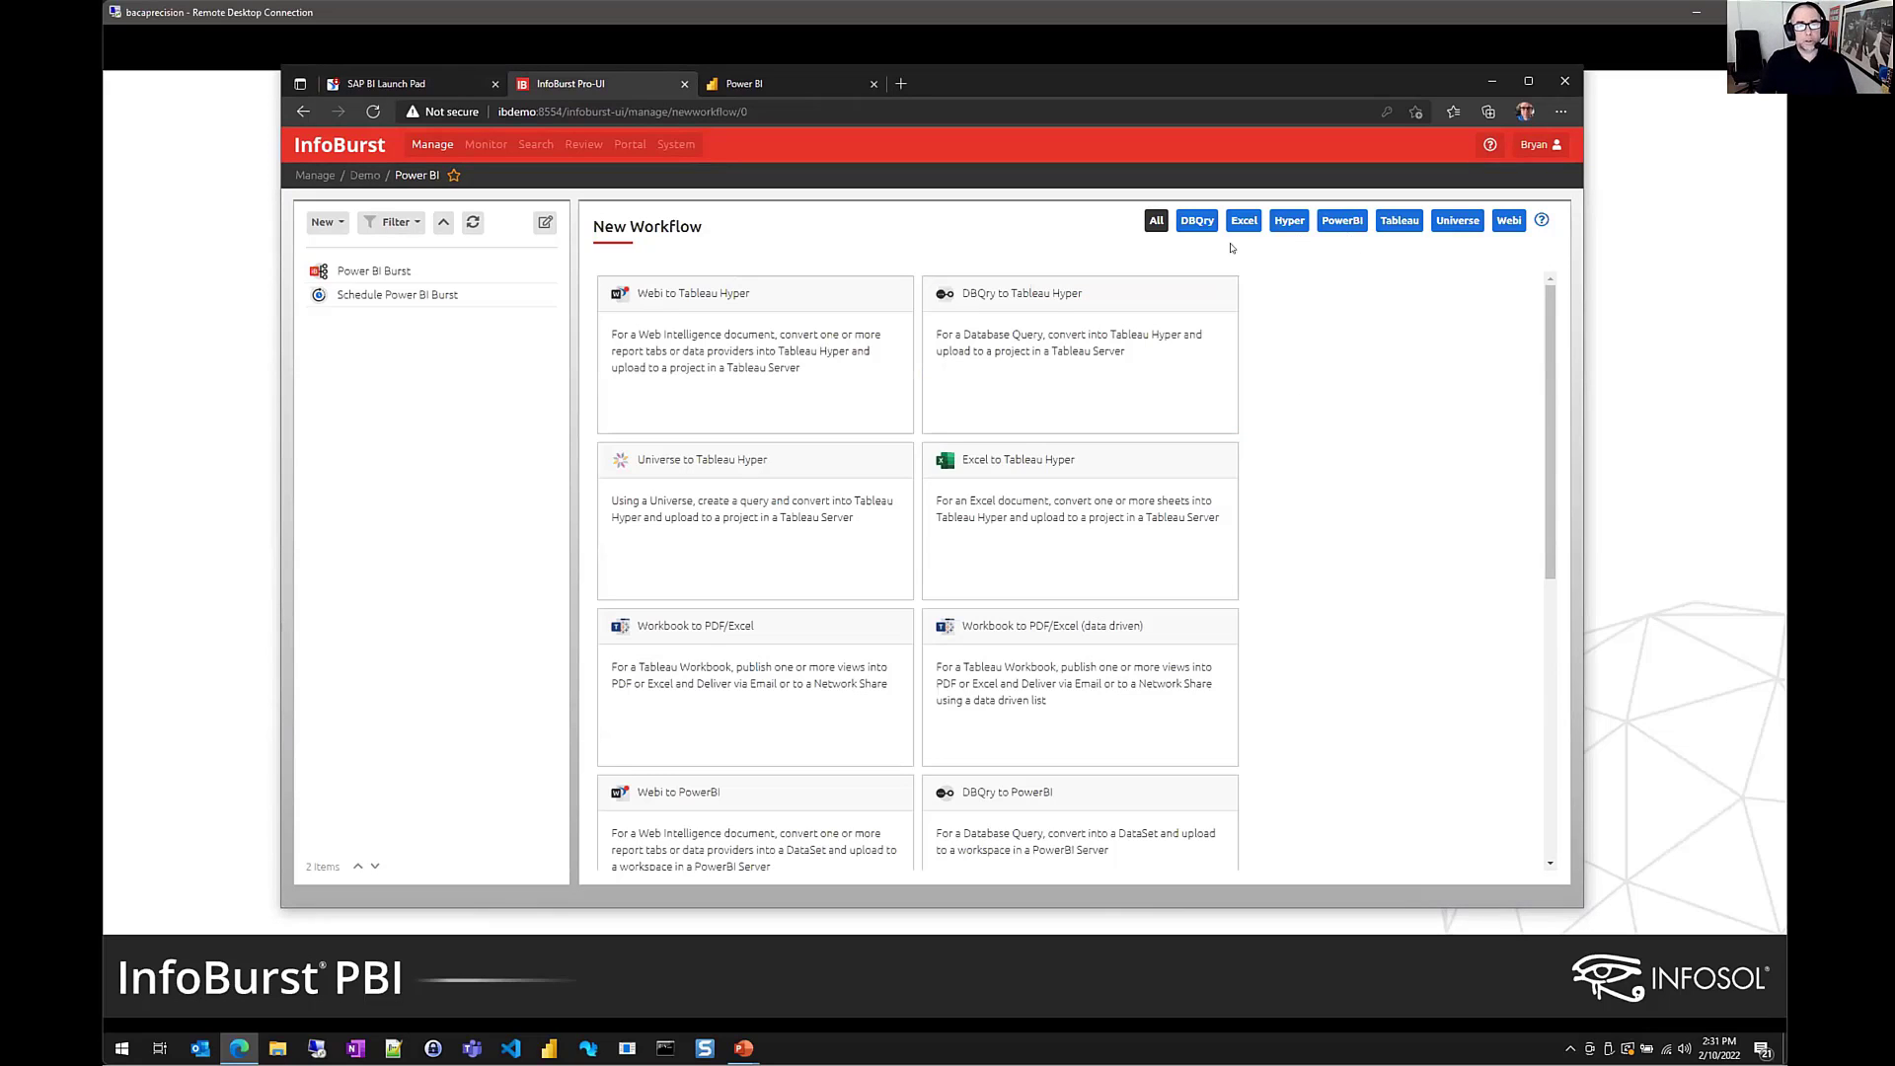
{"action": "left_click", "coordinate": [1341, 220]}
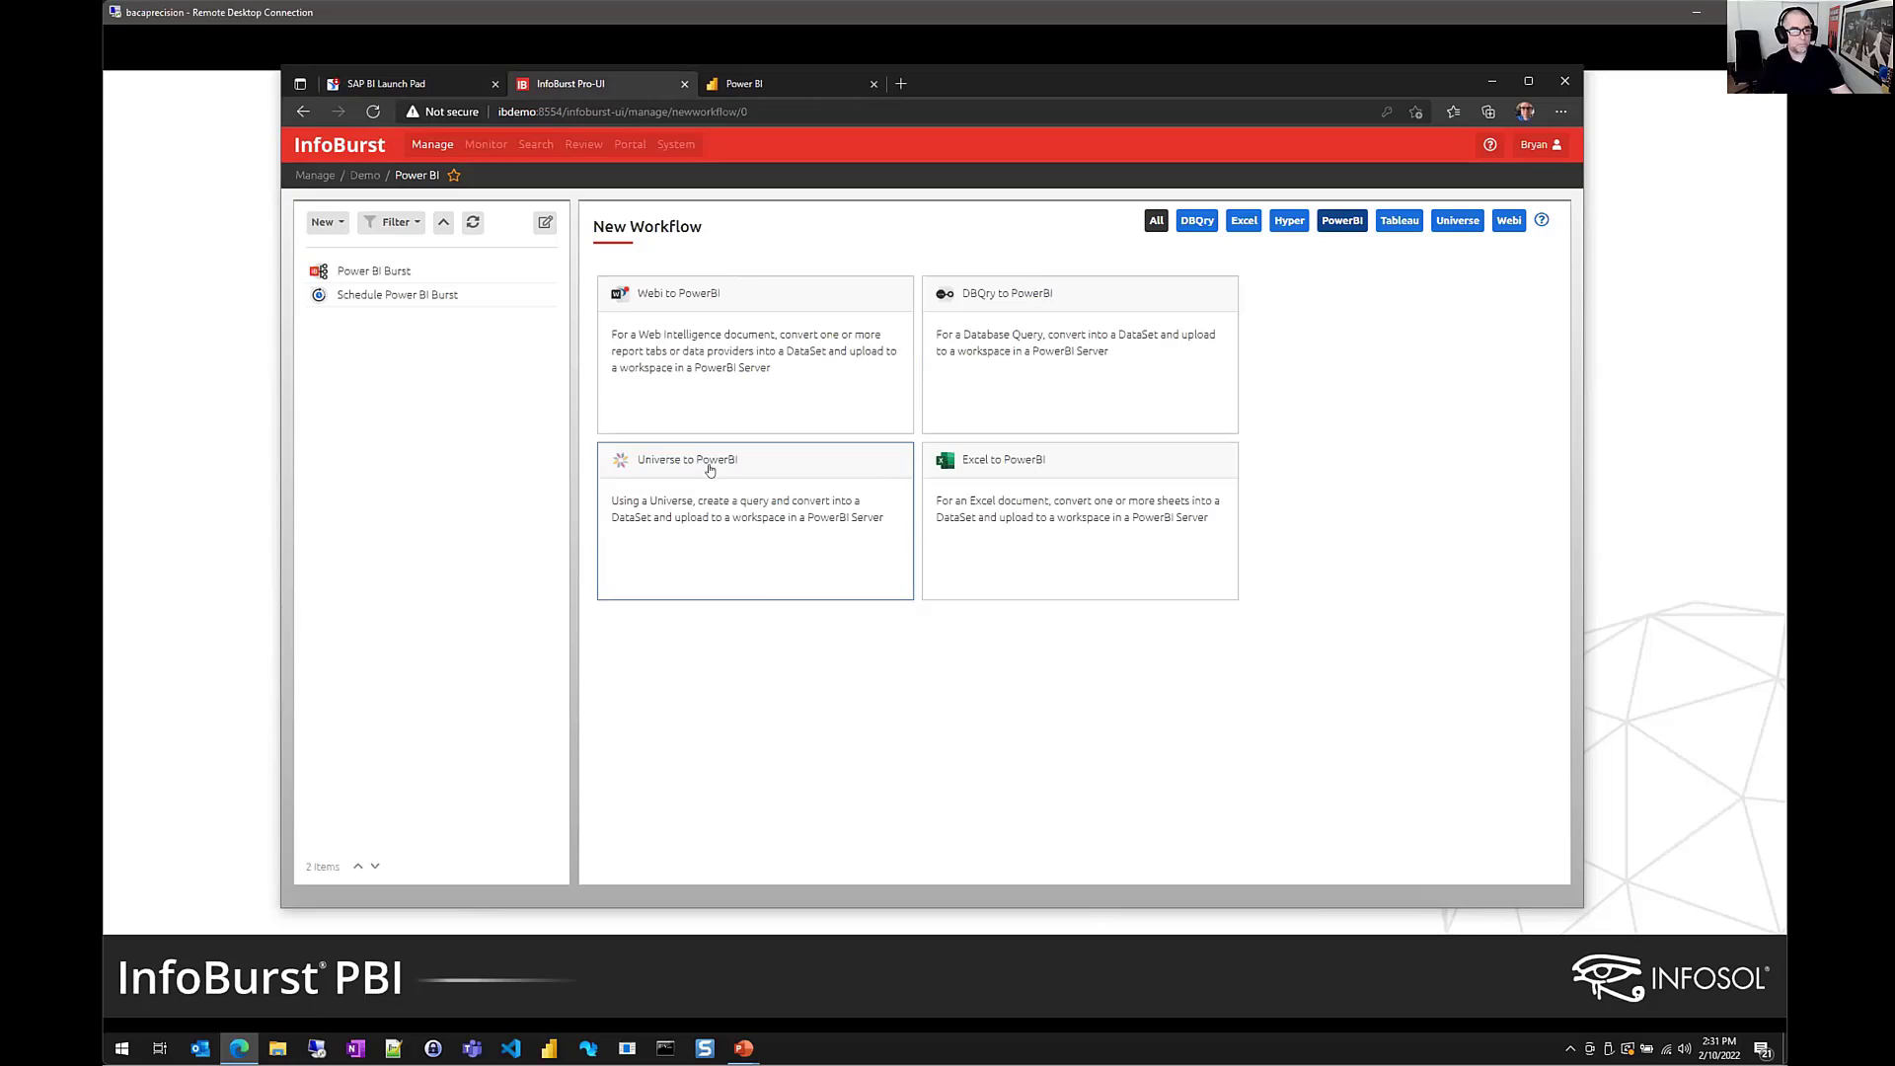
Create a Webi to PowerBI workflow on BI 4.3 using the DEMO folder's City Sales Metrics report
{"action": "left_click", "coordinate": [732, 371]}
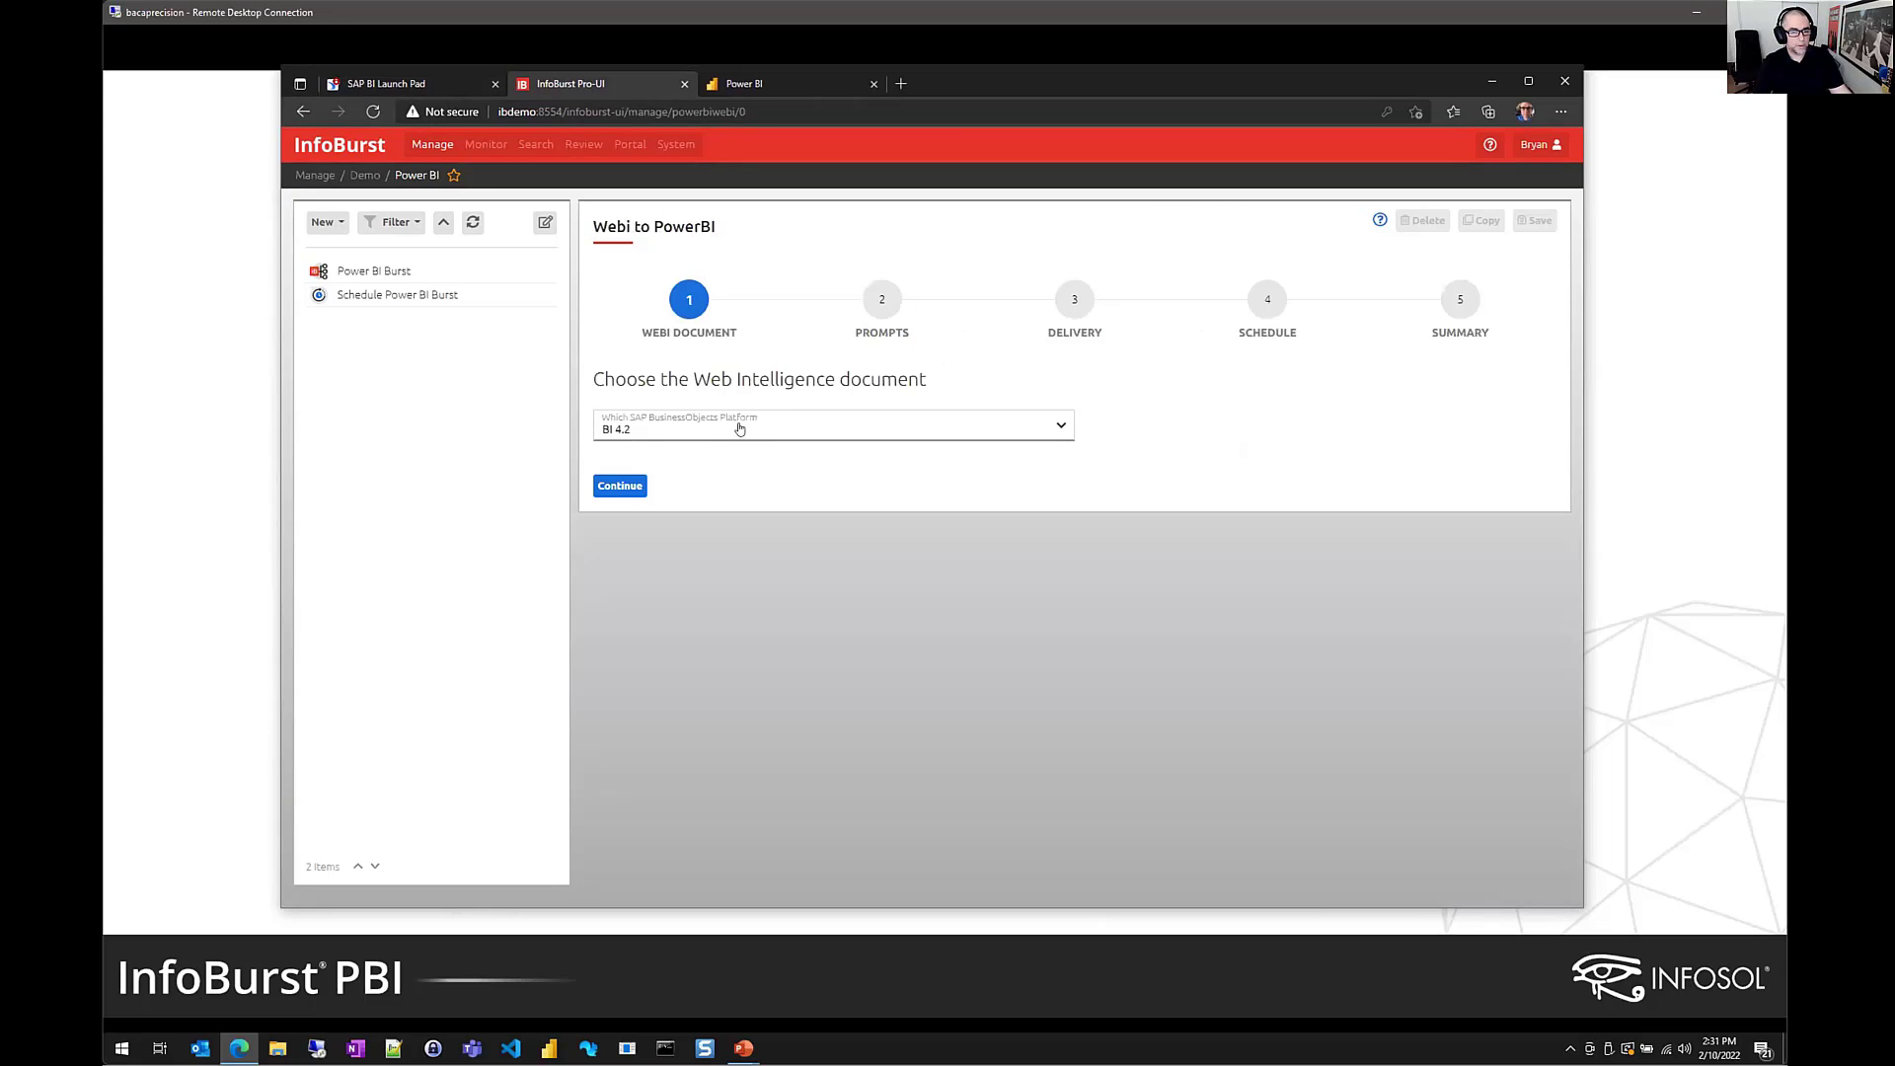
{"action": "left_click", "coordinate": [695, 428]}
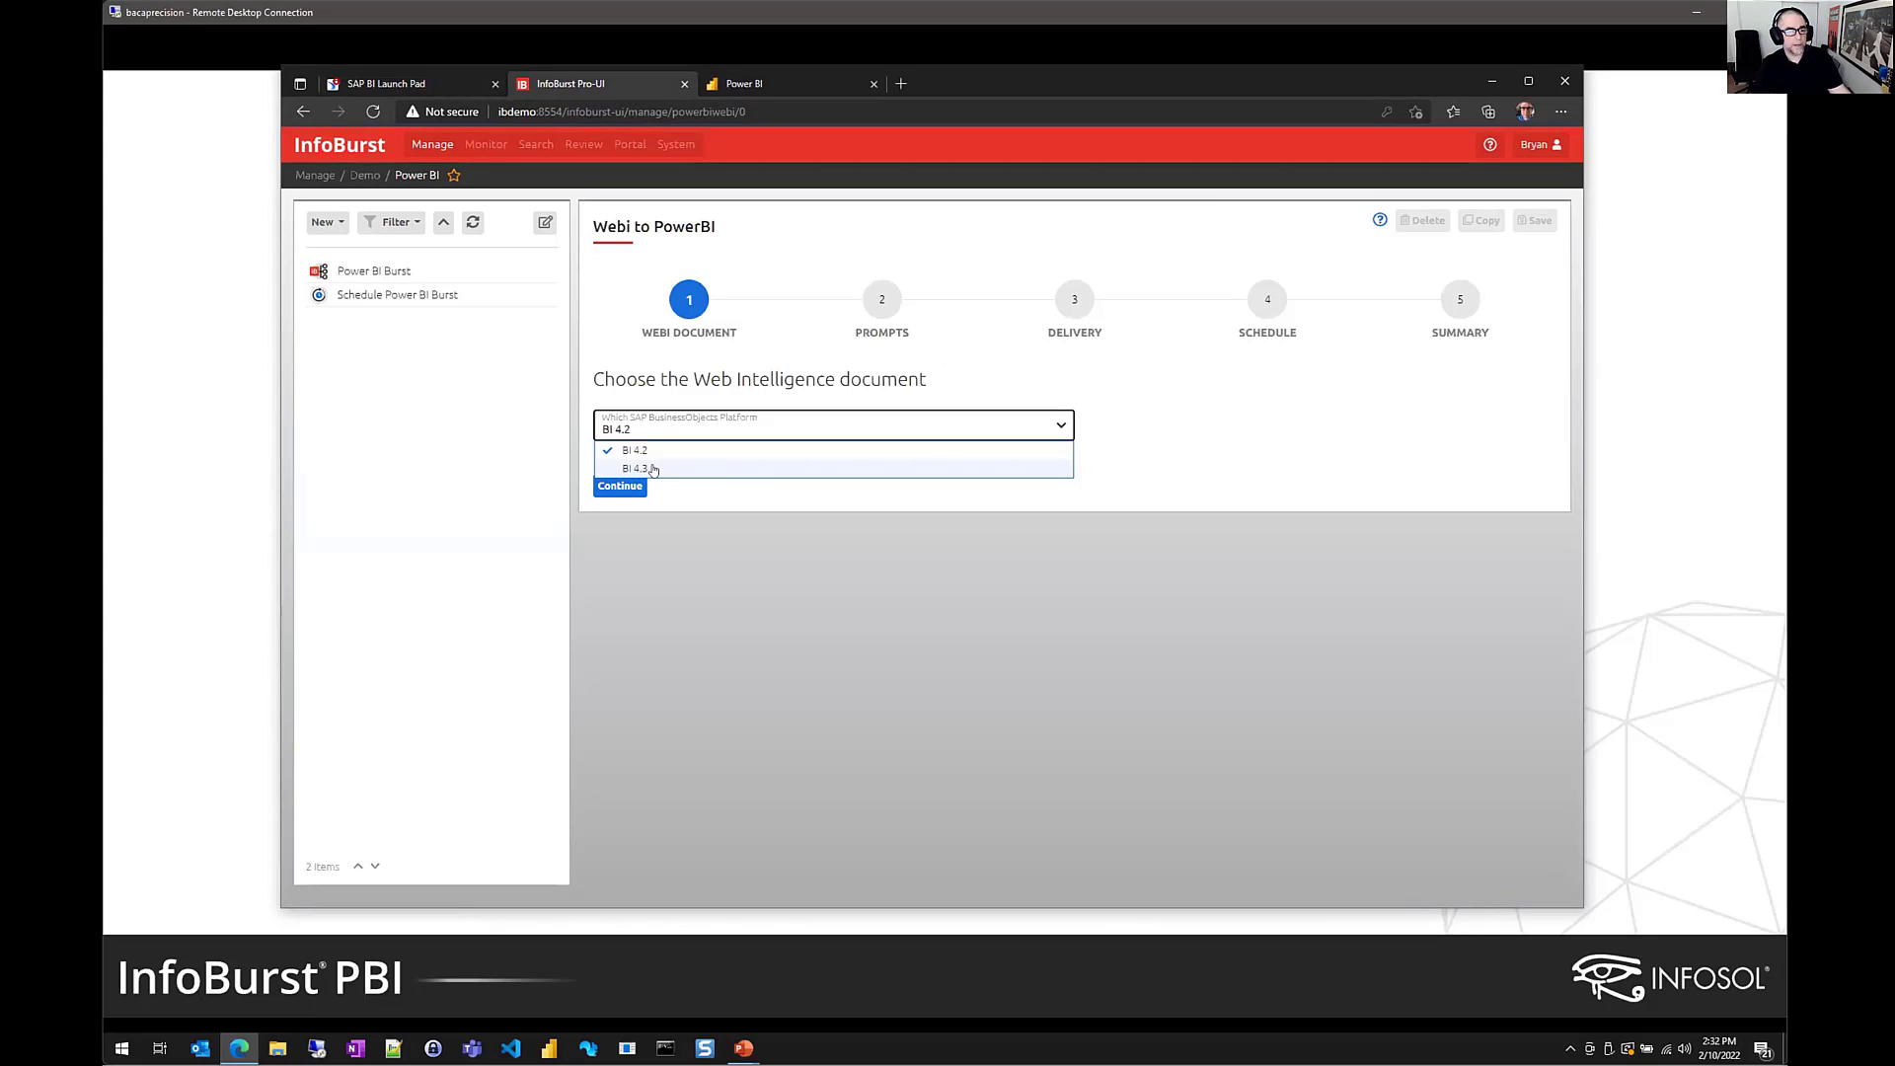
{"action": "left_click", "coordinate": [659, 470]}
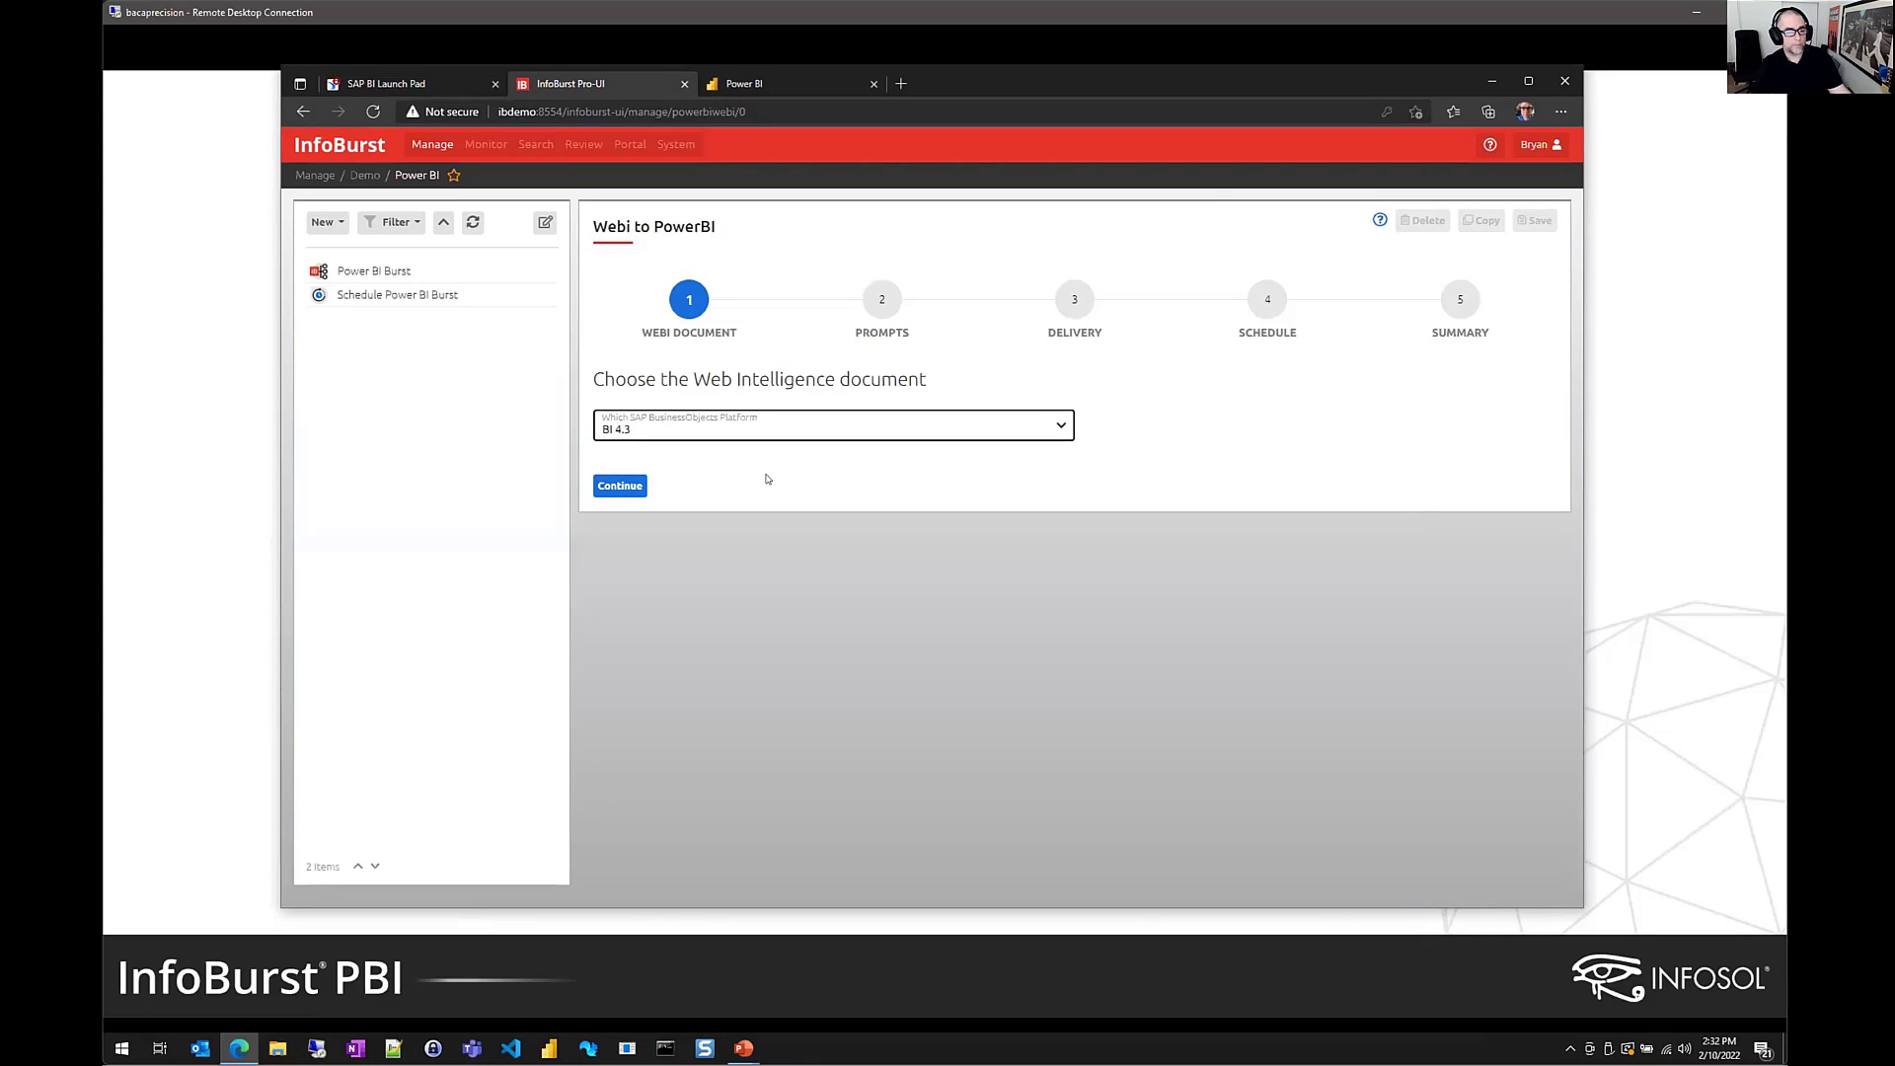
{"action": "left_click", "coordinate": [612, 488]}
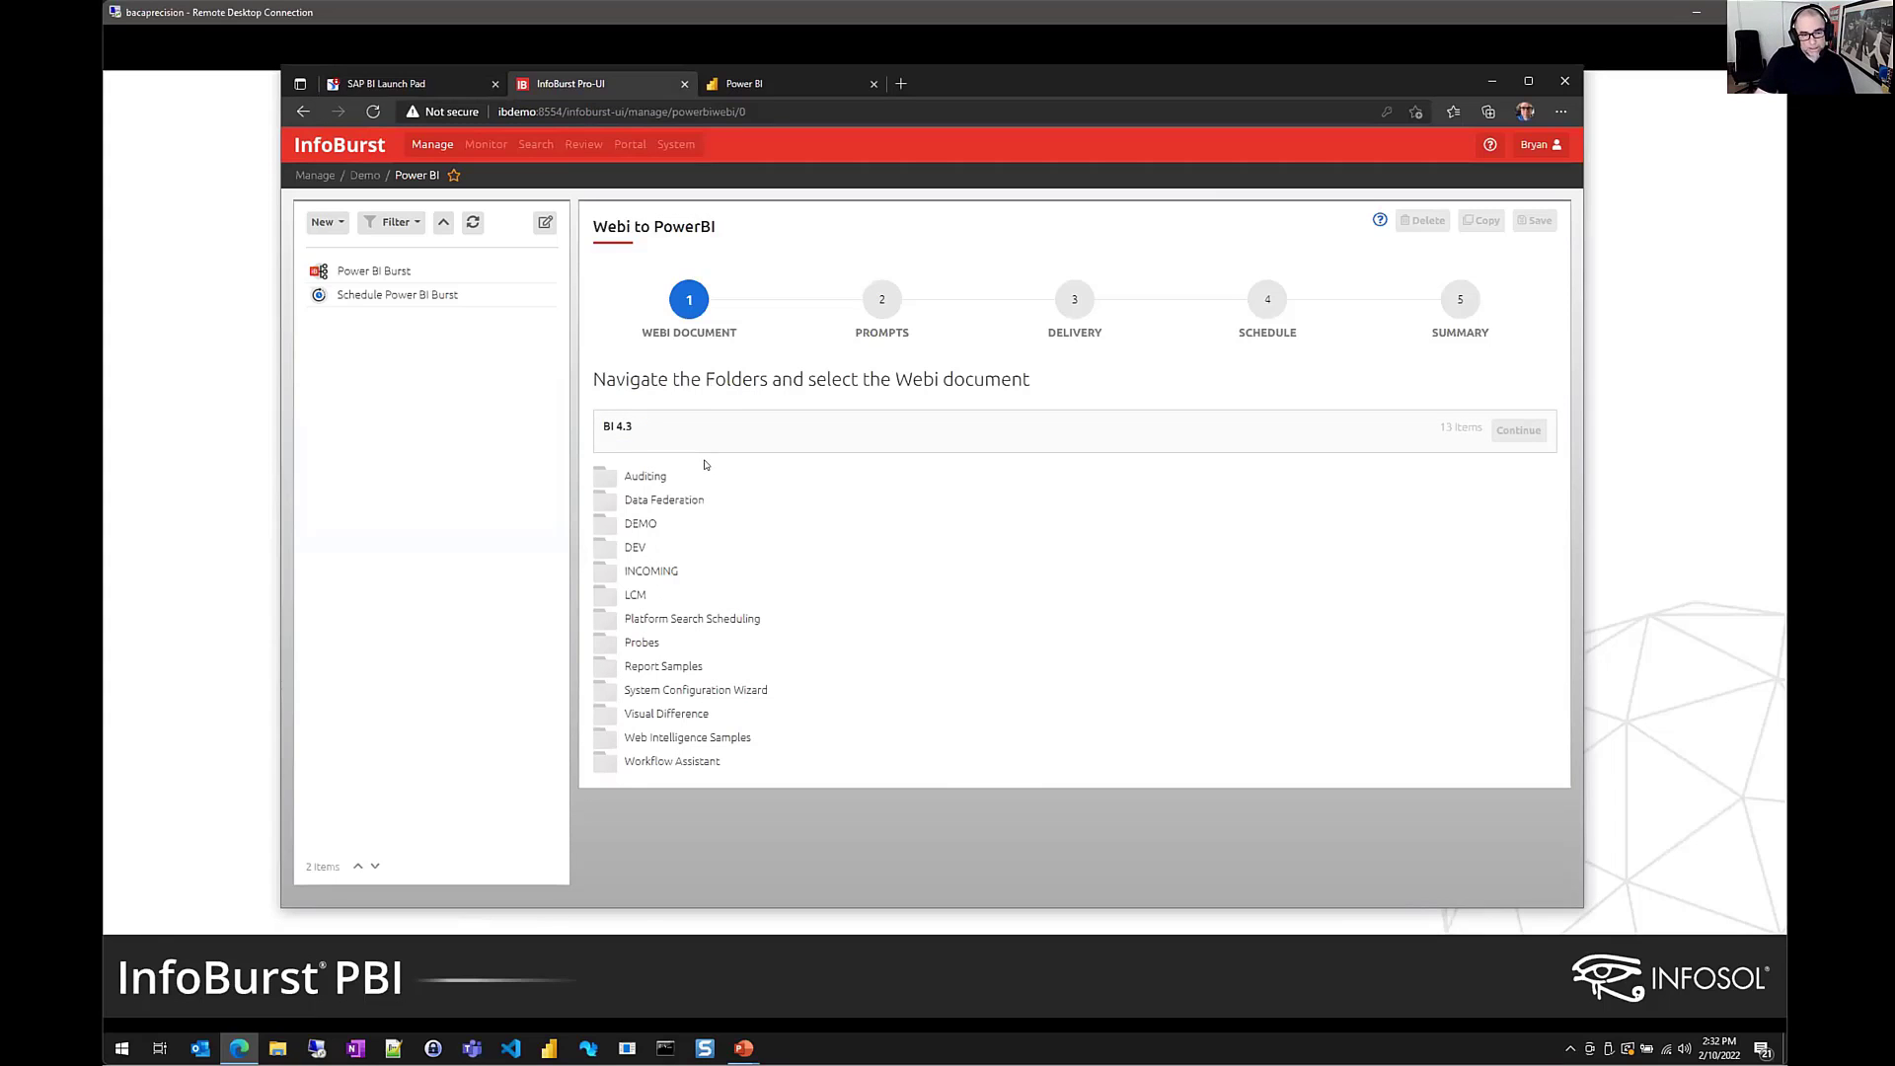
{"action": "left_click", "coordinate": [631, 526]}
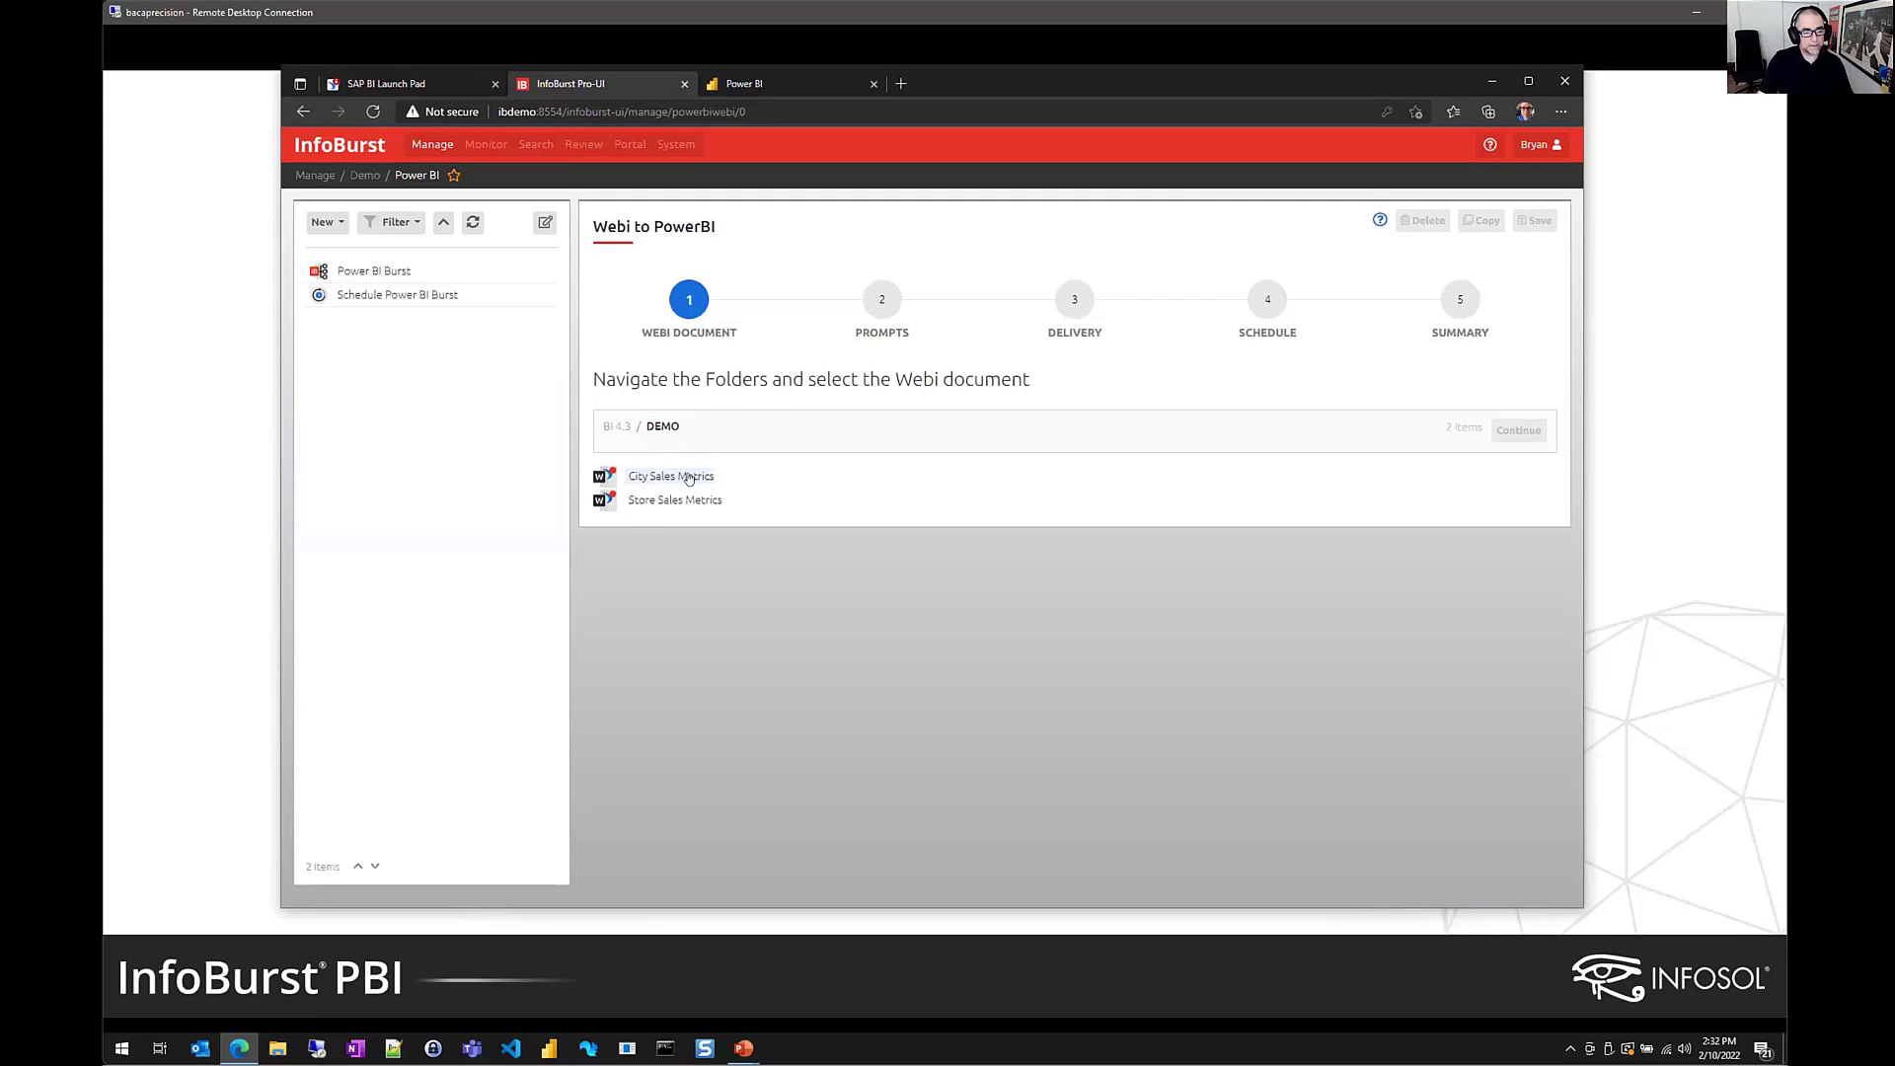
{"action": "left_click", "coordinate": [691, 478]}
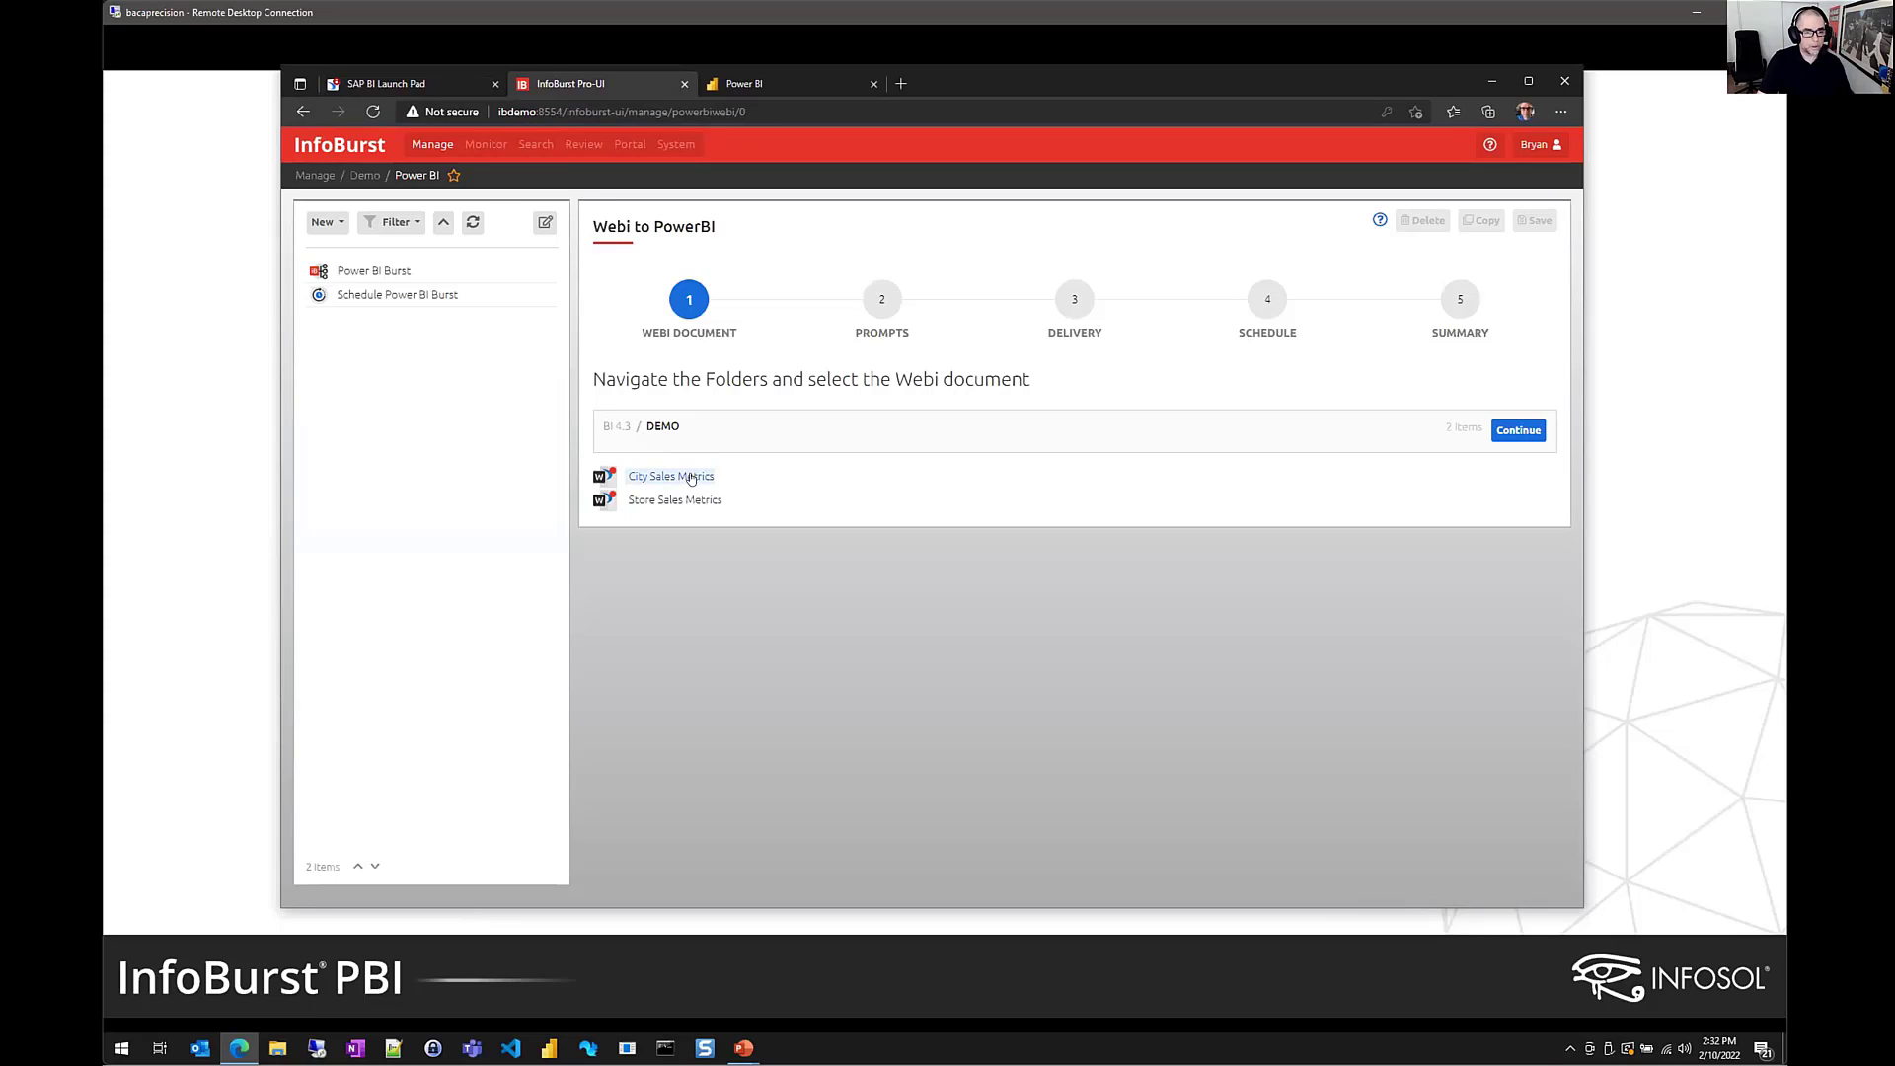
{"action": "left_click", "coordinate": [1504, 431]}
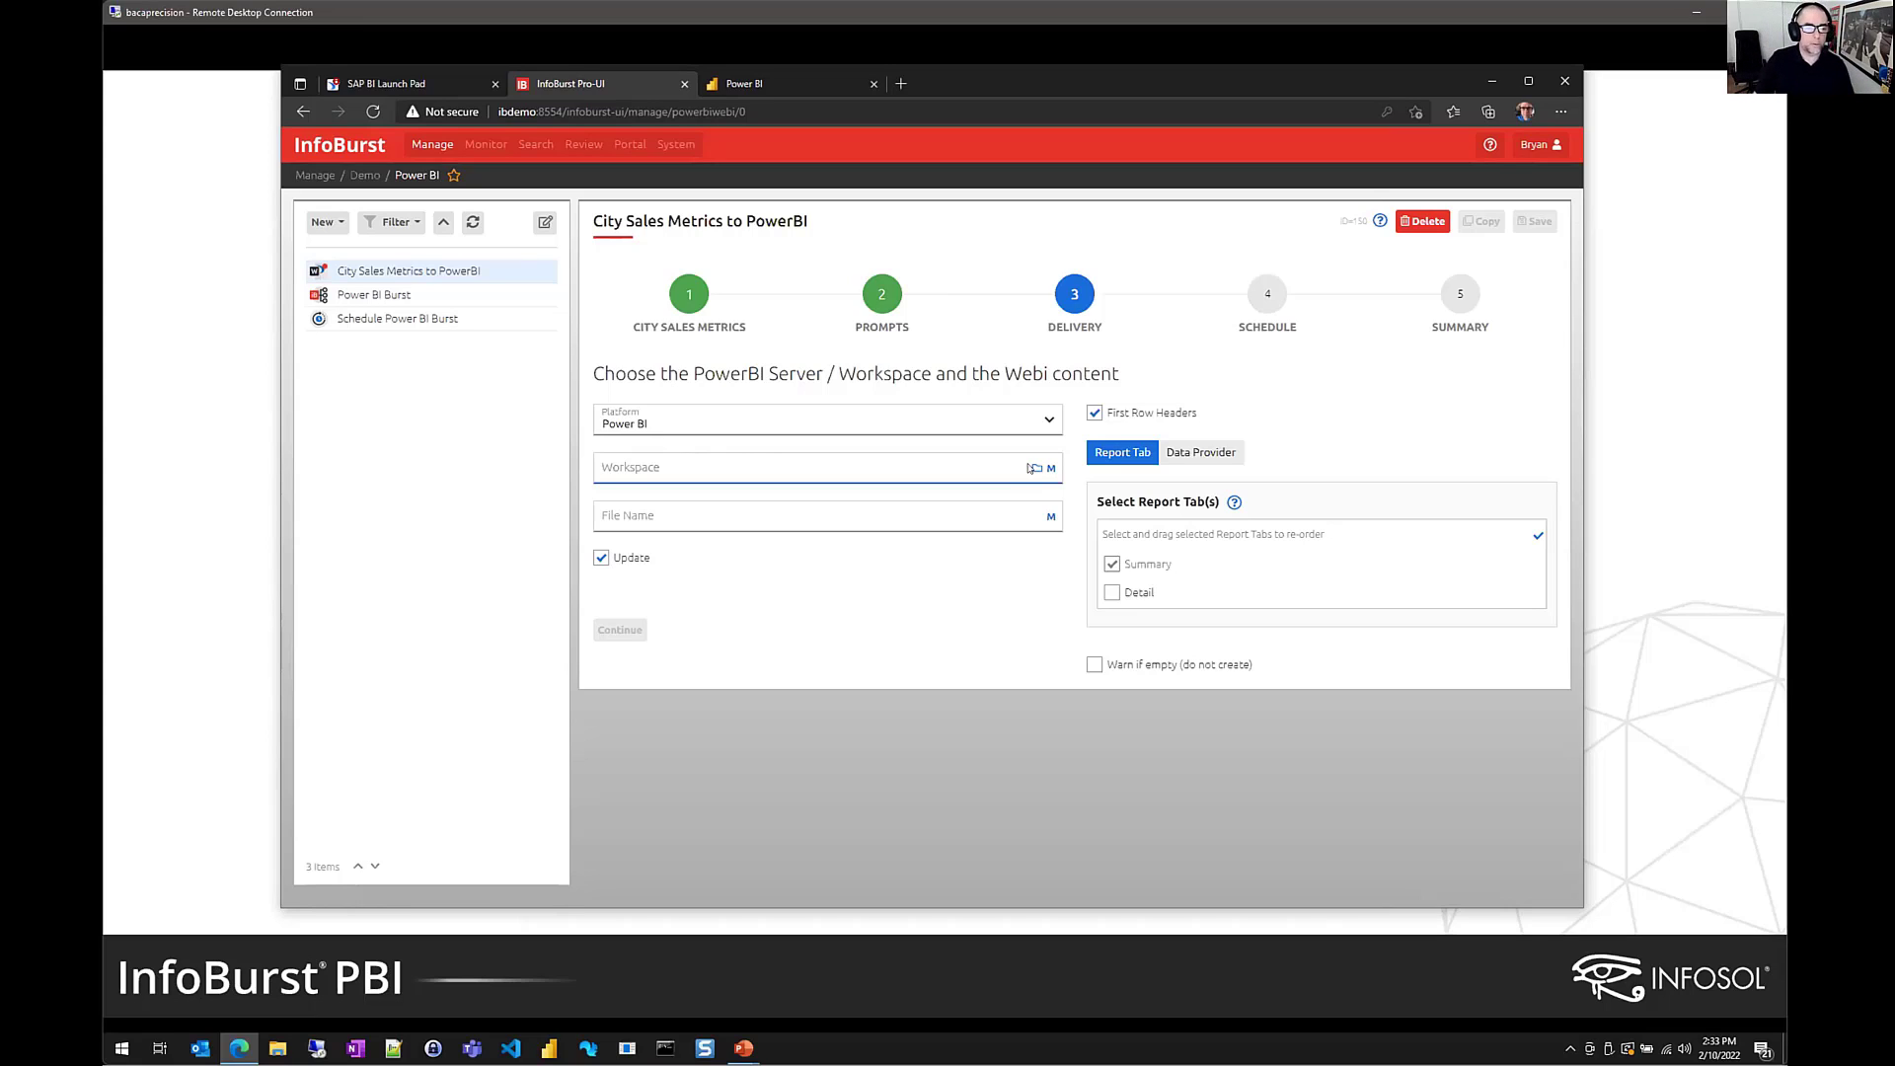
Target the InfoBurst Power BI workspace and open the Macro Builder for the dataset file name
{"action": "left_click", "coordinate": [1035, 470]}
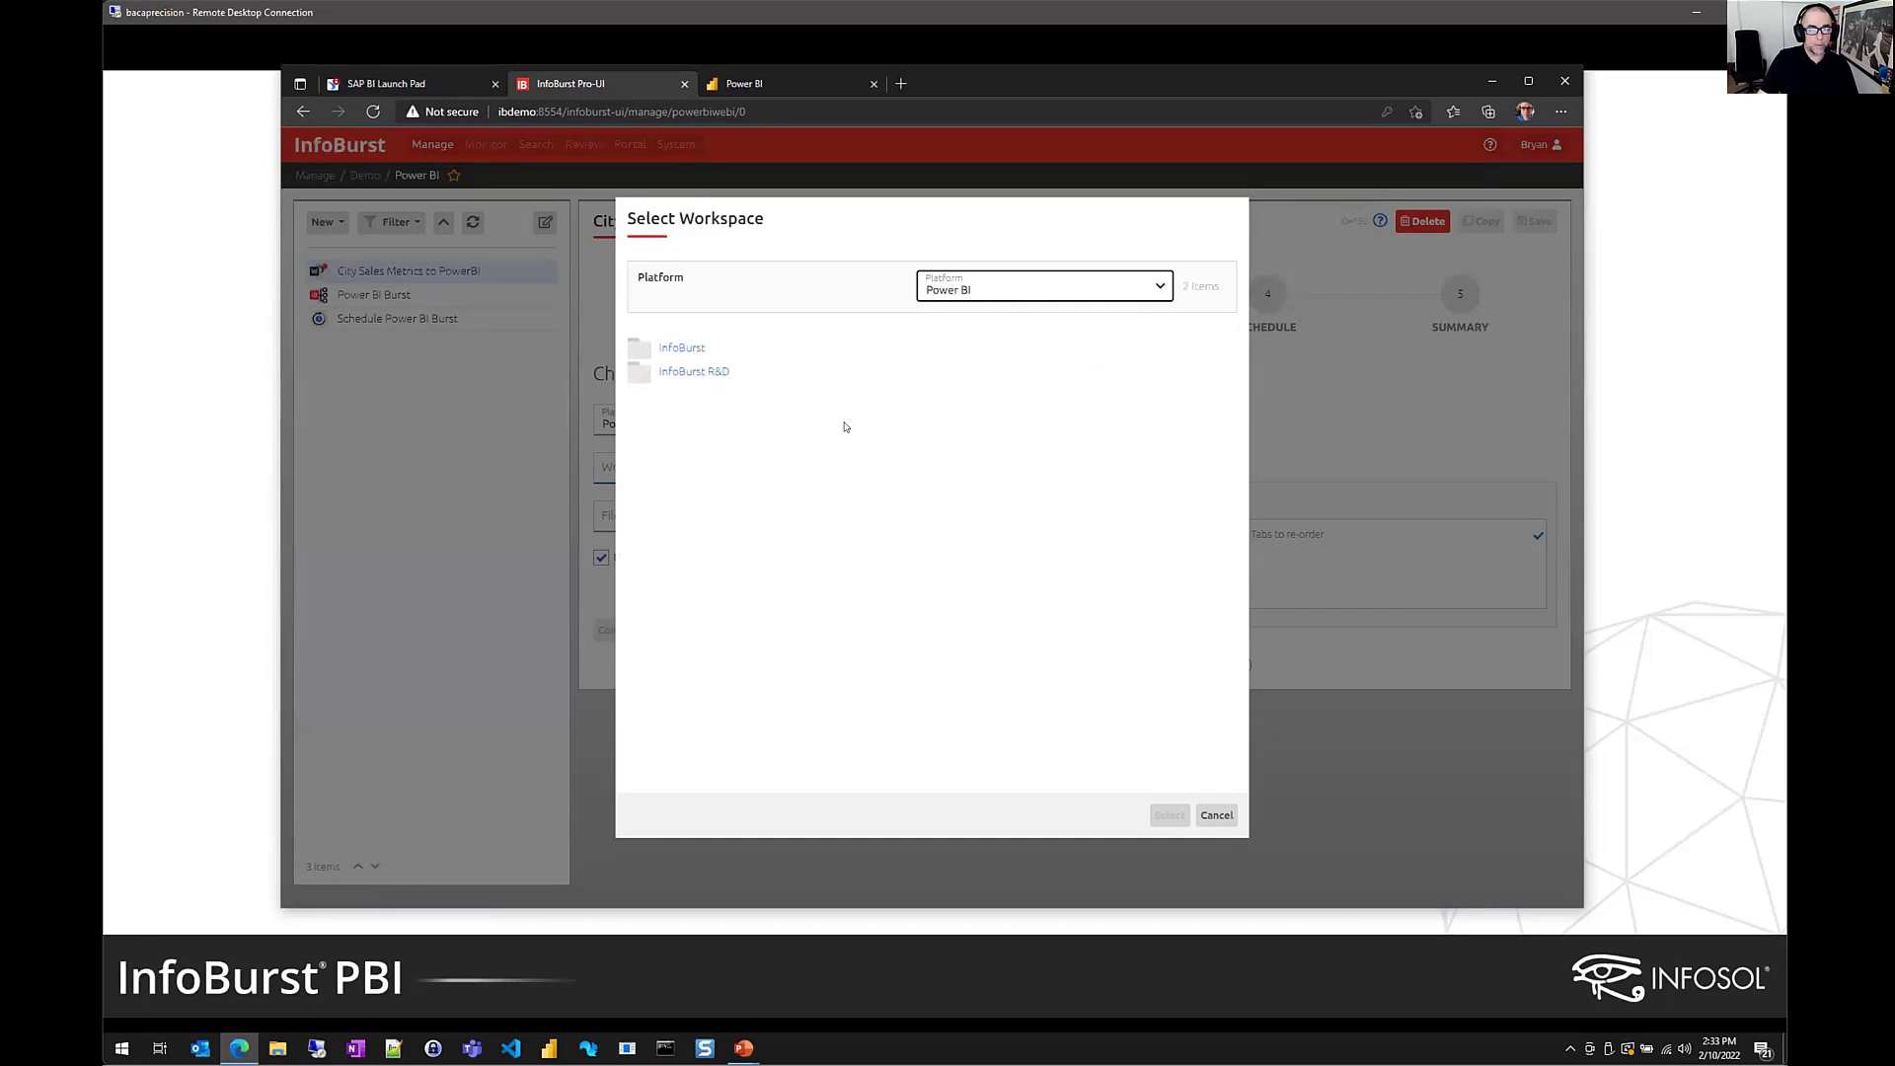
{"action": "left_click", "coordinate": [675, 350]}
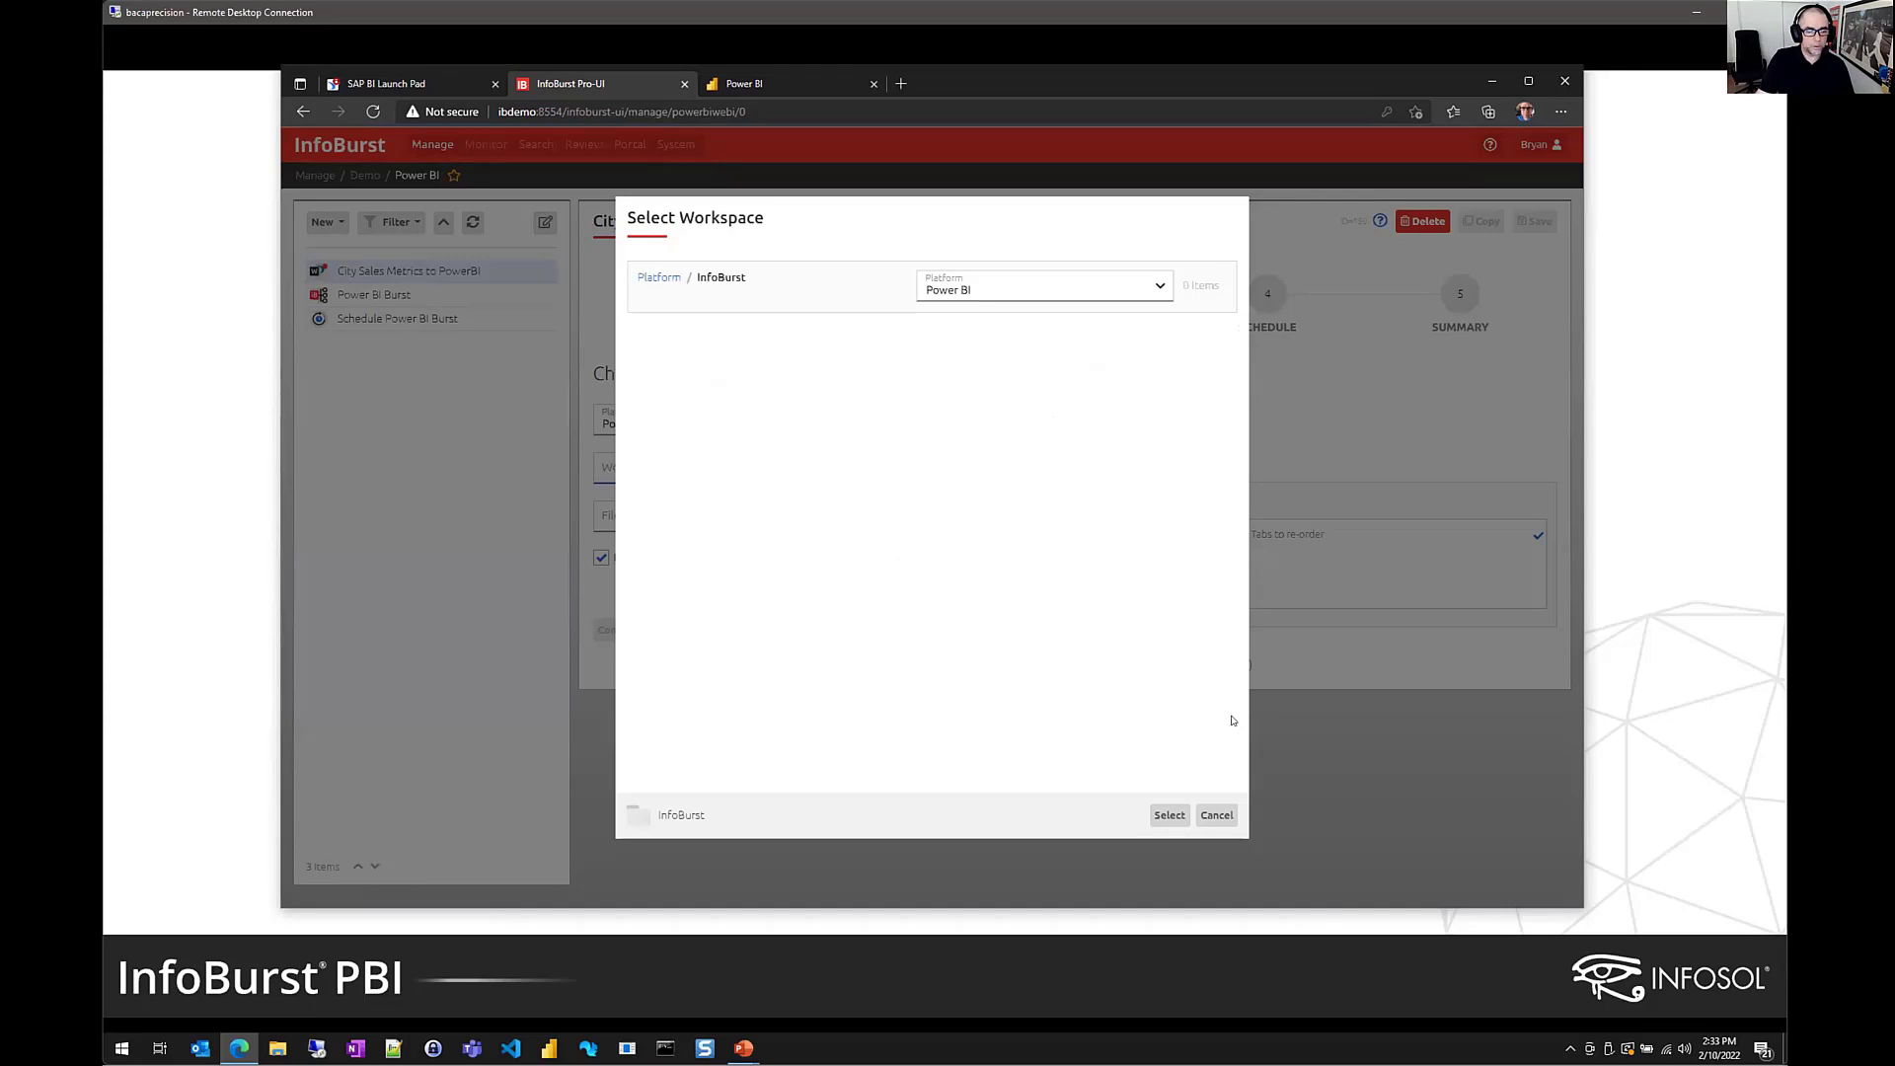
{"action": "left_click", "coordinate": [1170, 815]}
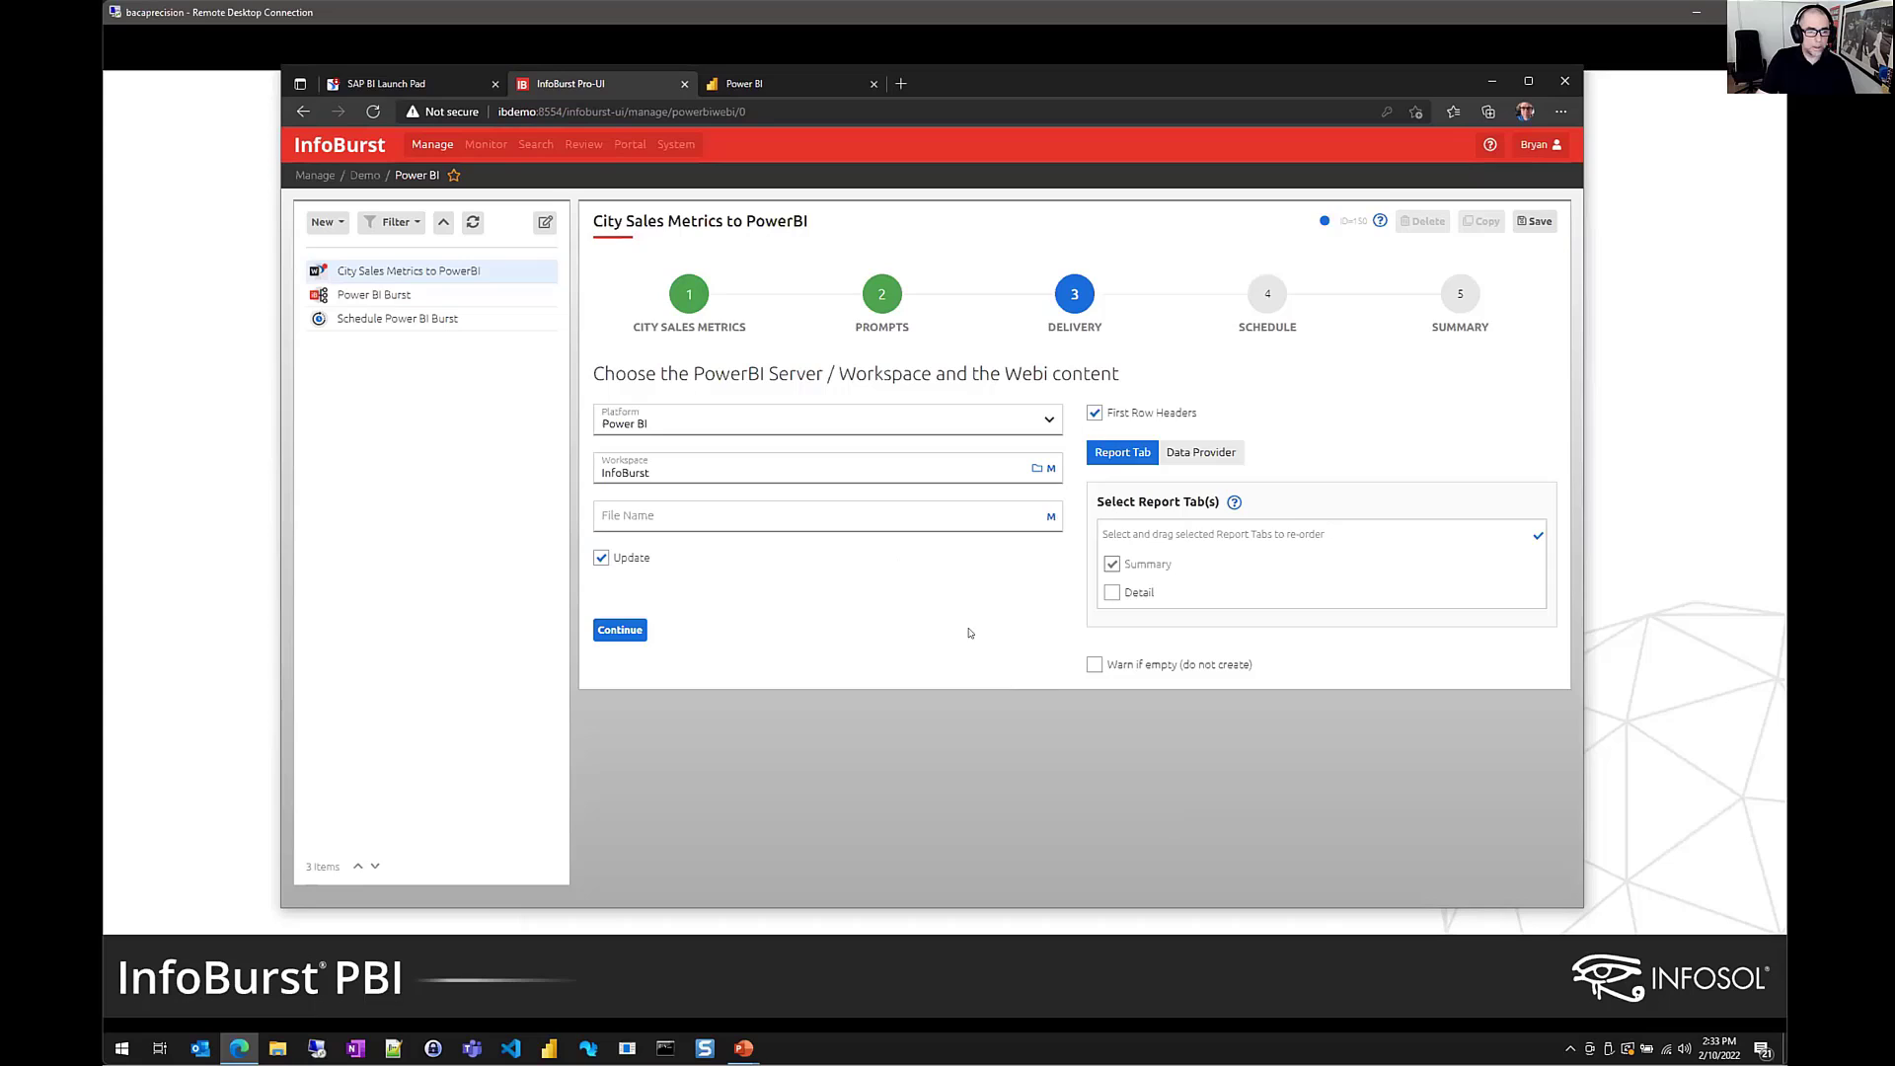
{"action": "left_click", "coordinate": [926, 516]}
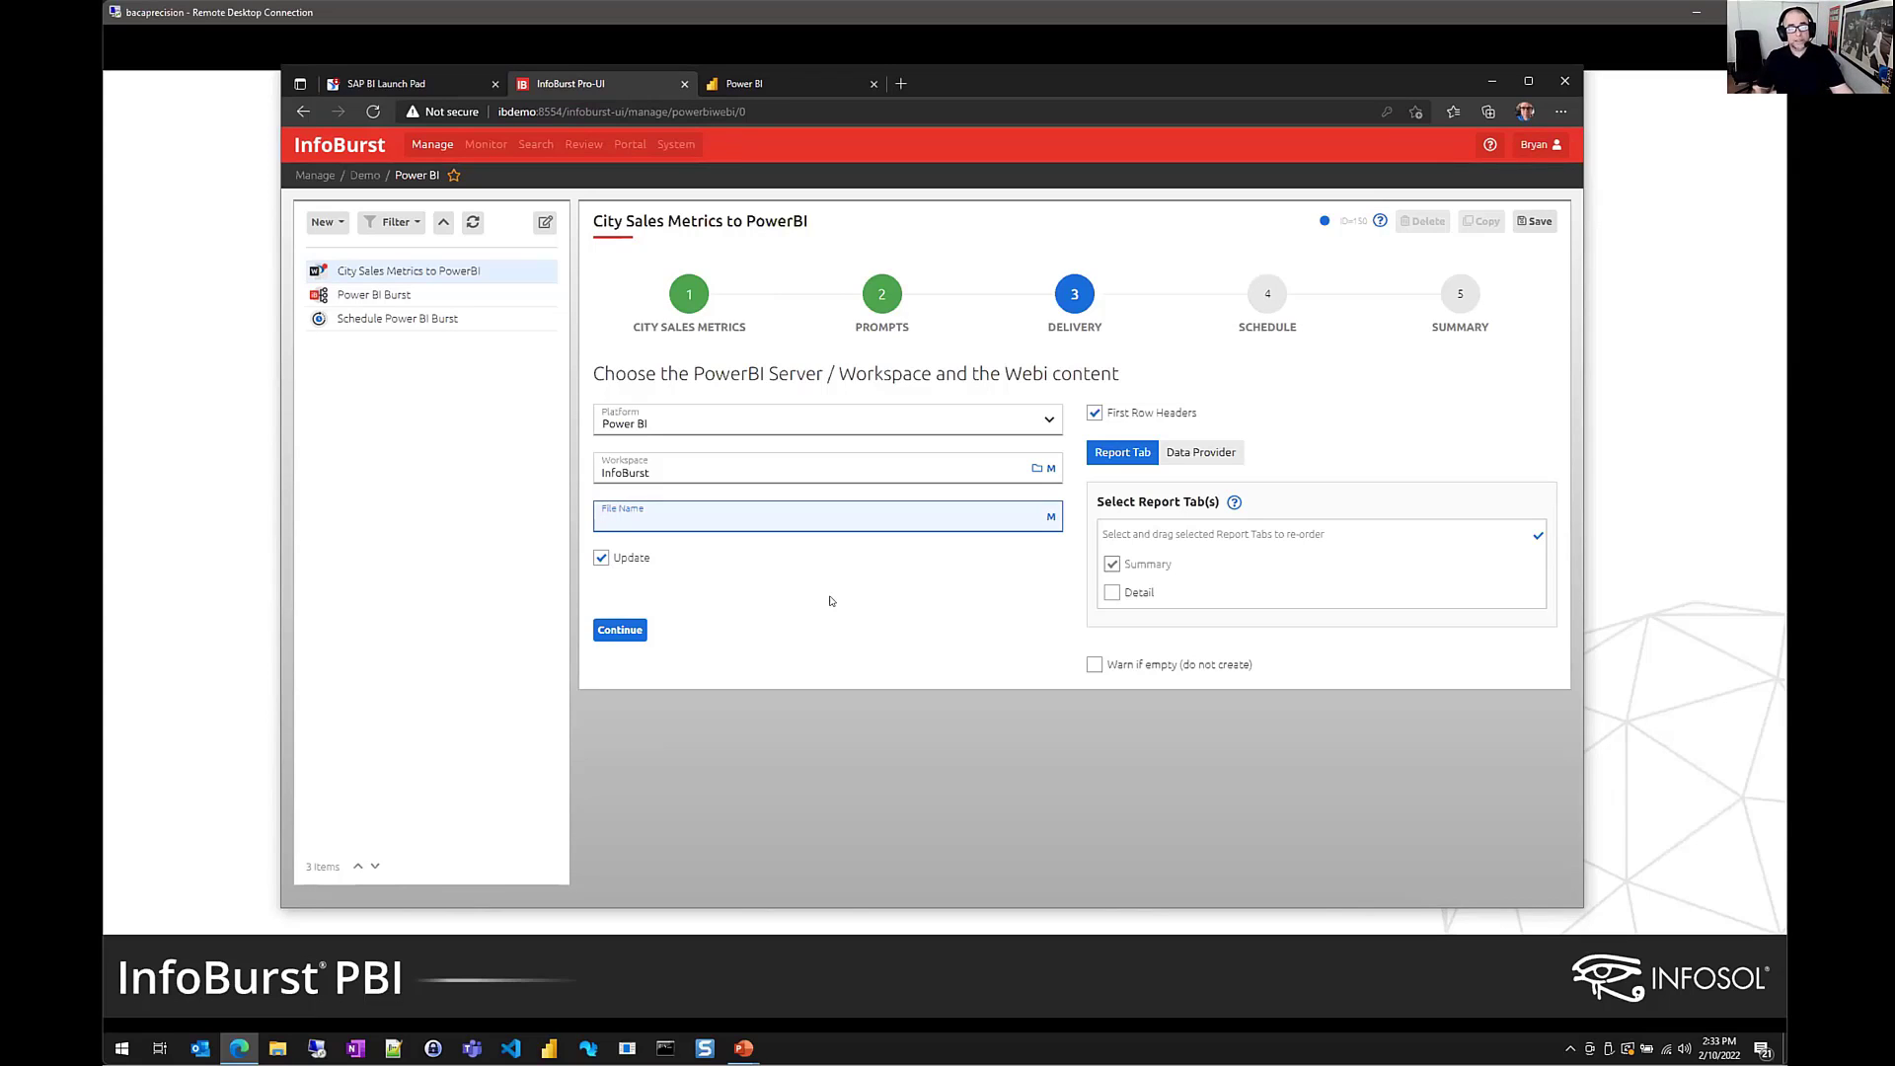
{"action": "left_click", "coordinate": [1049, 518]}
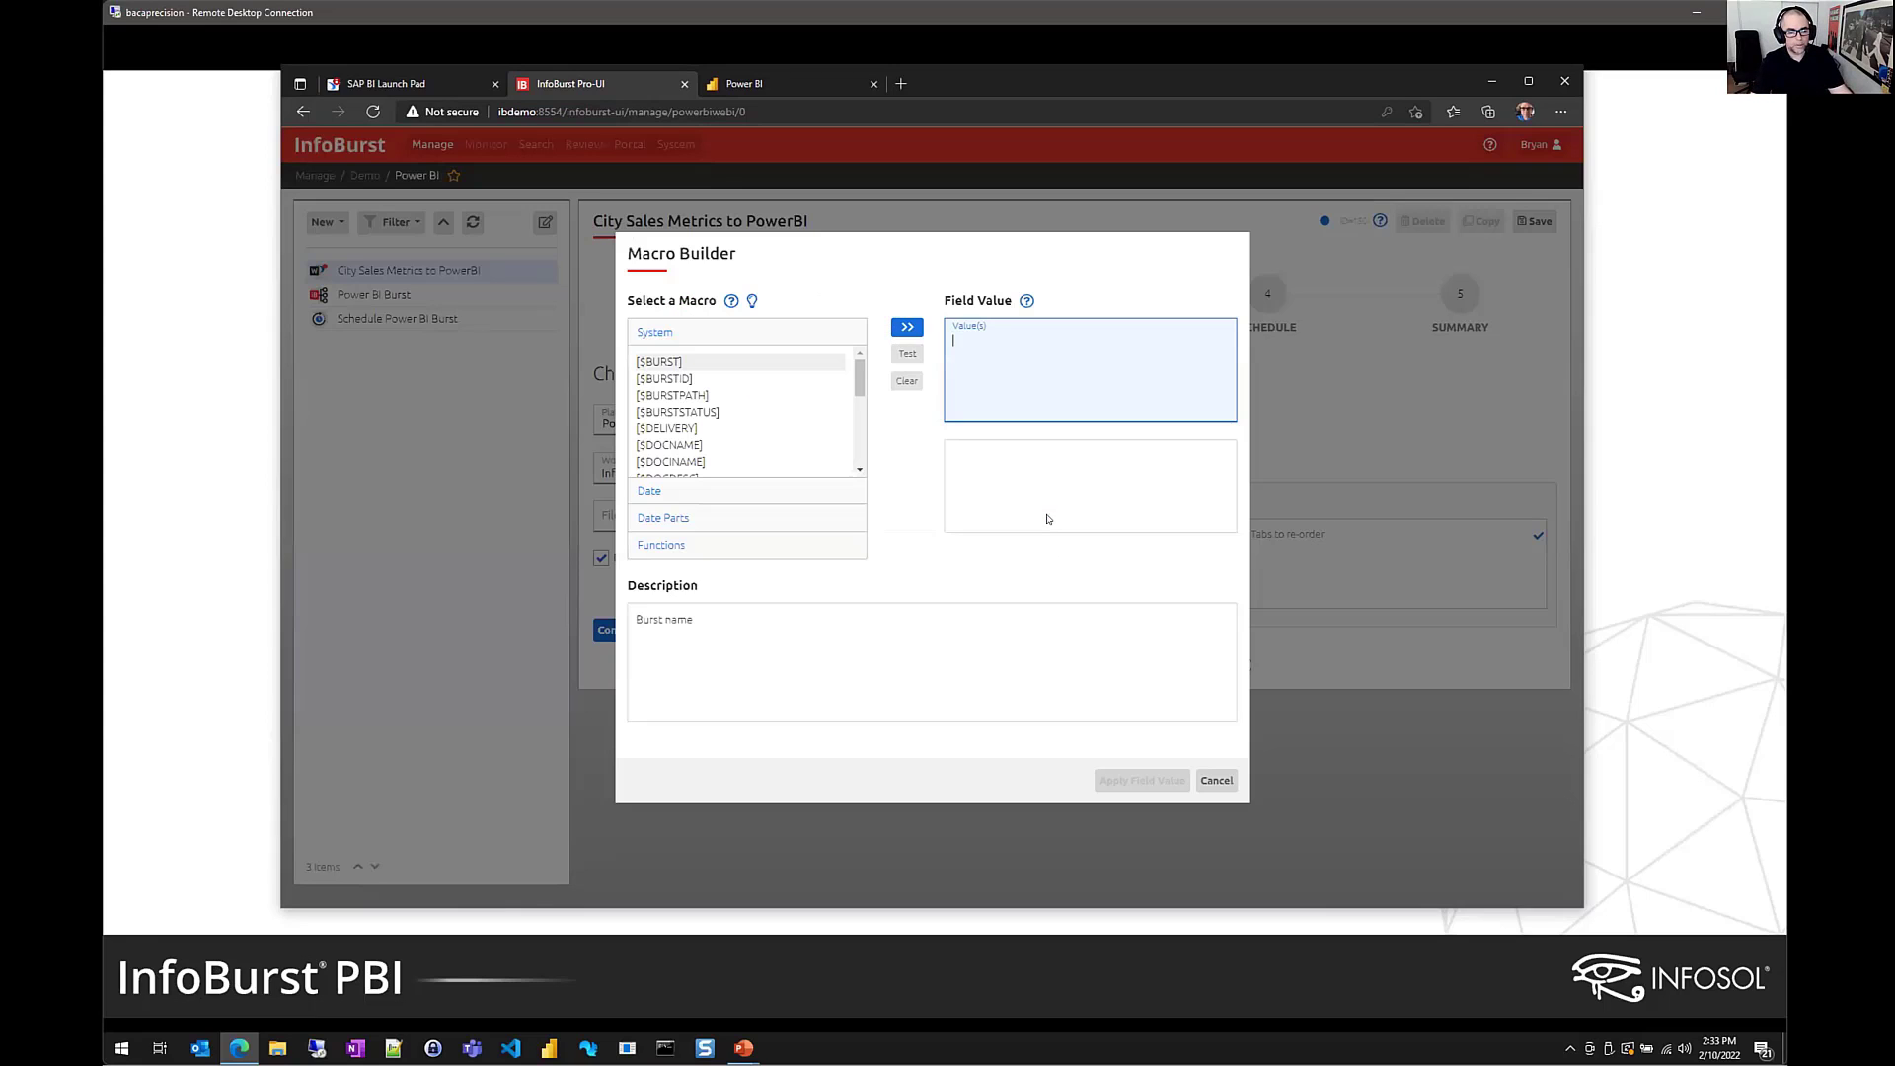
Build the file name as [$DOCNAME] - [TODAY,YYYY-MM-DD] and apply it
{"action": "left_click", "coordinate": [671, 447]}
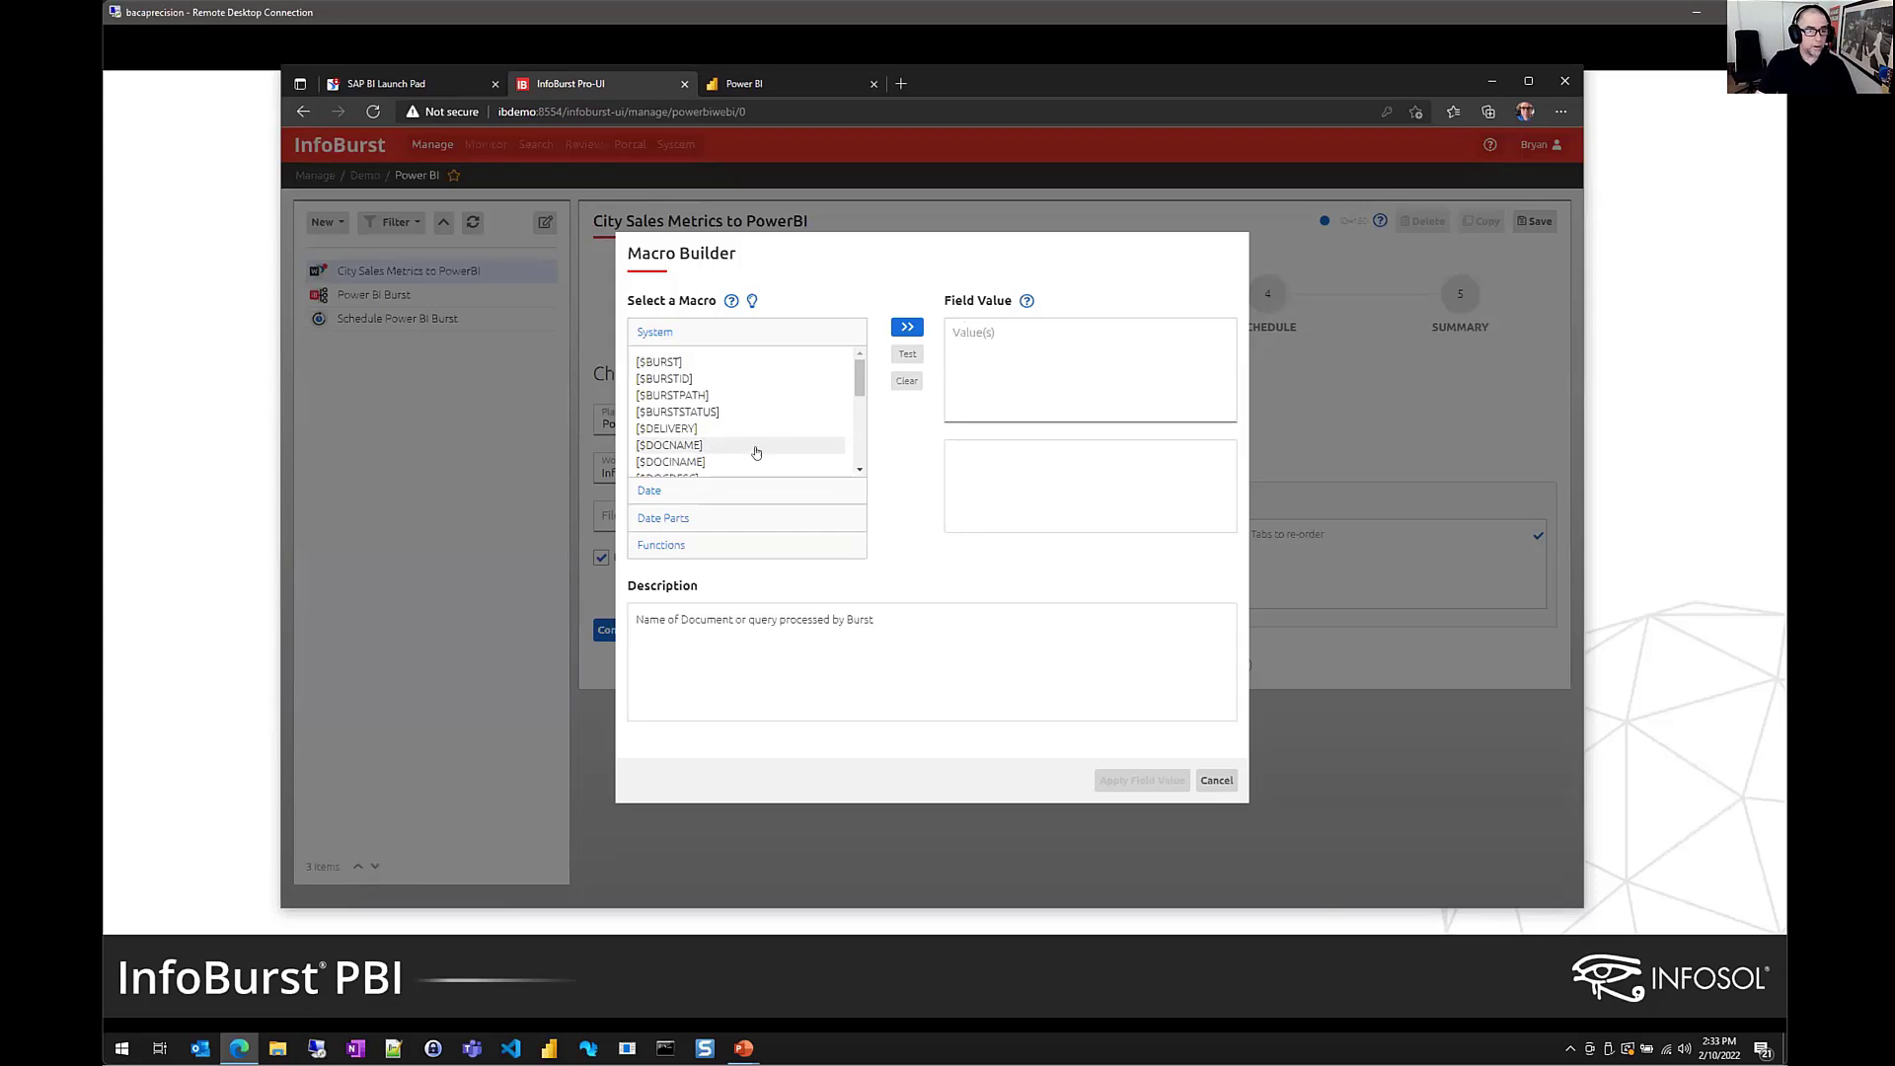
{"action": "left_click", "coordinate": [905, 329]}
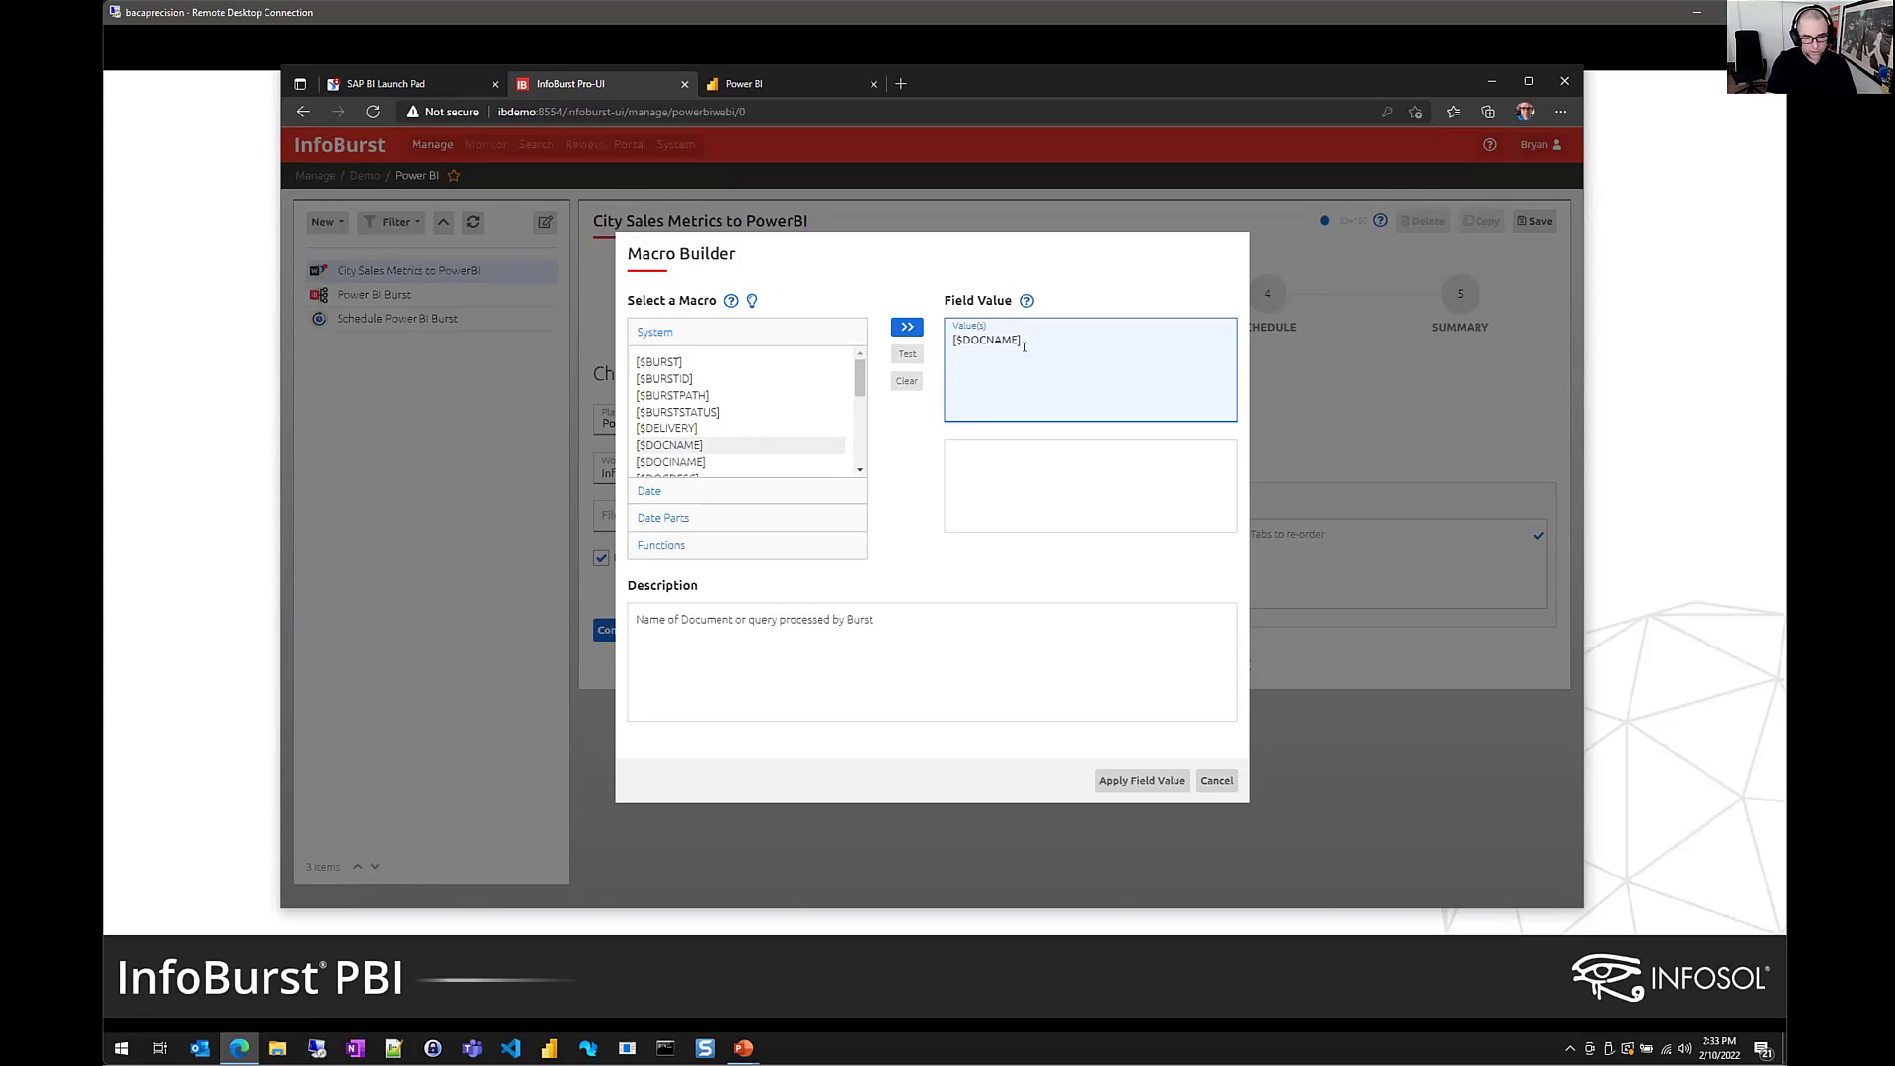
{"action": "left_click", "coordinate": [649, 491]}
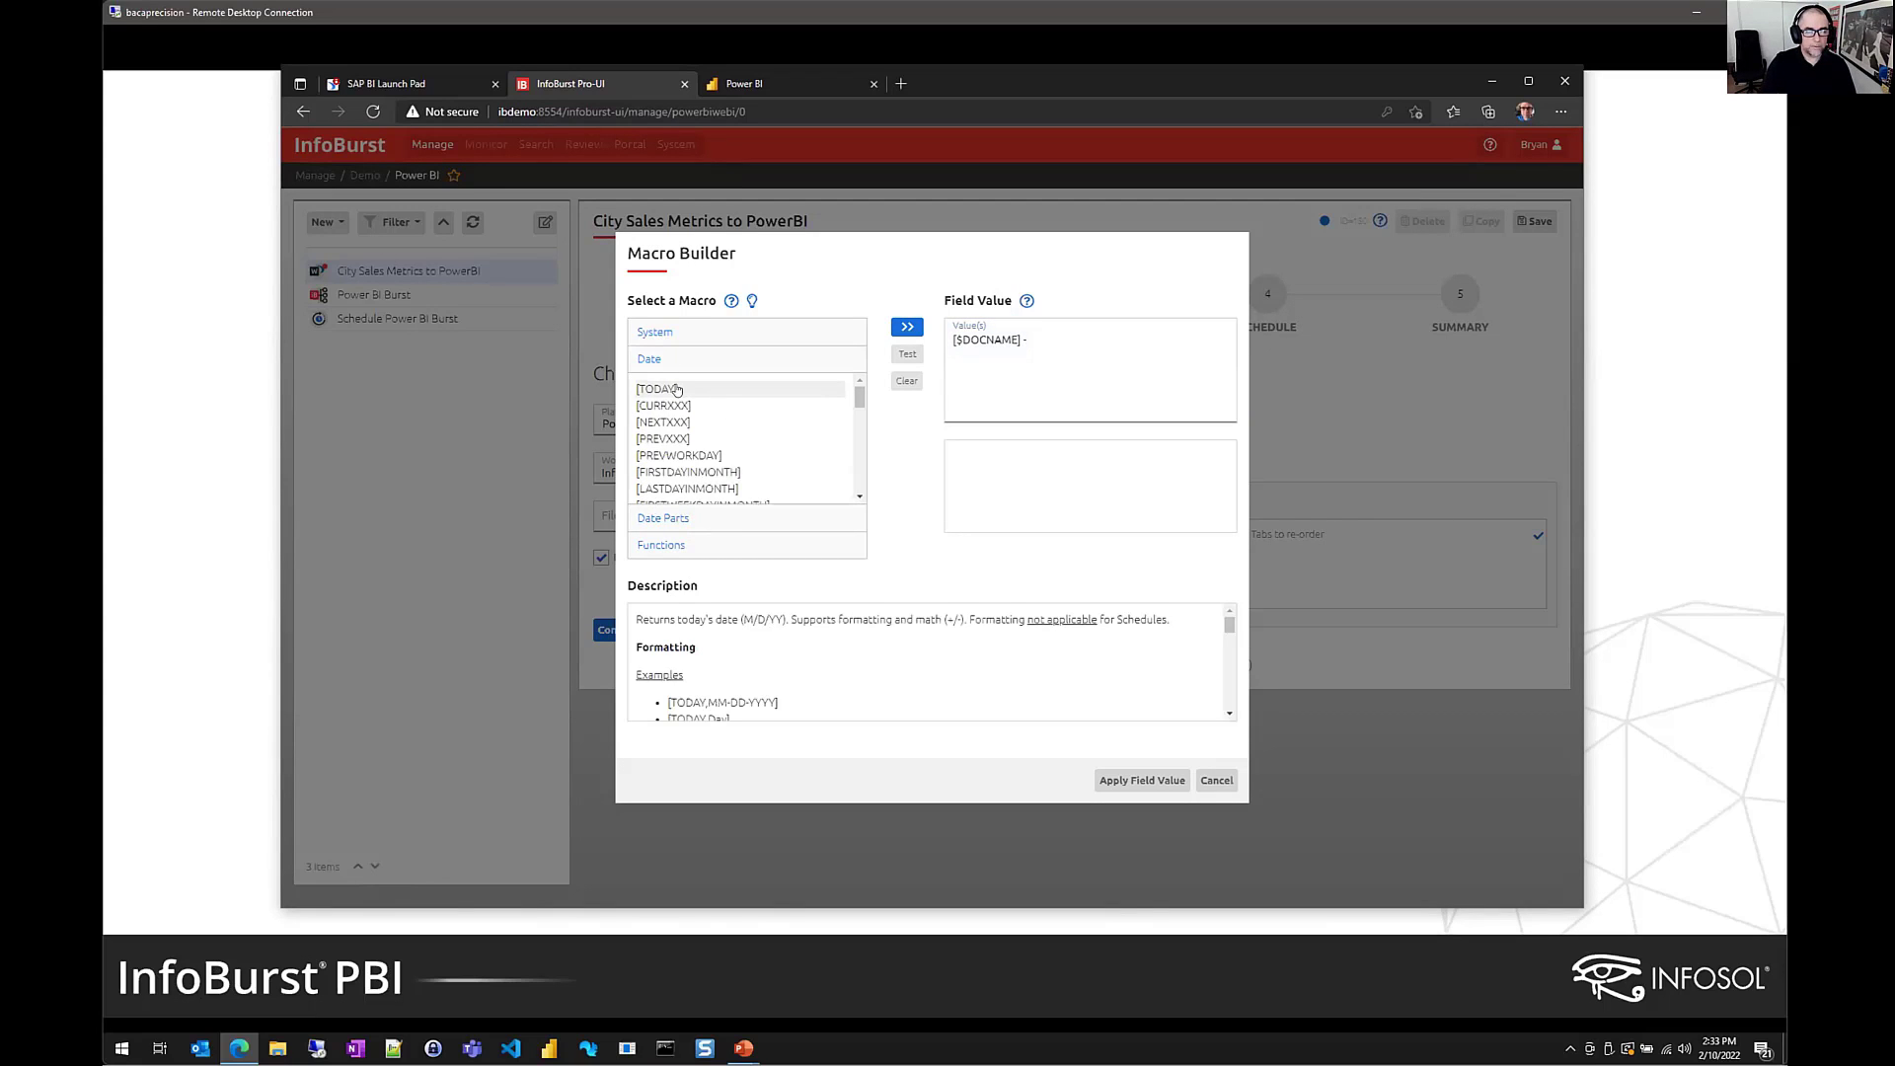
{"action": "double_click", "coordinate": [677, 391]}
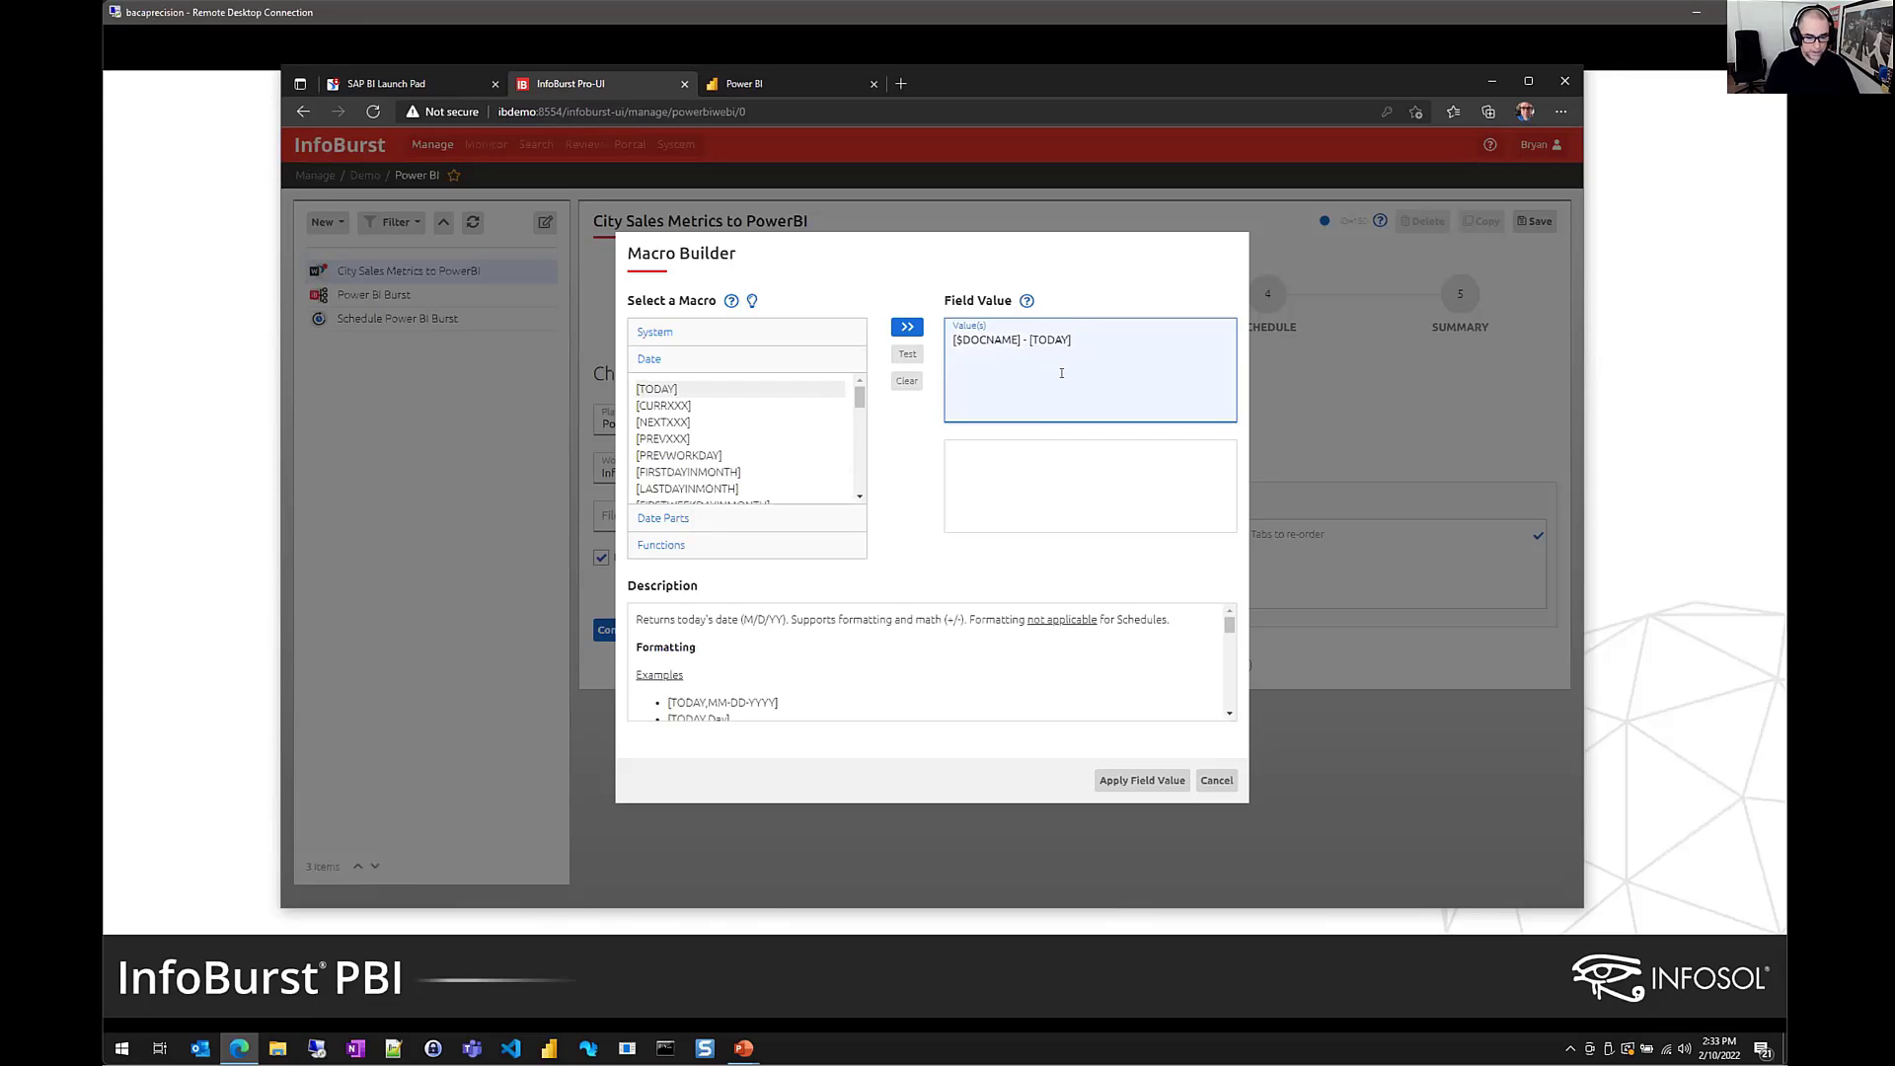
{"action": "type", "text": ",MM"}
{"action": "key", "text": "BackSpace"}
{"action": "key", "text": "BackSpace"}
{"action": "key", "text": "BackSpace"}
{"action": "key", "text": "BackSpace"}
{"action": "type", "text": ",YYYY-MM-DD"}
{"action": "left_click", "coordinate": [1158, 782]}
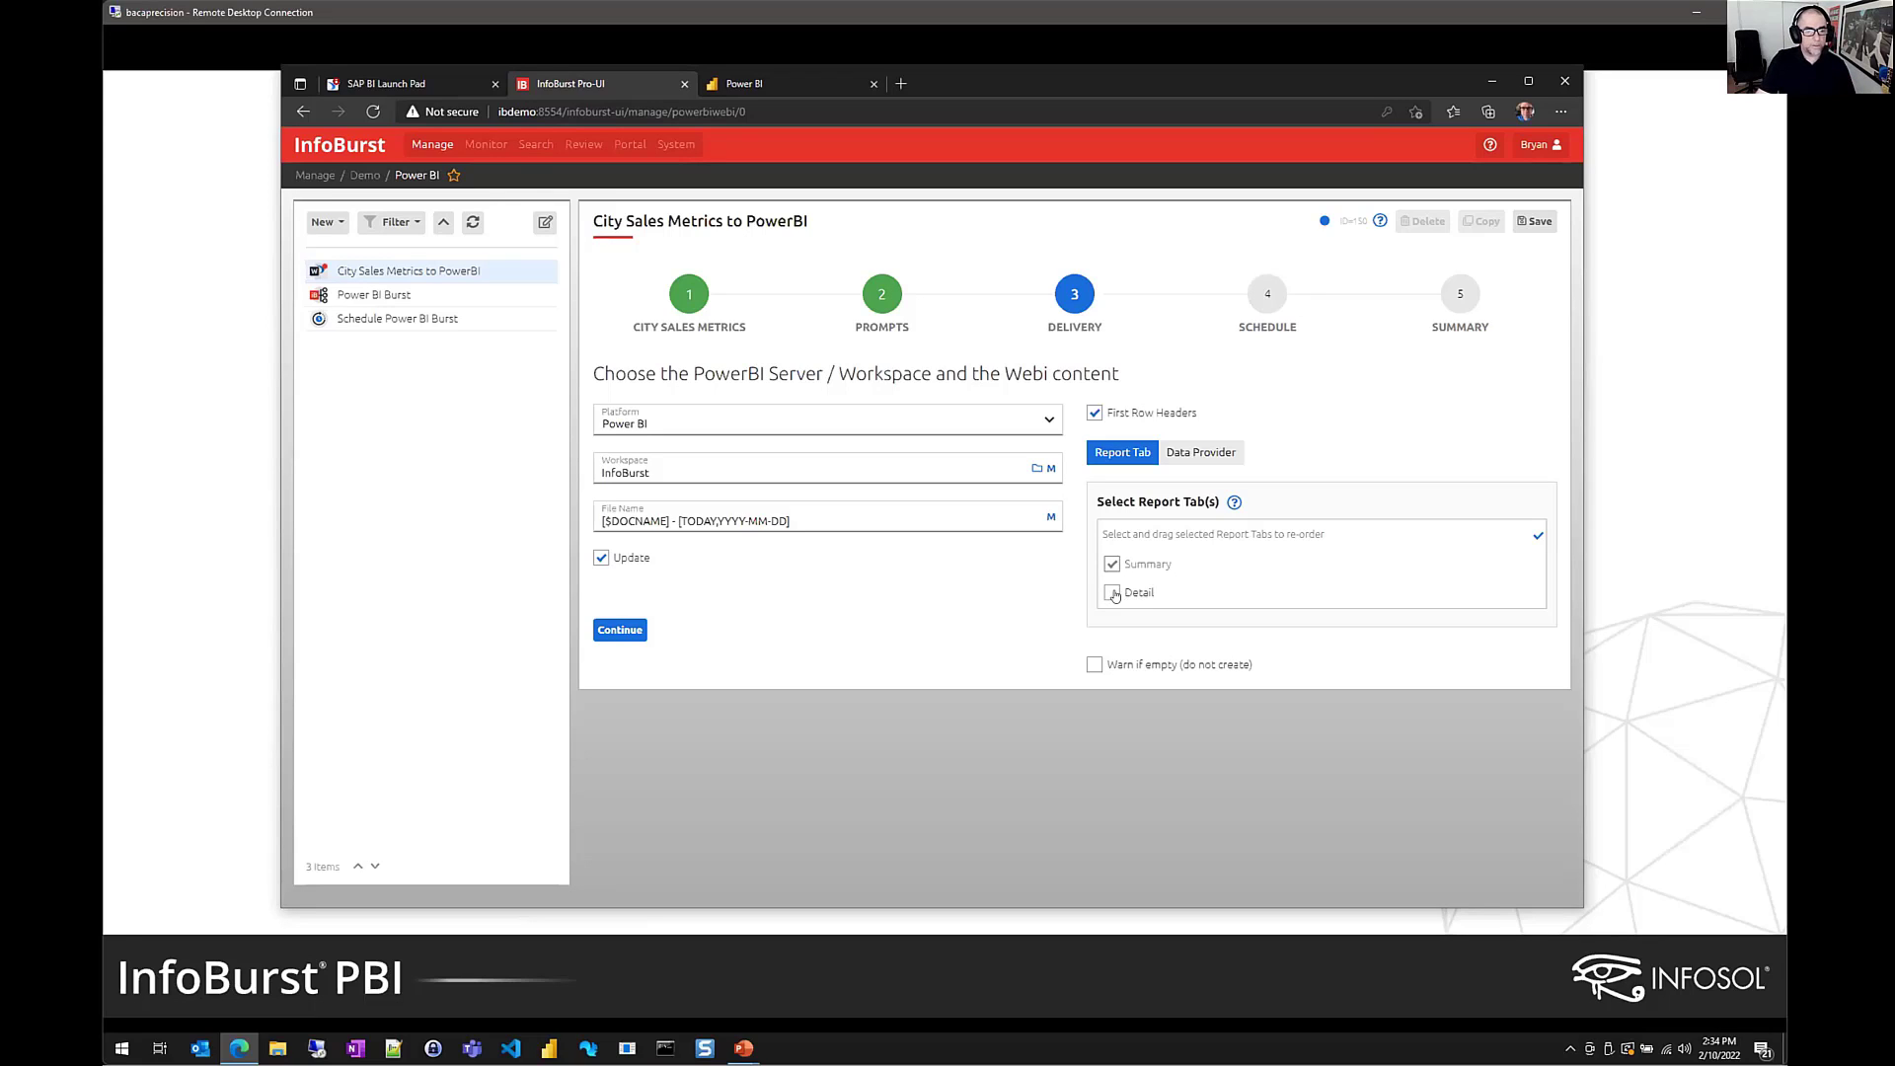
Deliver only the Detail report tab, unchecking Summary, and continue to the Schedule step
{"action": "left_click", "coordinate": [1111, 593]}
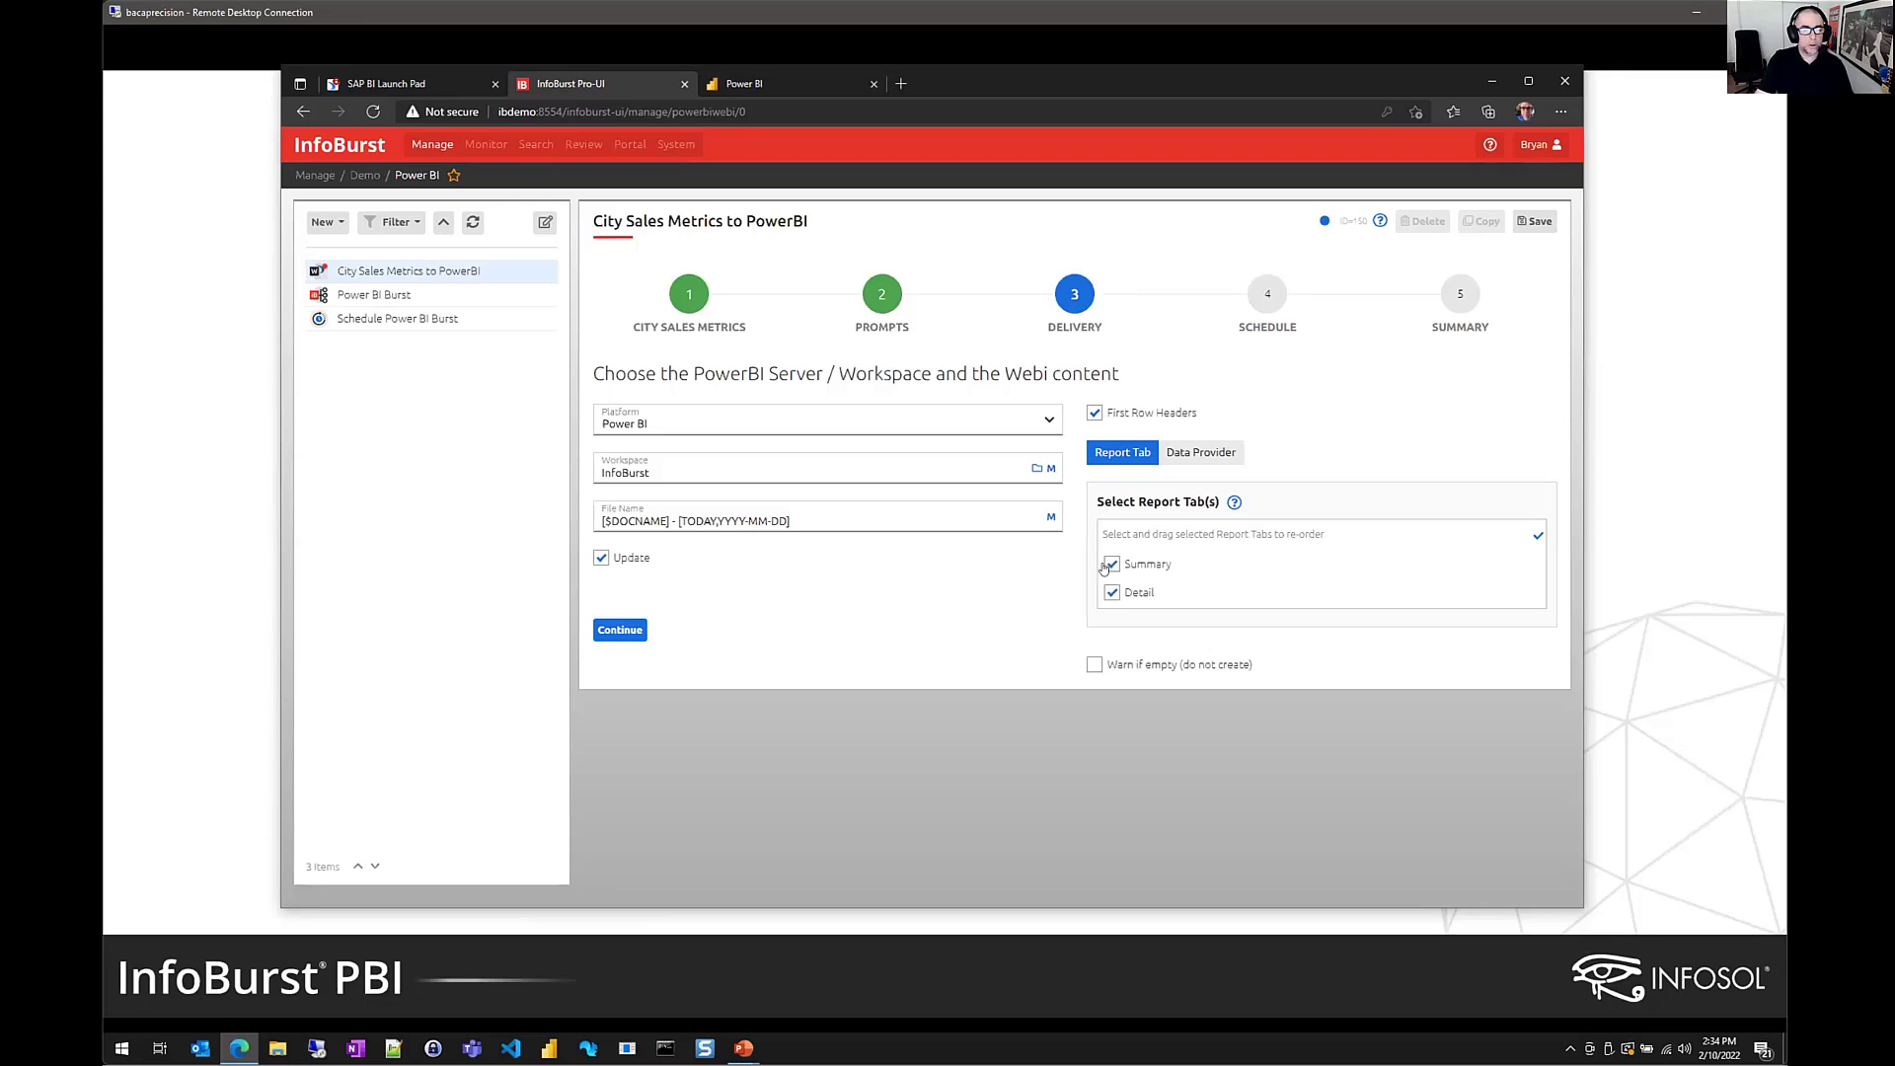
{"action": "left_click", "coordinate": [1109, 567]}
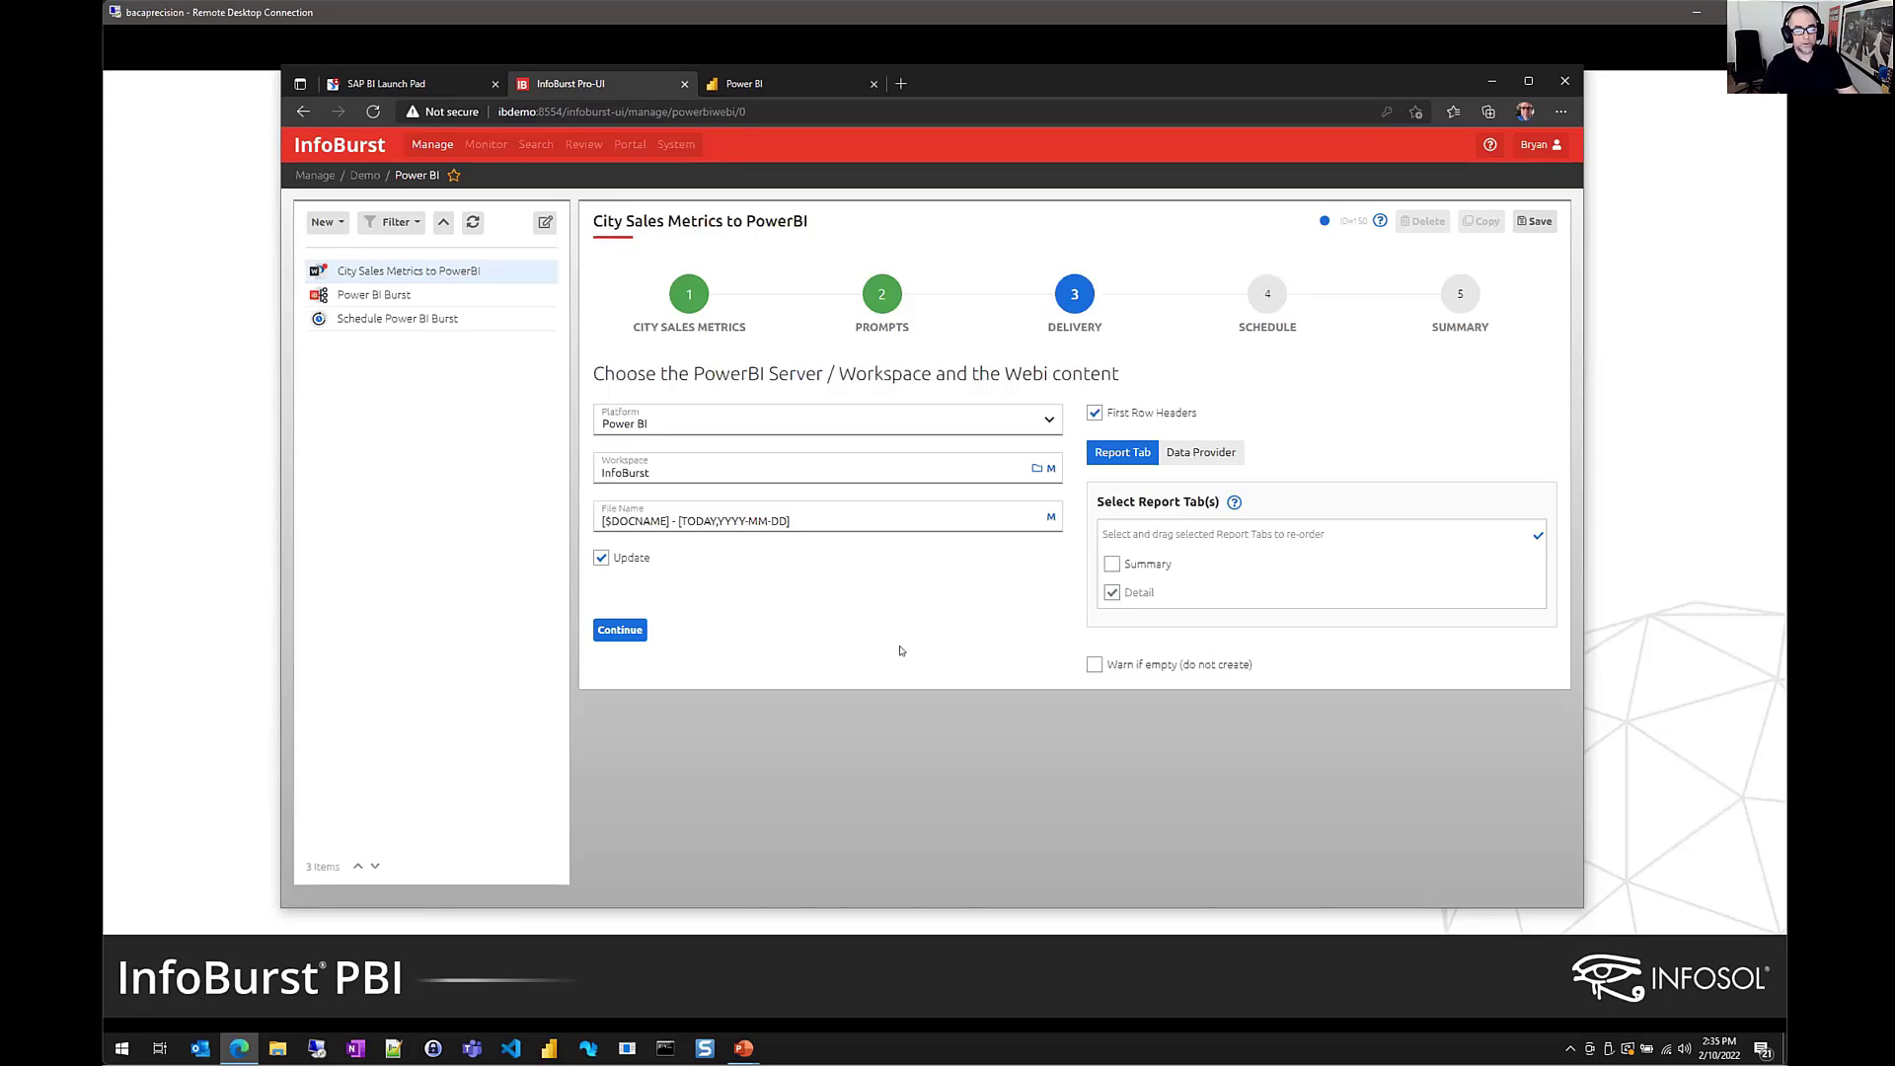
{"action": "left_click", "coordinate": [620, 630]}
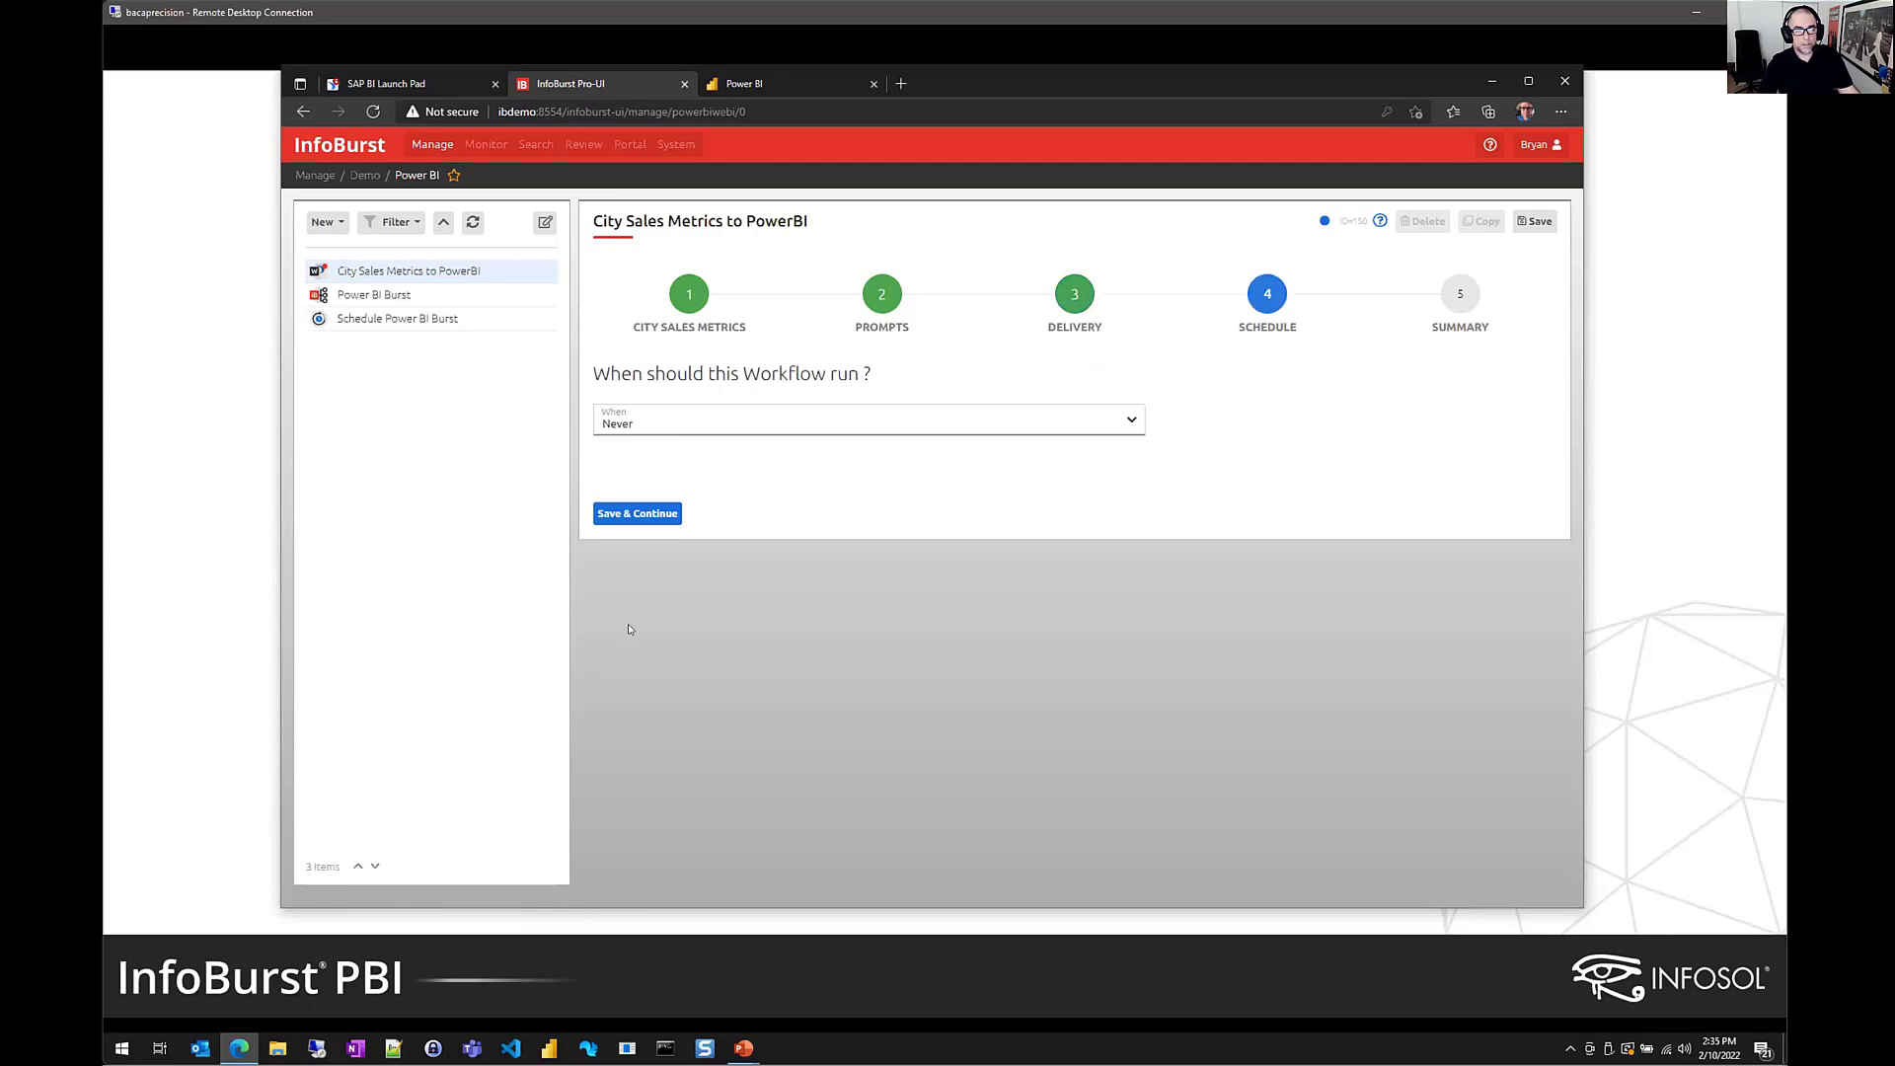
Schedule the workflow Daily, Monday–Friday, at start hour 6, and save
{"action": "left_click", "coordinate": [821, 426]}
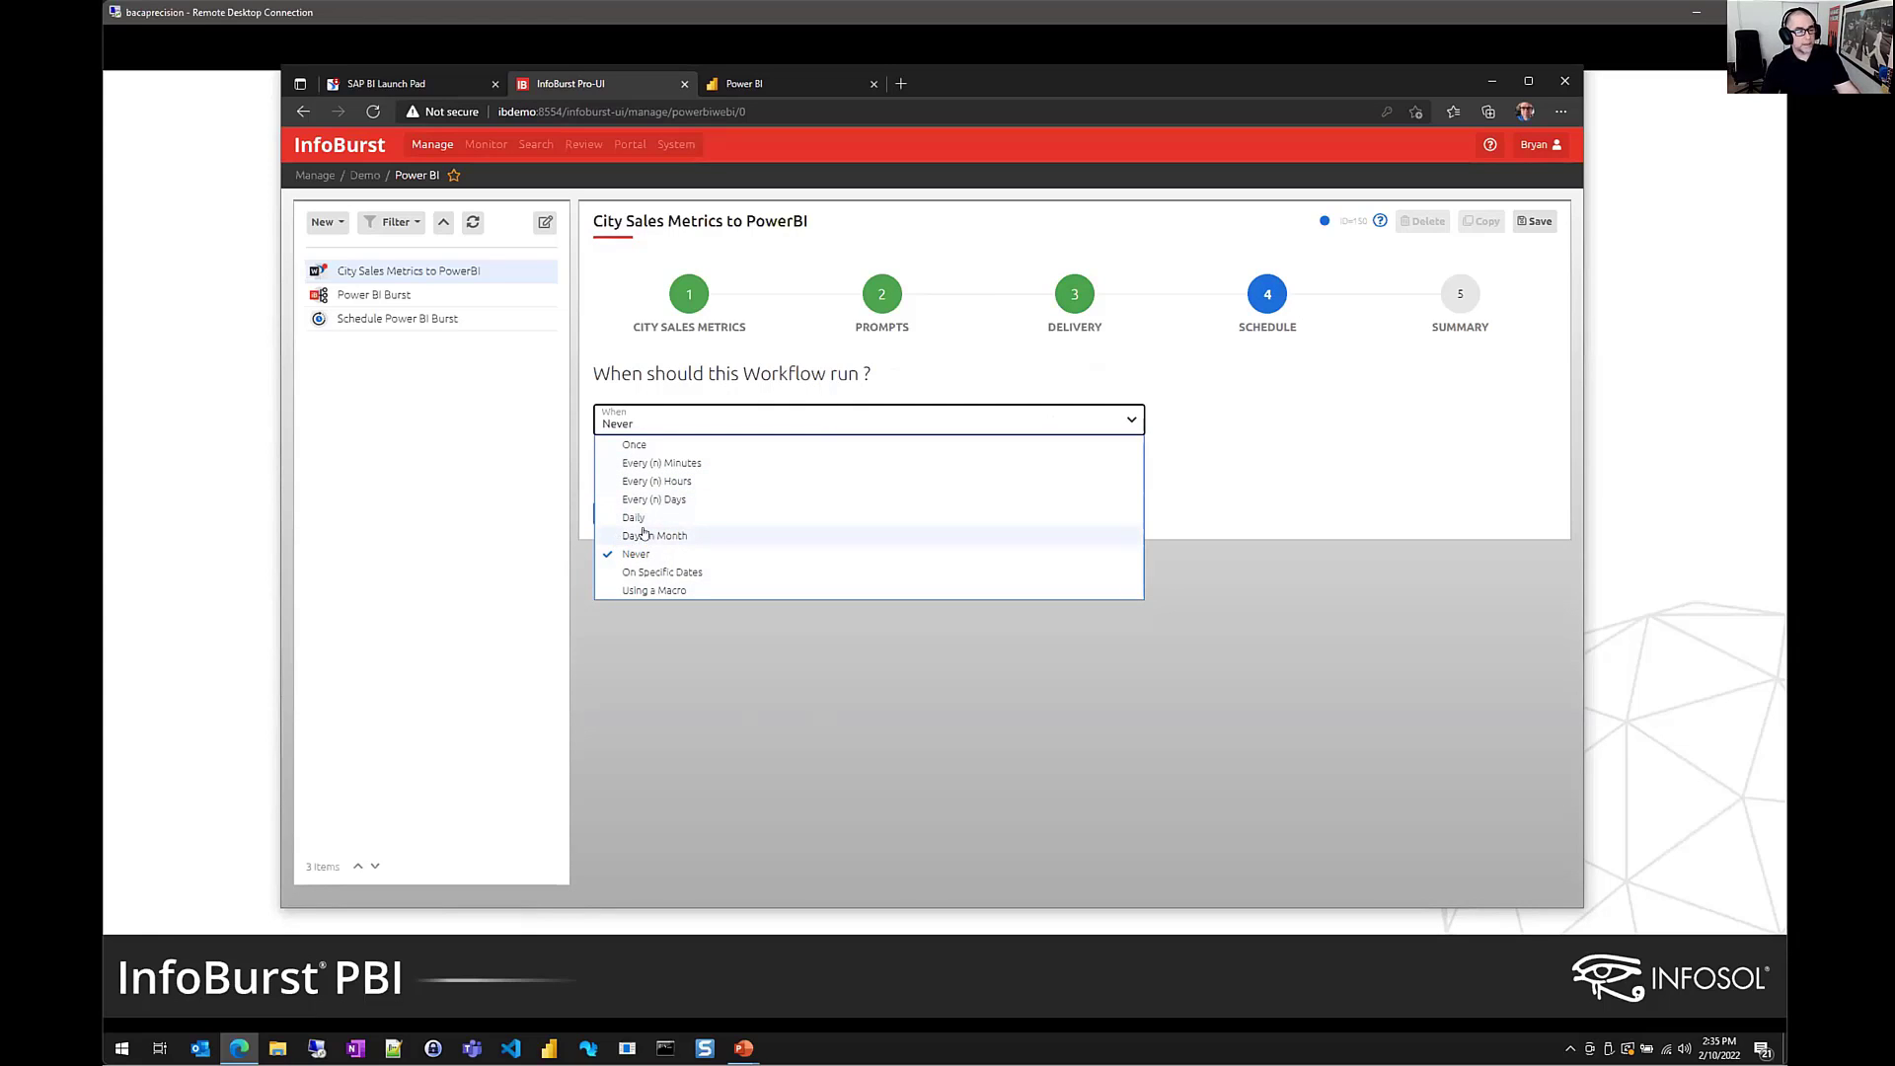
{"action": "left_click", "coordinate": [647, 521]}
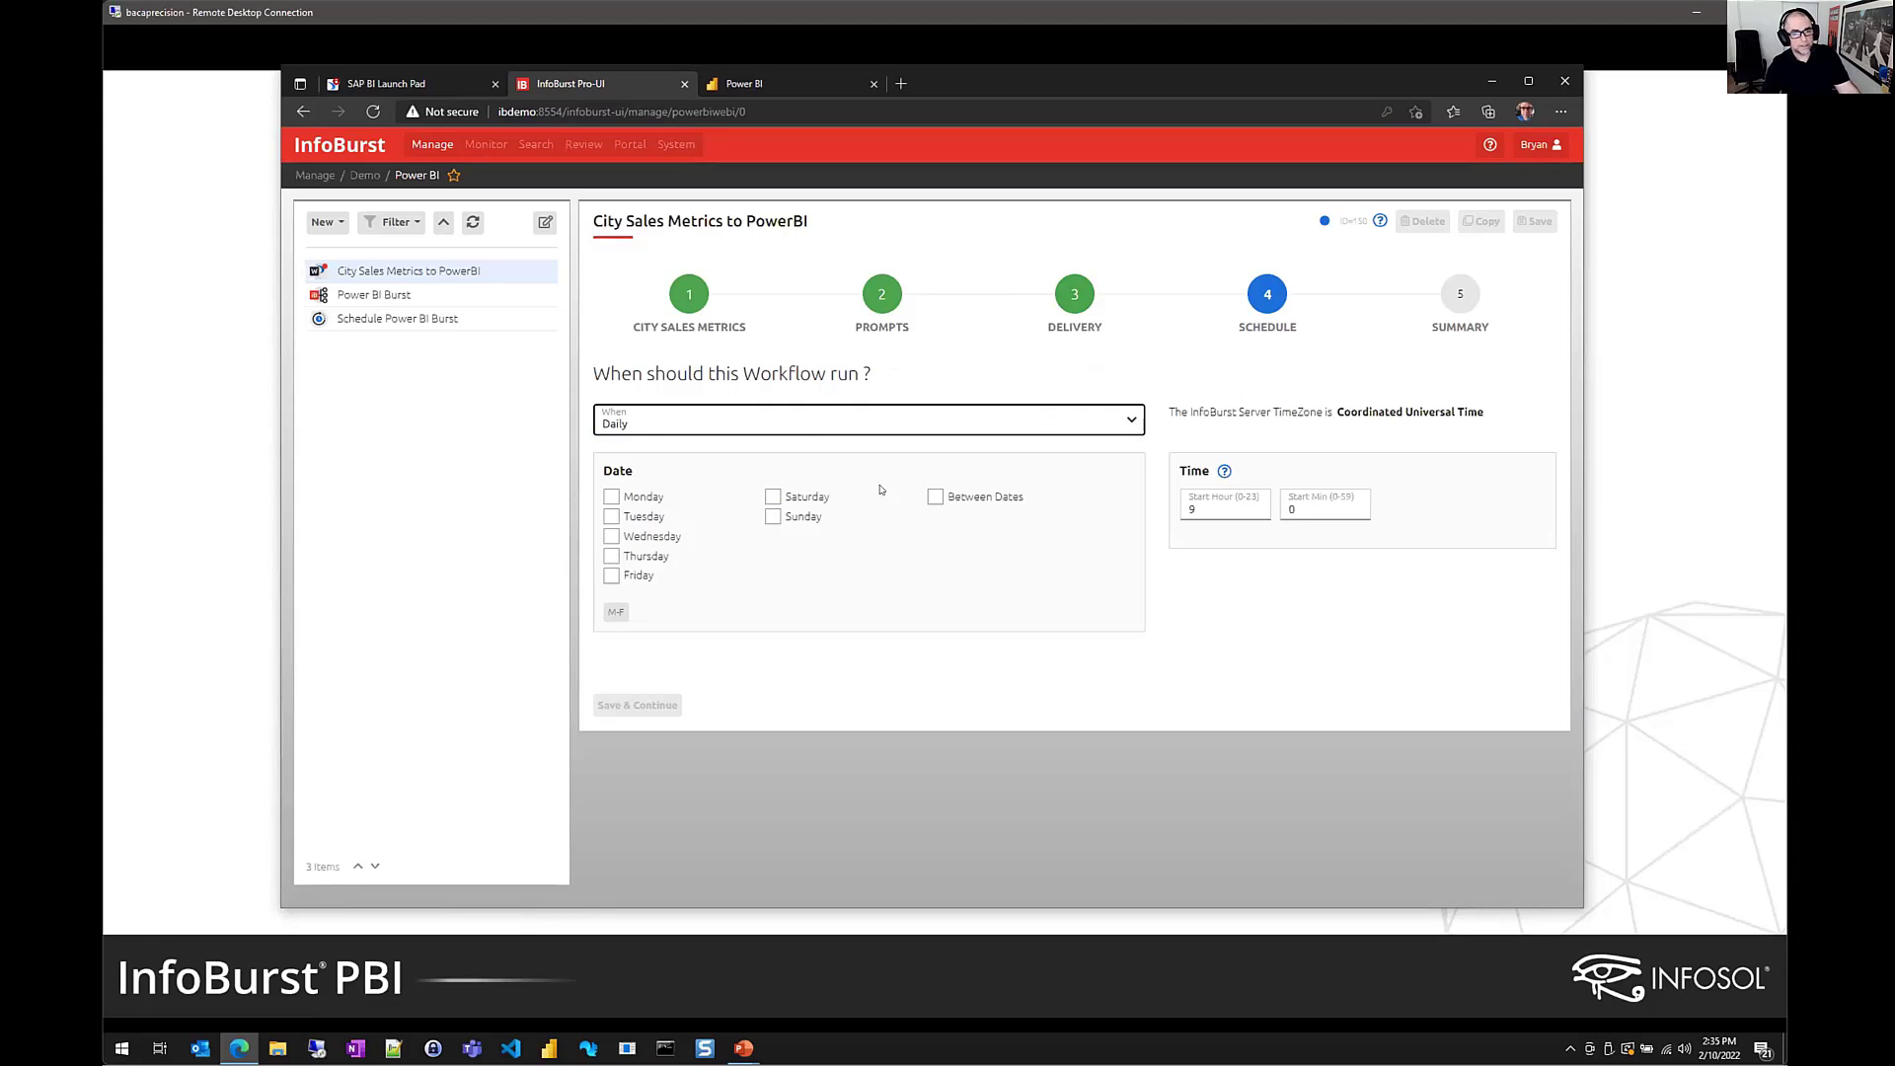
{"action": "left_click", "coordinate": [615, 612]}
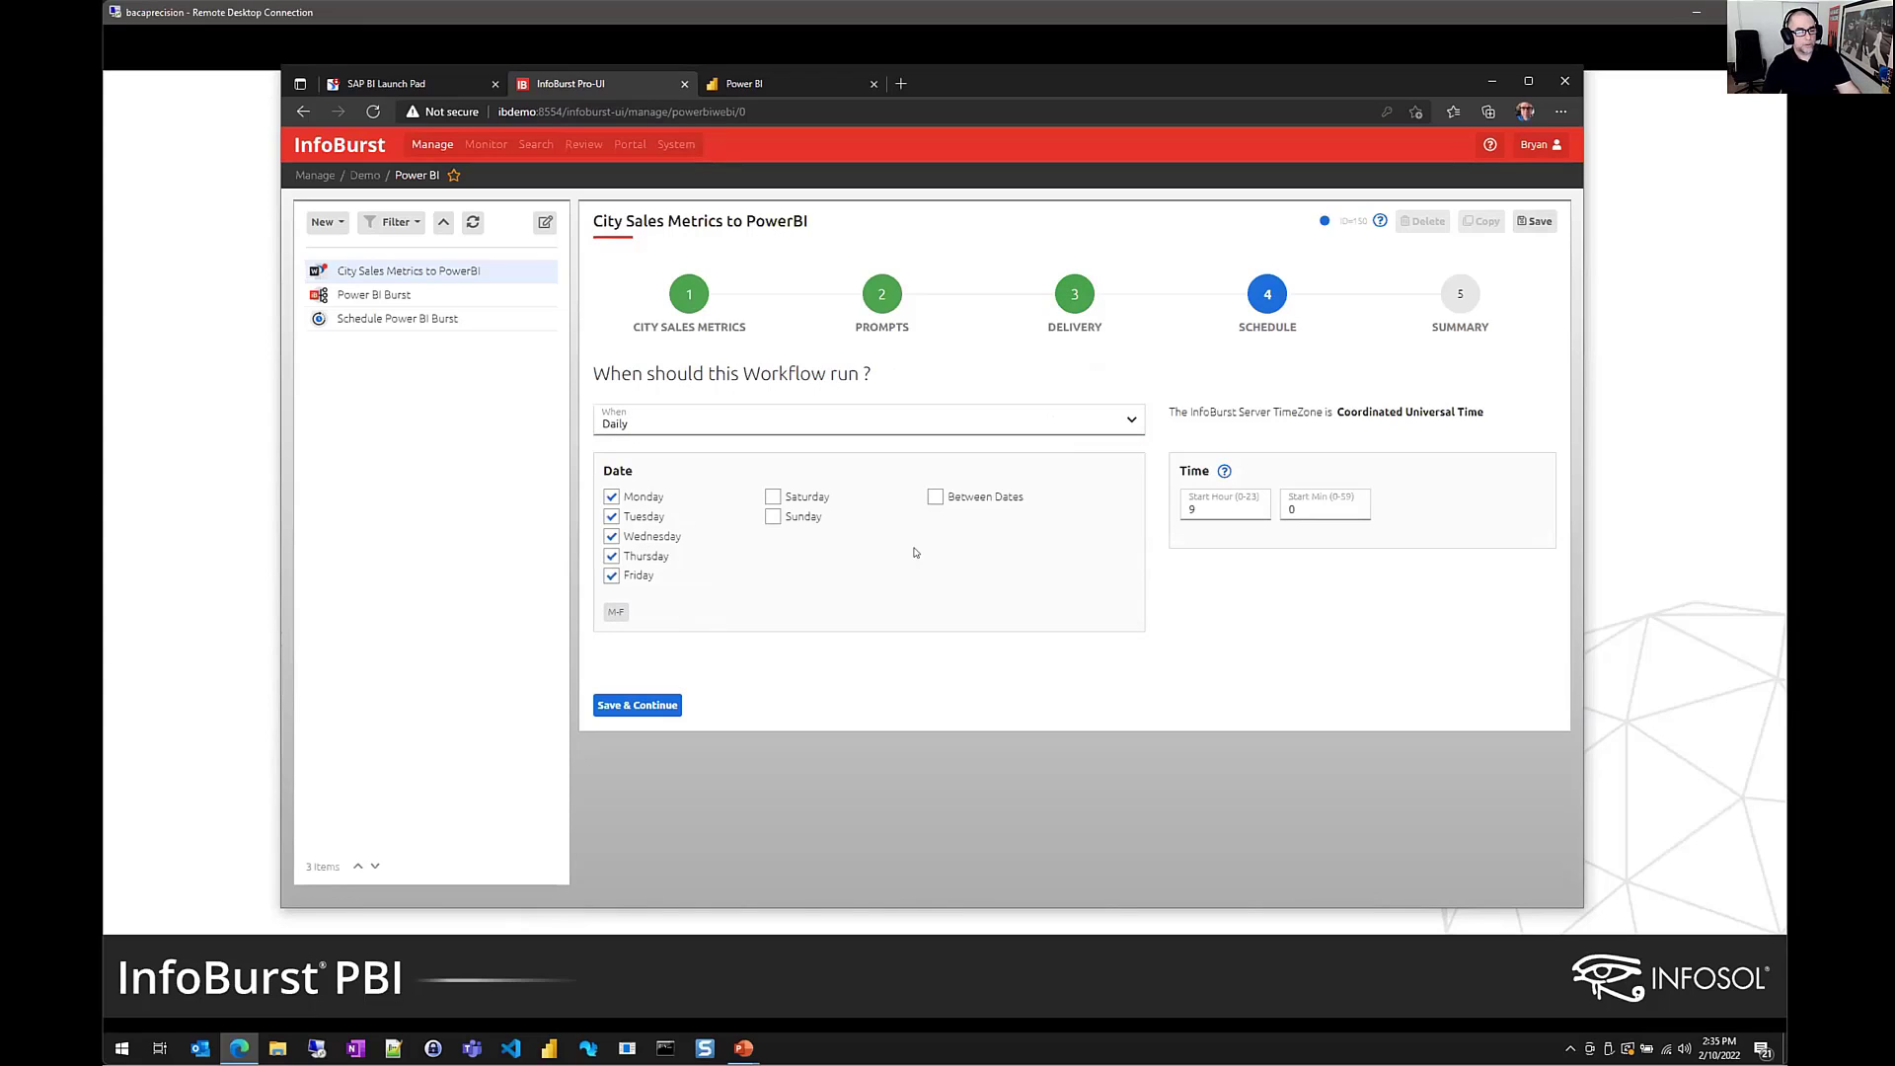
{"action": "key", "text": "Tab"}
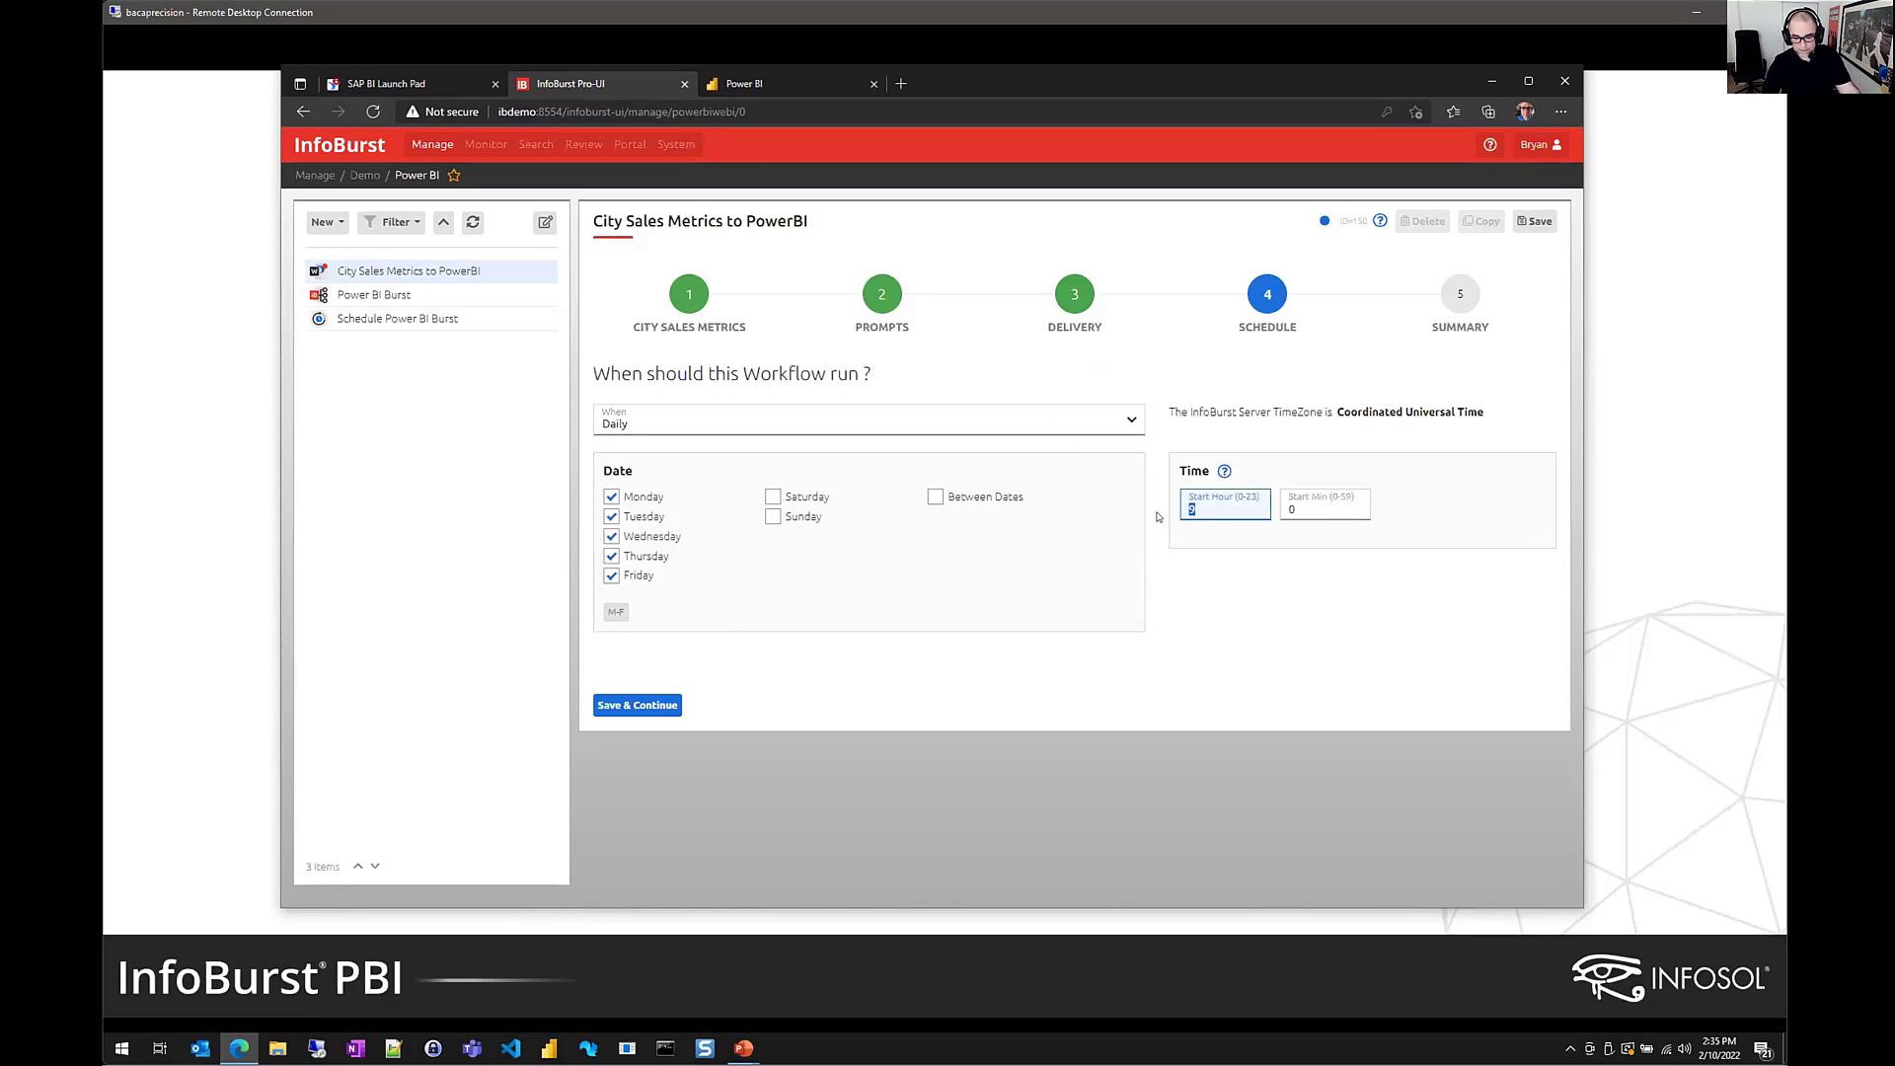
{"action": "type", "text": "6"}
{"action": "left_click", "coordinate": [628, 706]}
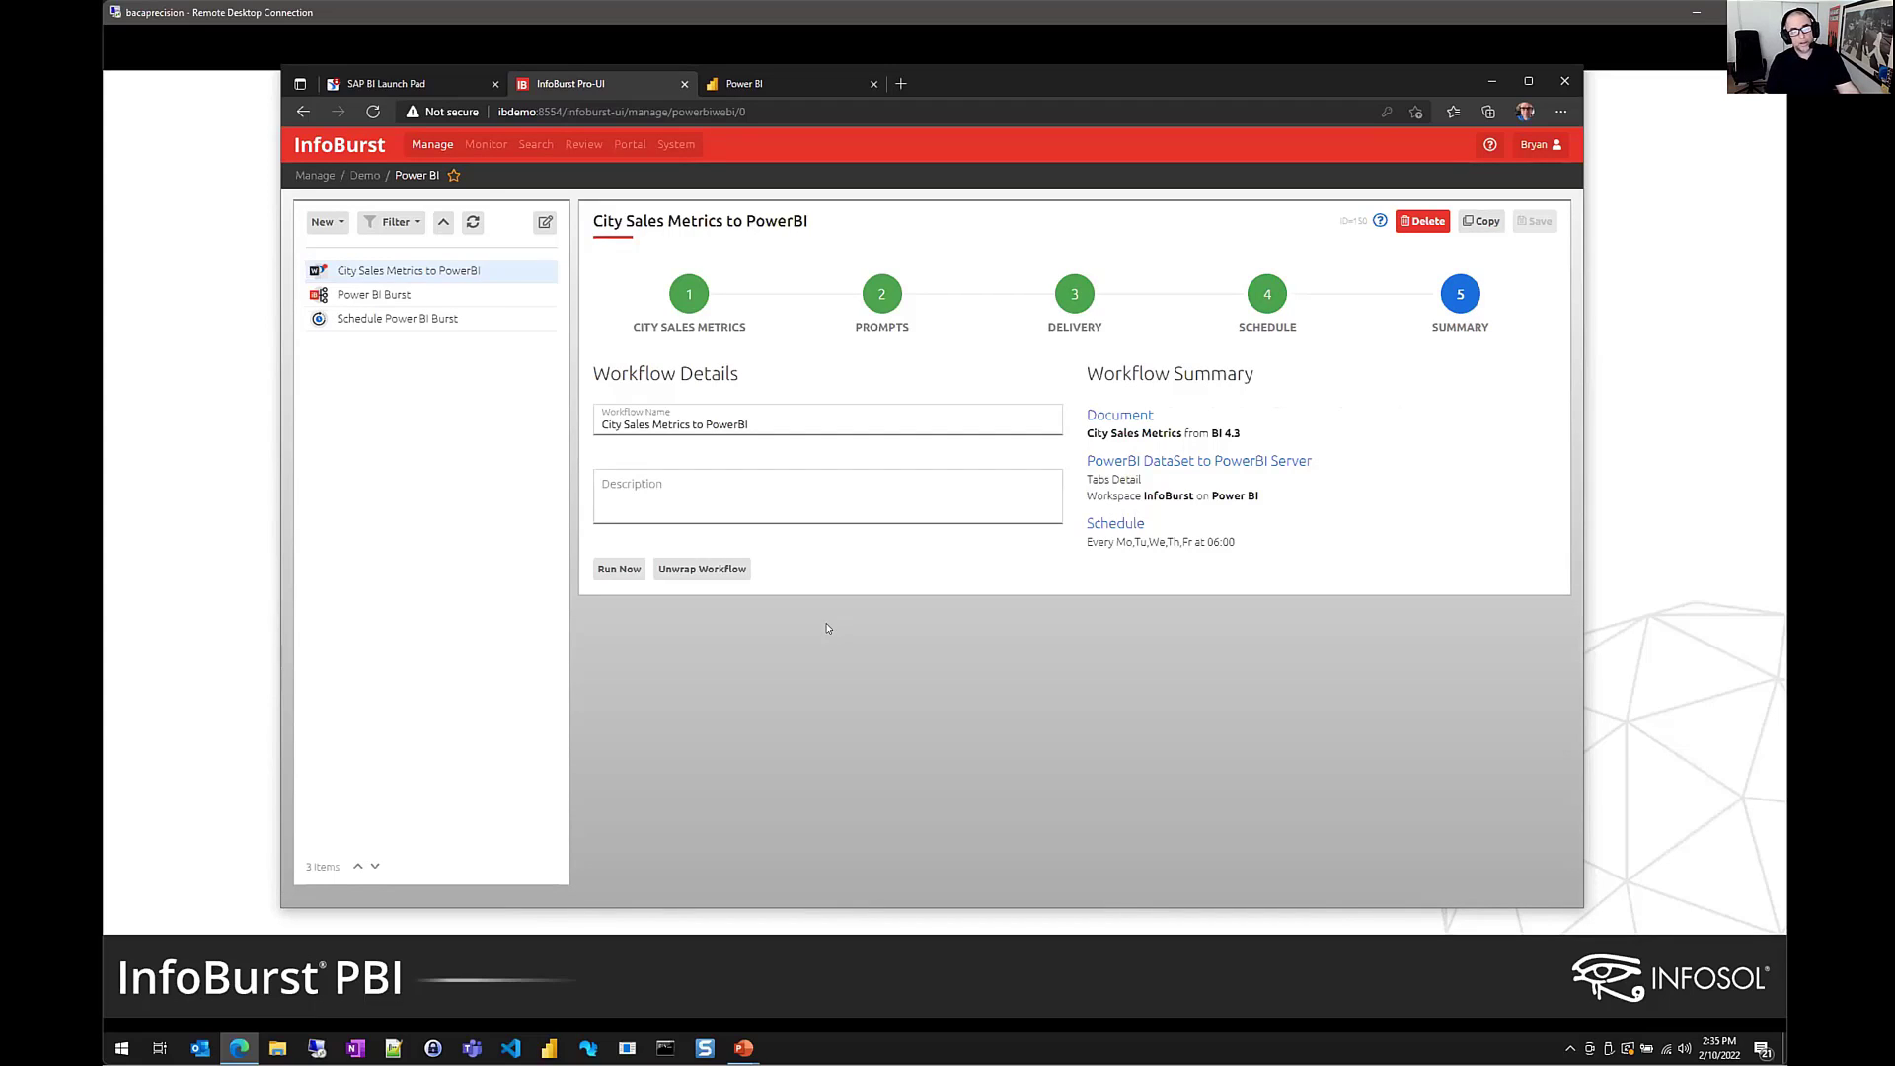
Run the City Sales Metrics to PowerBI workflow immediately and confirm the run
{"action": "left_click", "coordinate": [618, 572]}
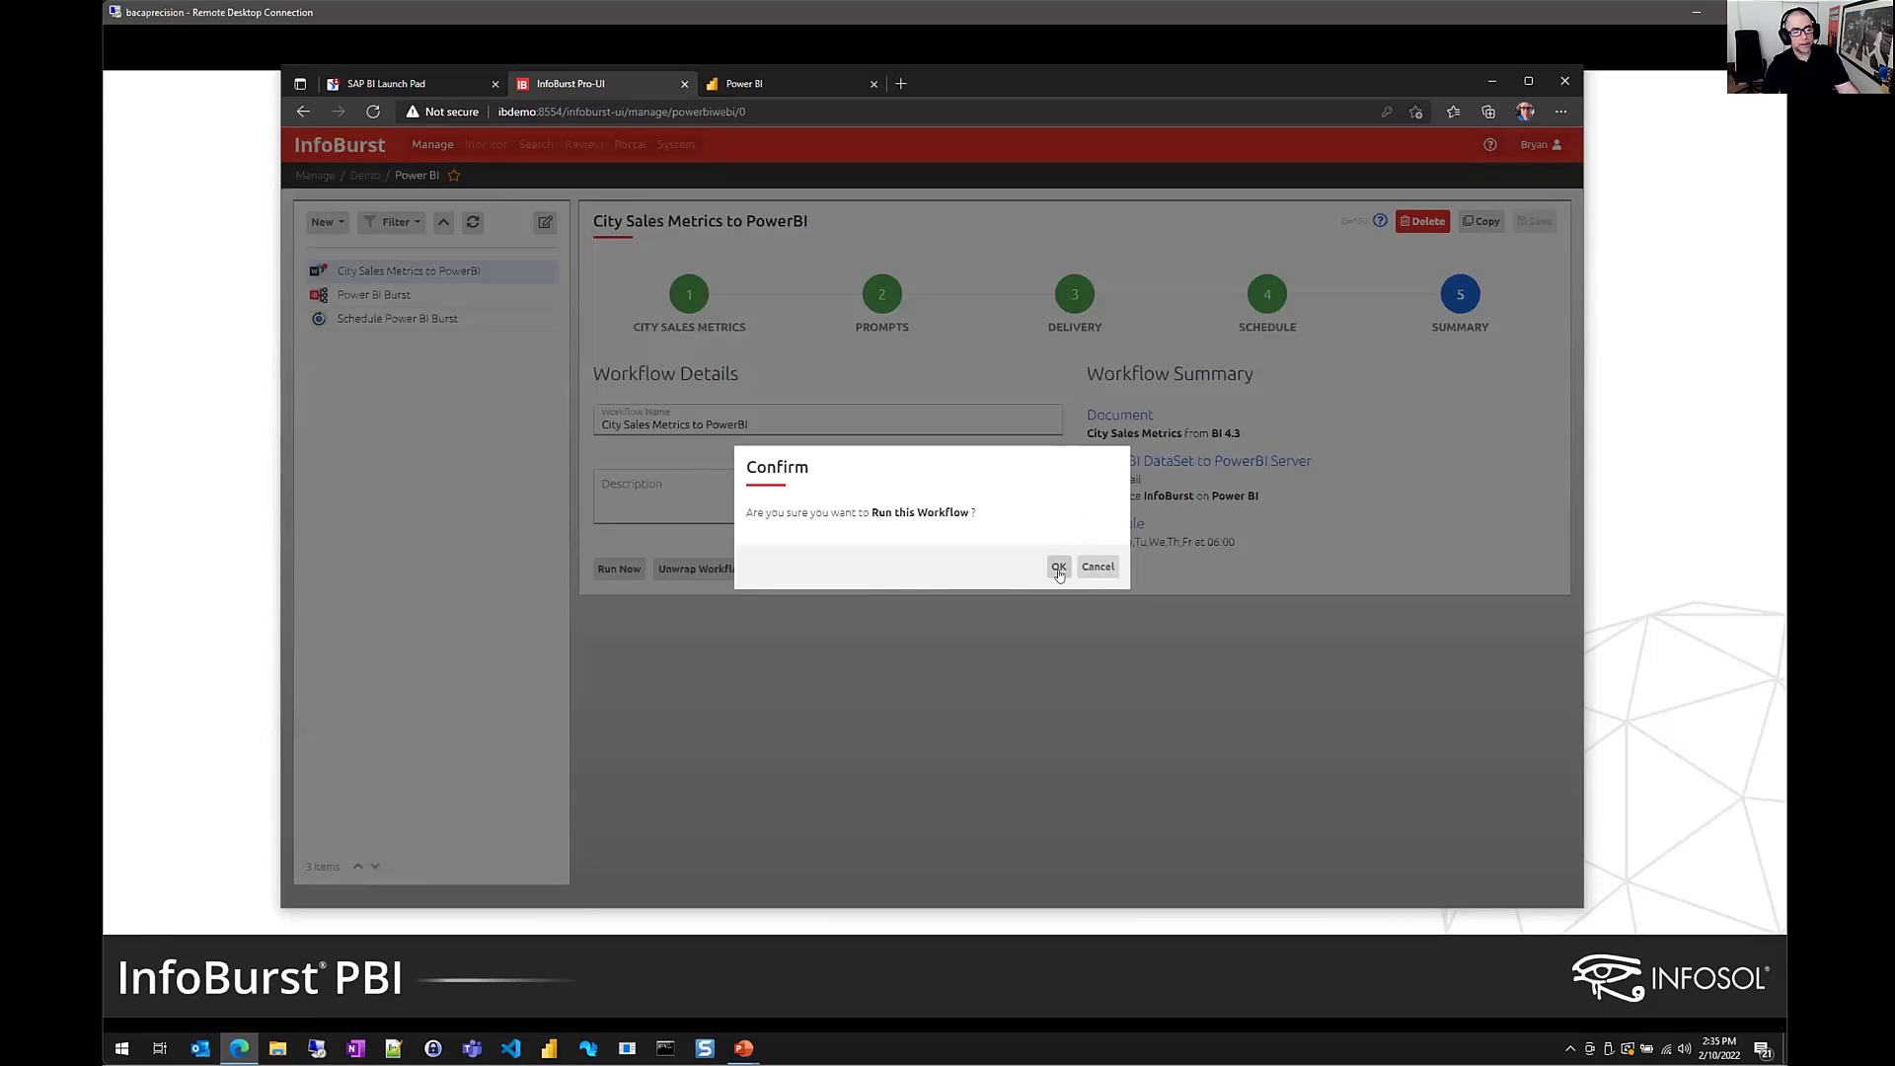
{"action": "left_click", "coordinate": [1059, 568]}
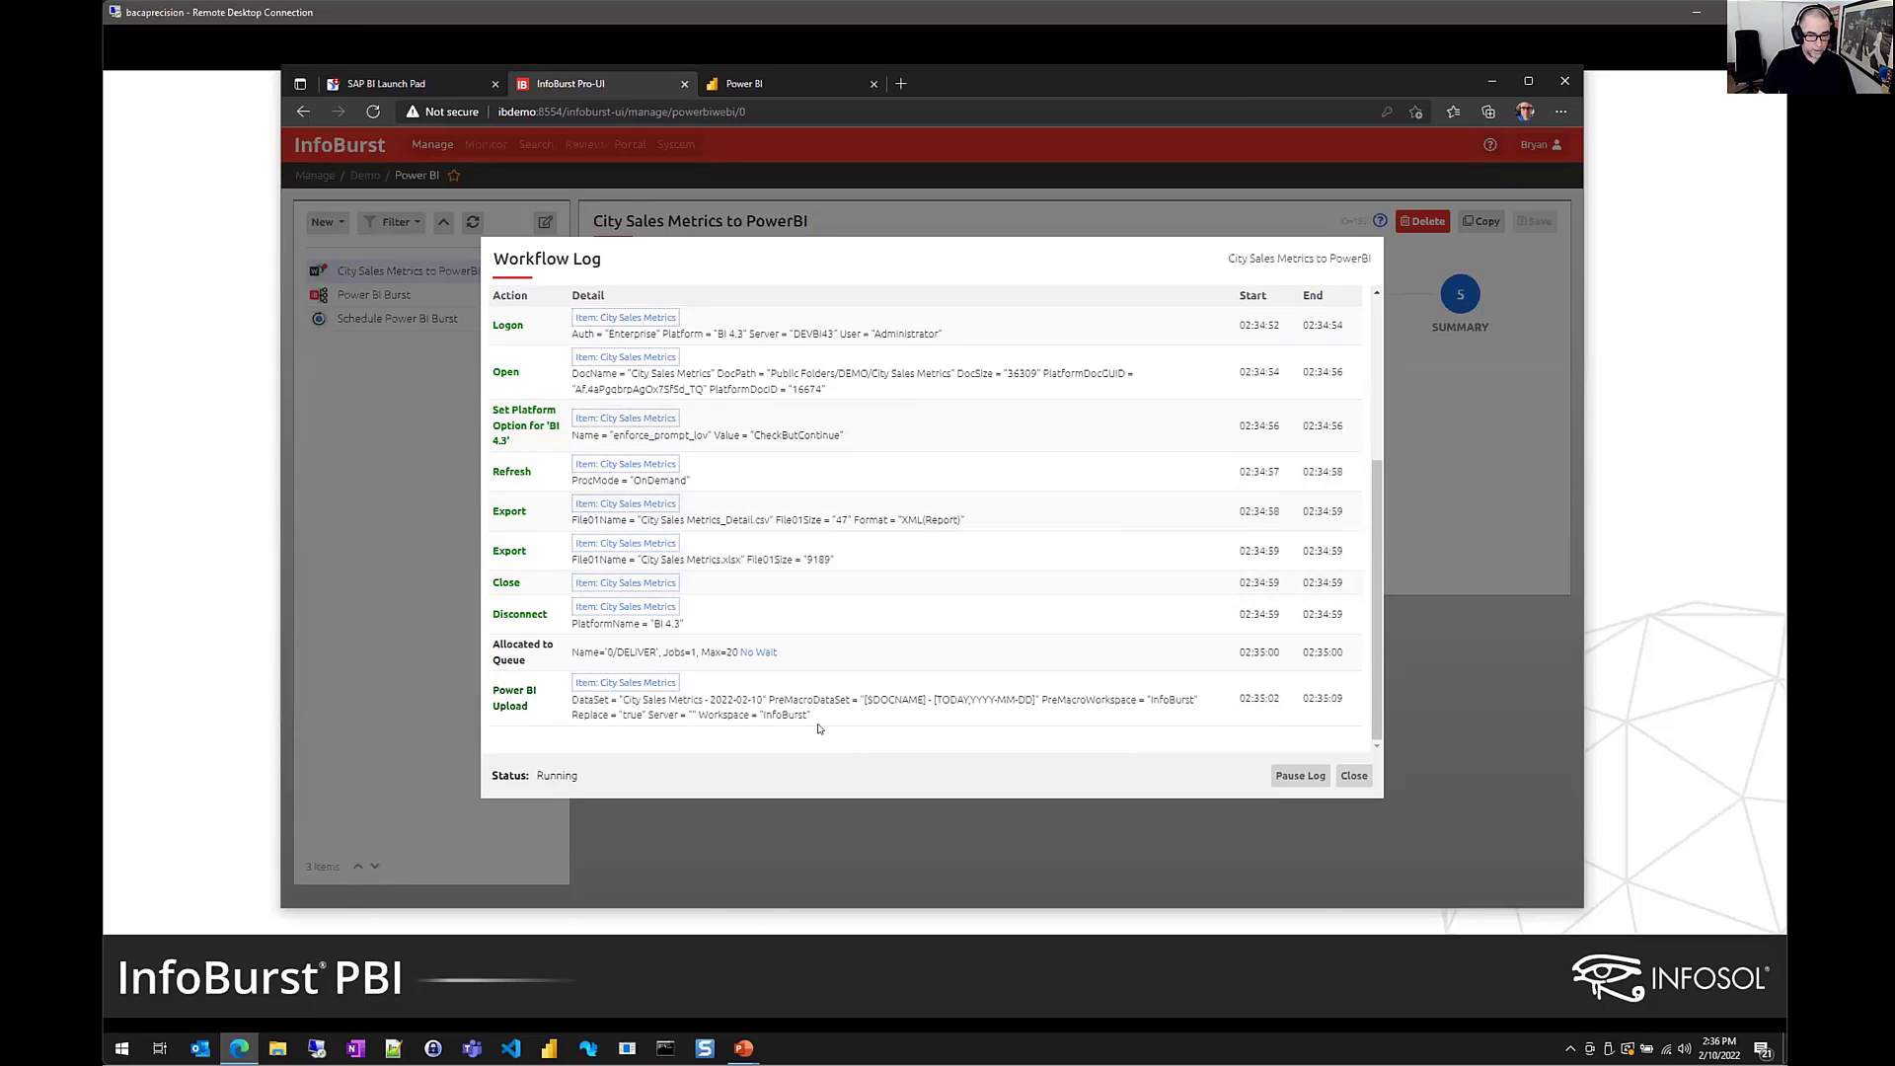
In Power BI, reload and sort datasets by latest refresh, then create a report from City Sales Metrics - 2022-02-10
{"action": "left_click", "coordinate": [798, 83]}
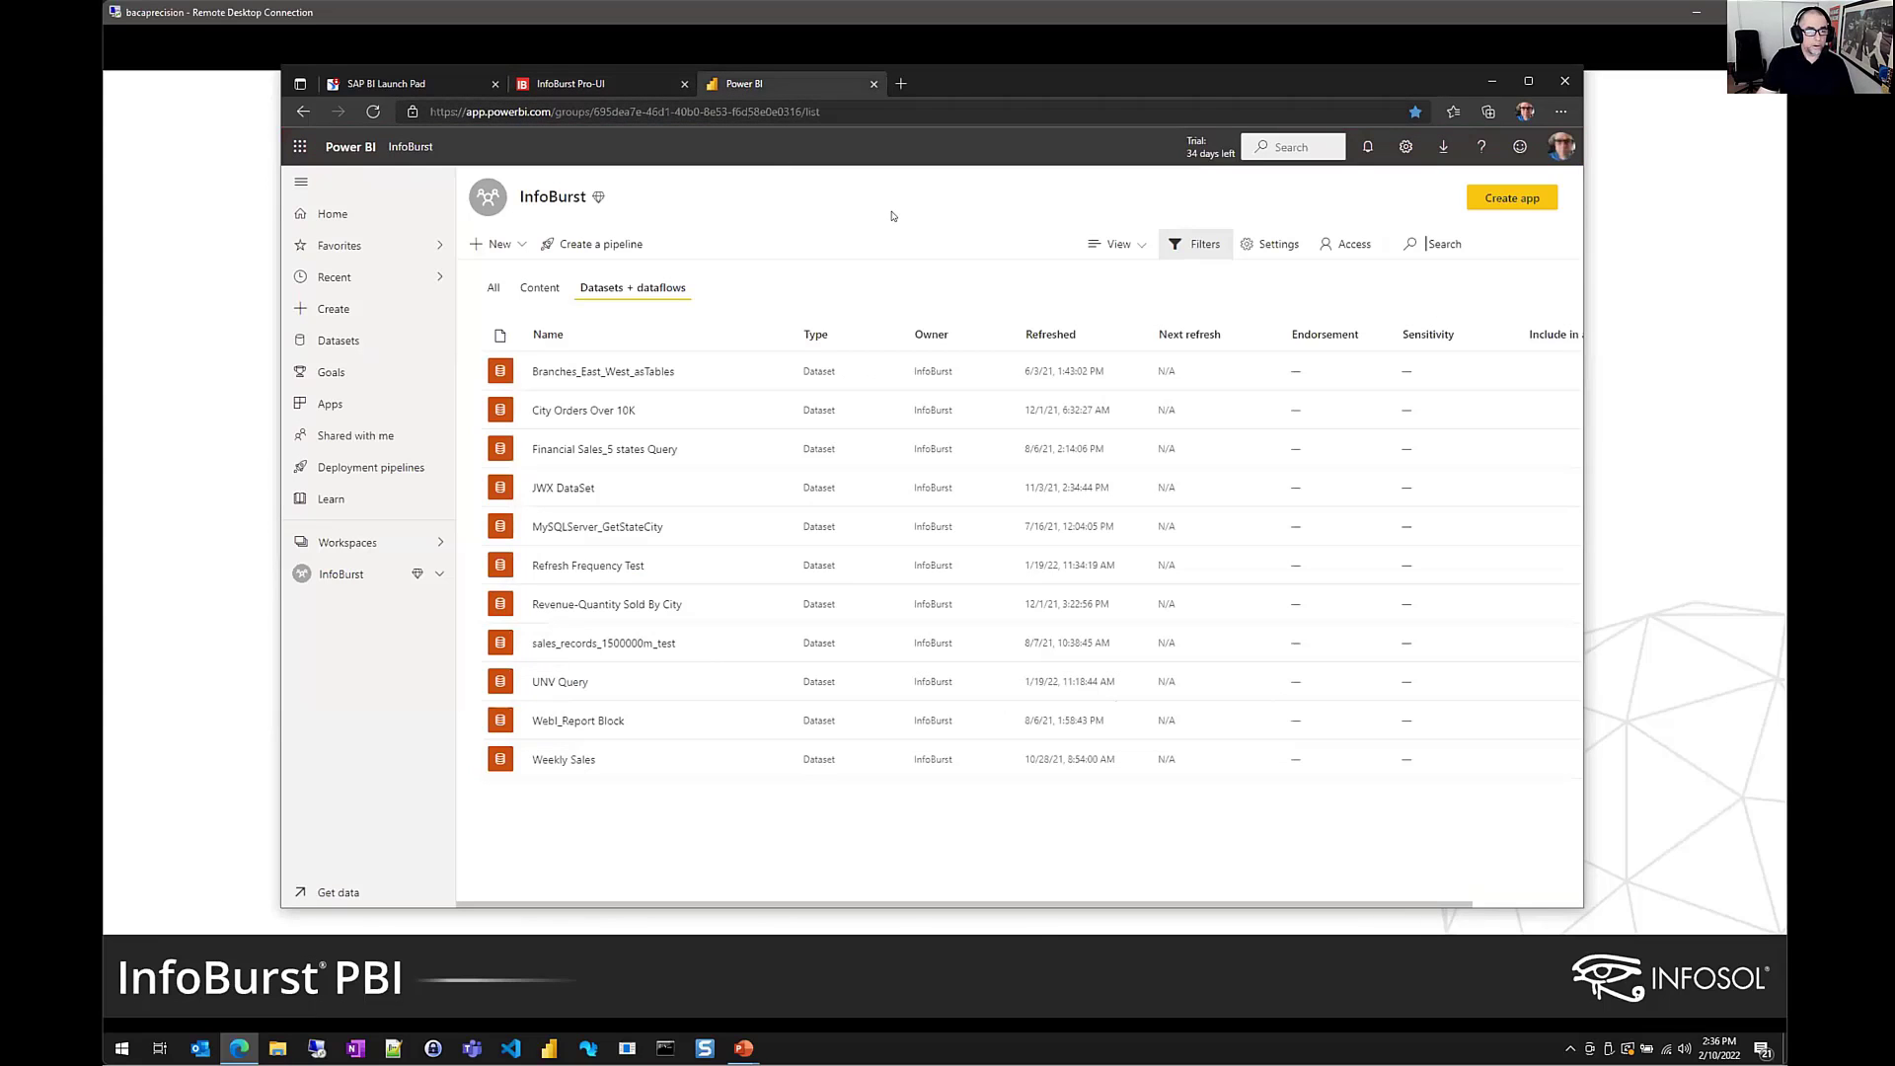
{"action": "left_click", "coordinate": [373, 112]}
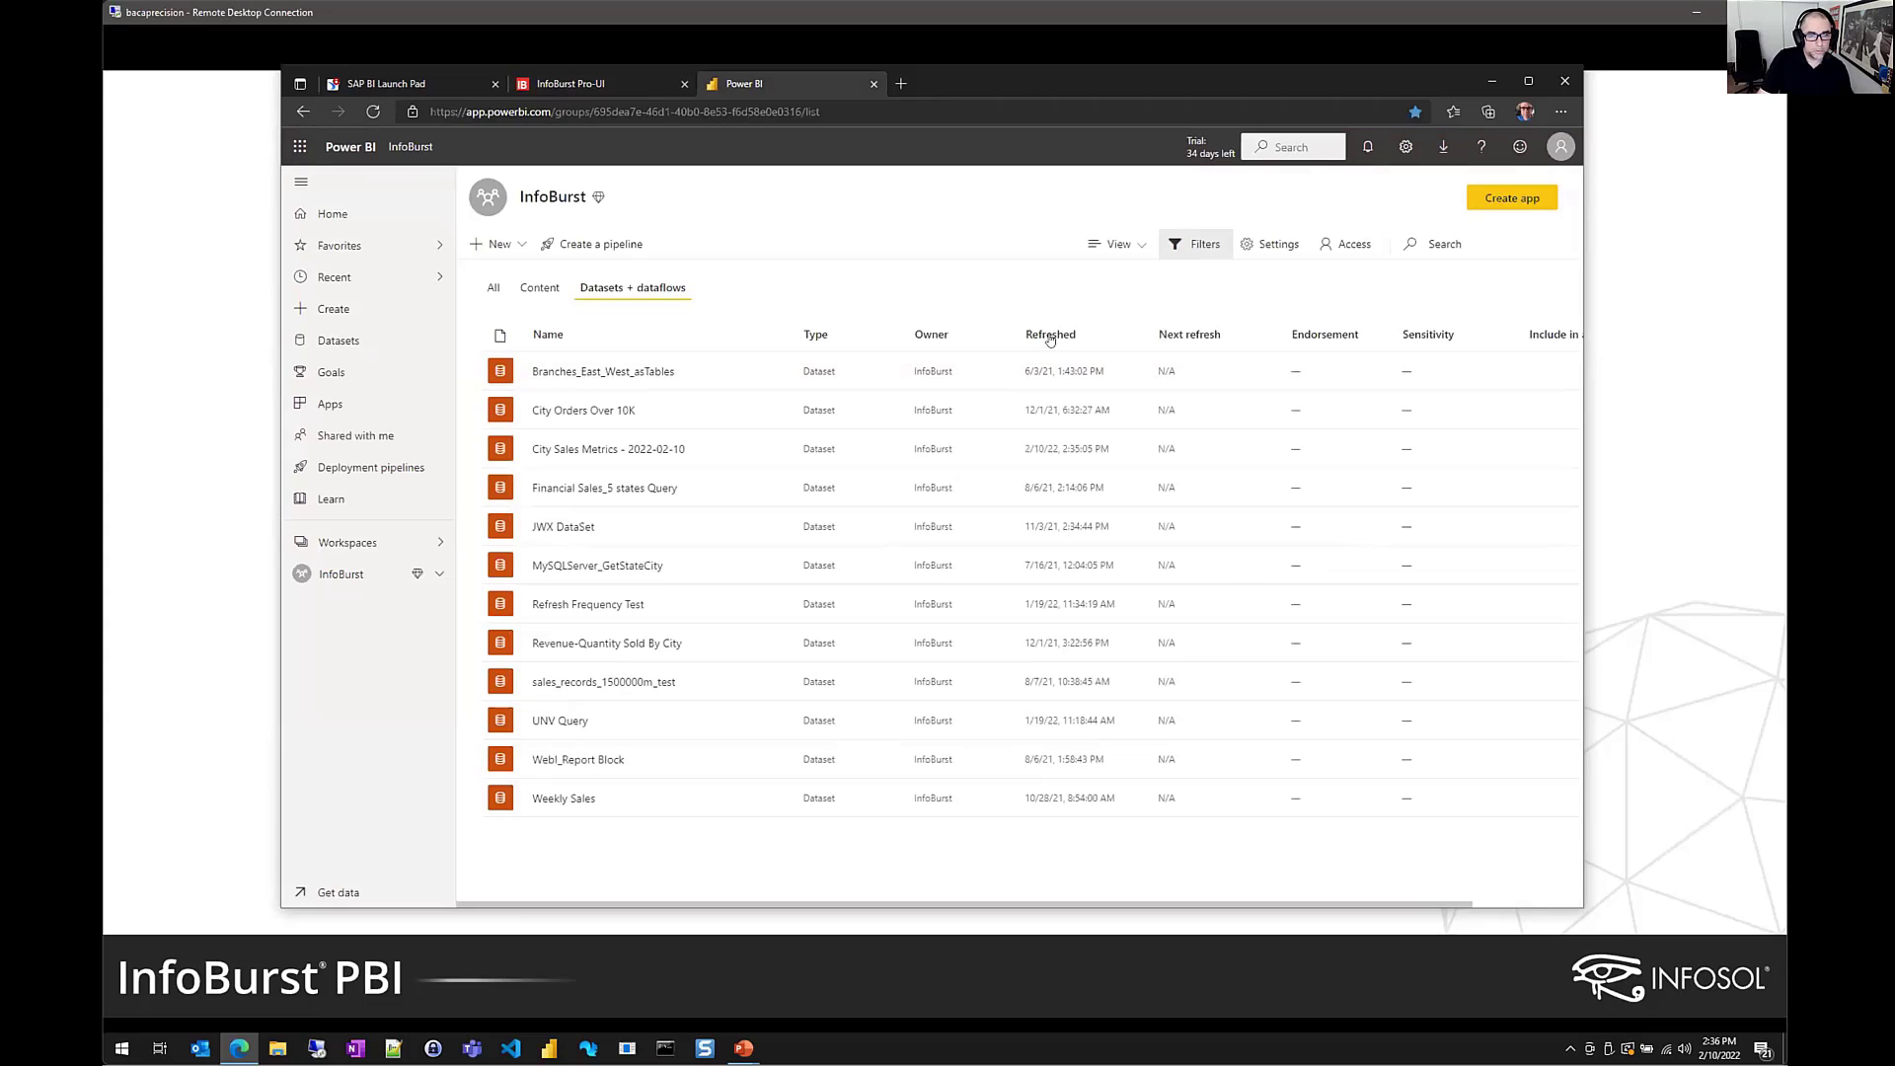
{"action": "left_click", "coordinate": [1050, 335]}
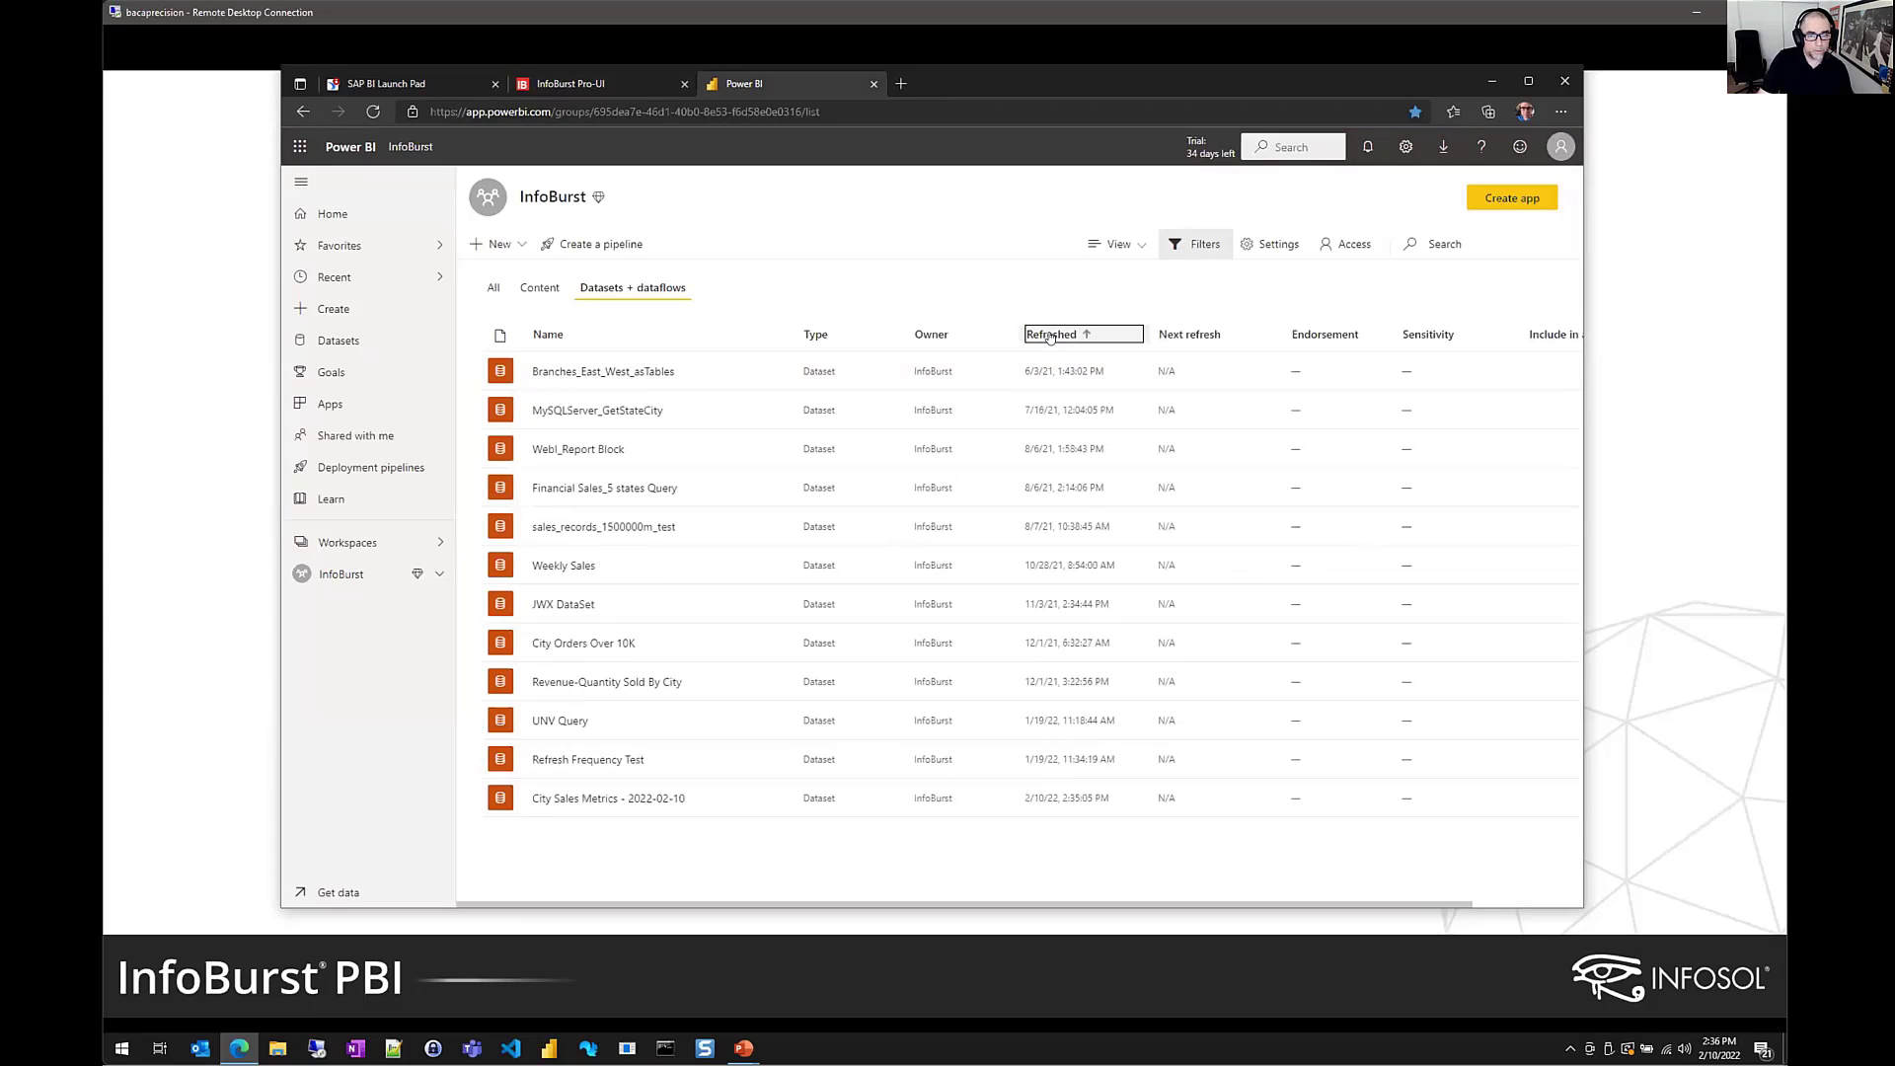
{"action": "left_click", "coordinate": [1050, 336]}
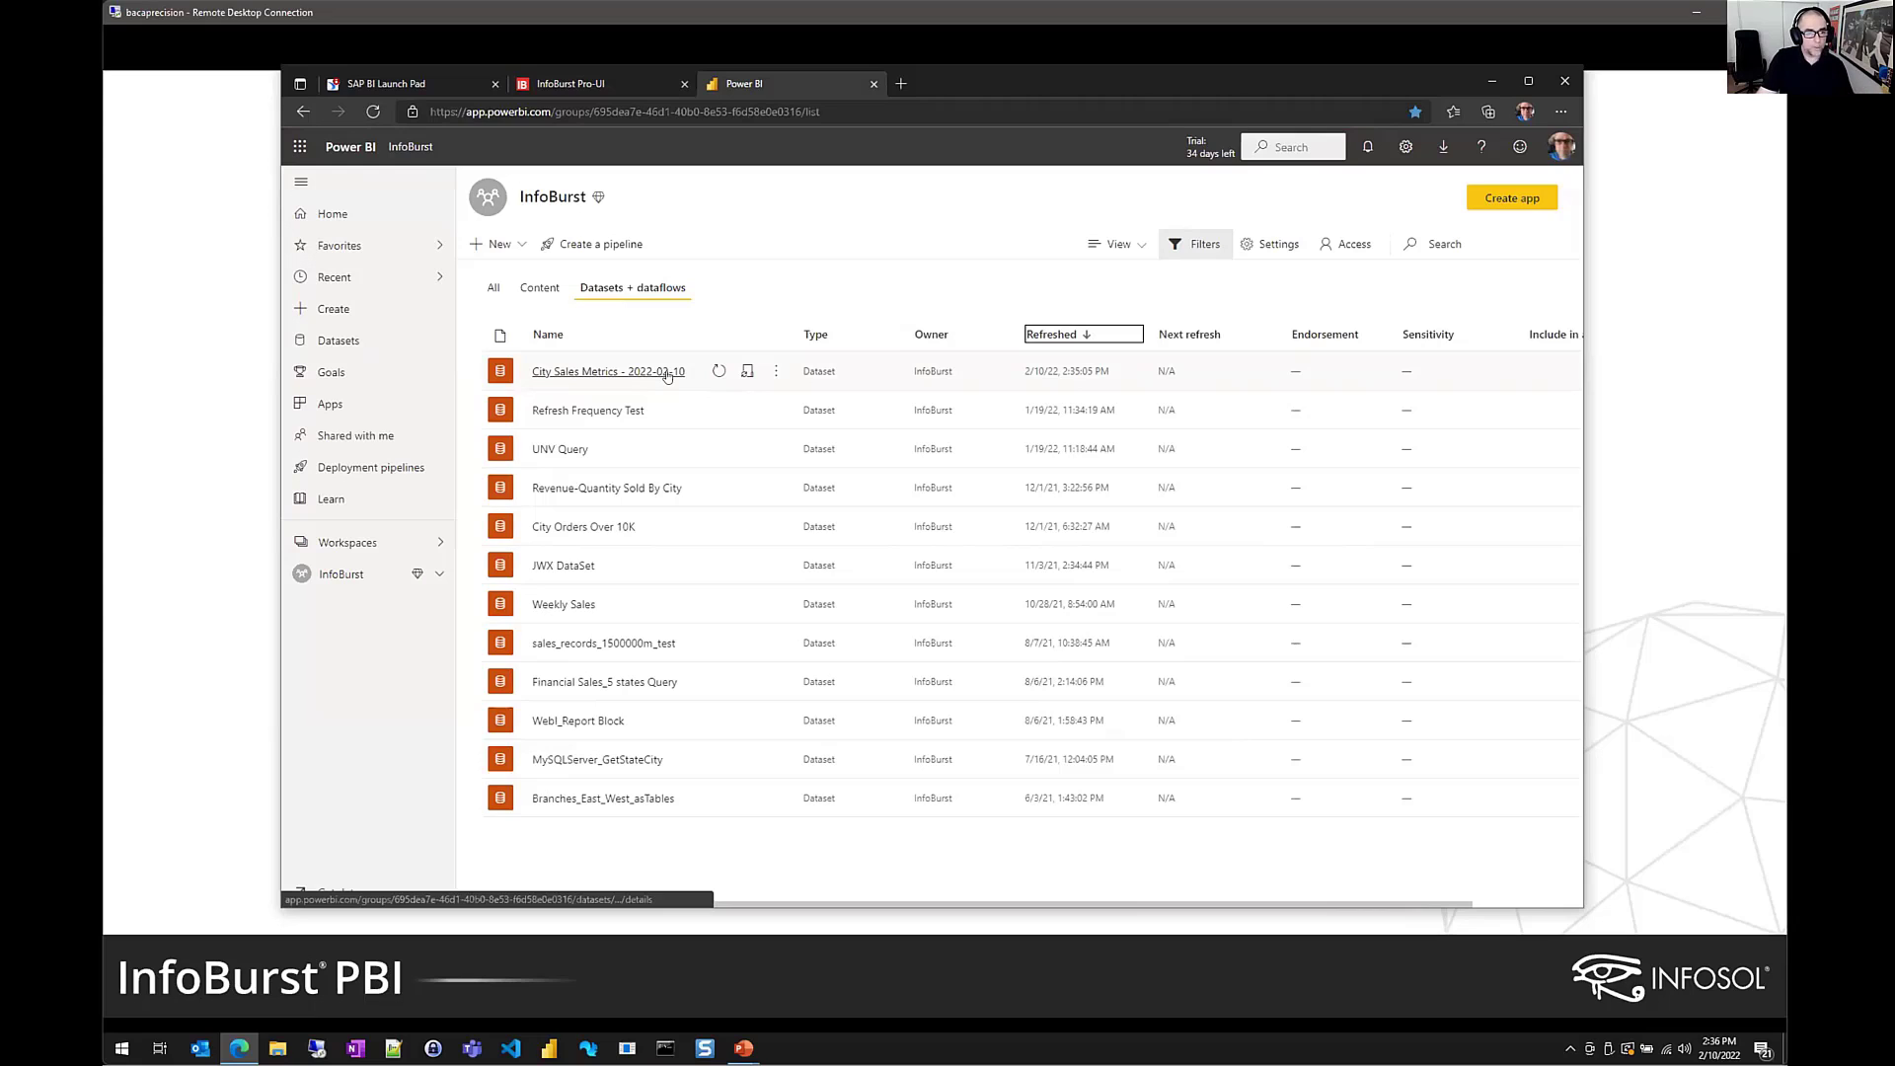
{"action": "left_click", "coordinate": [772, 373]}
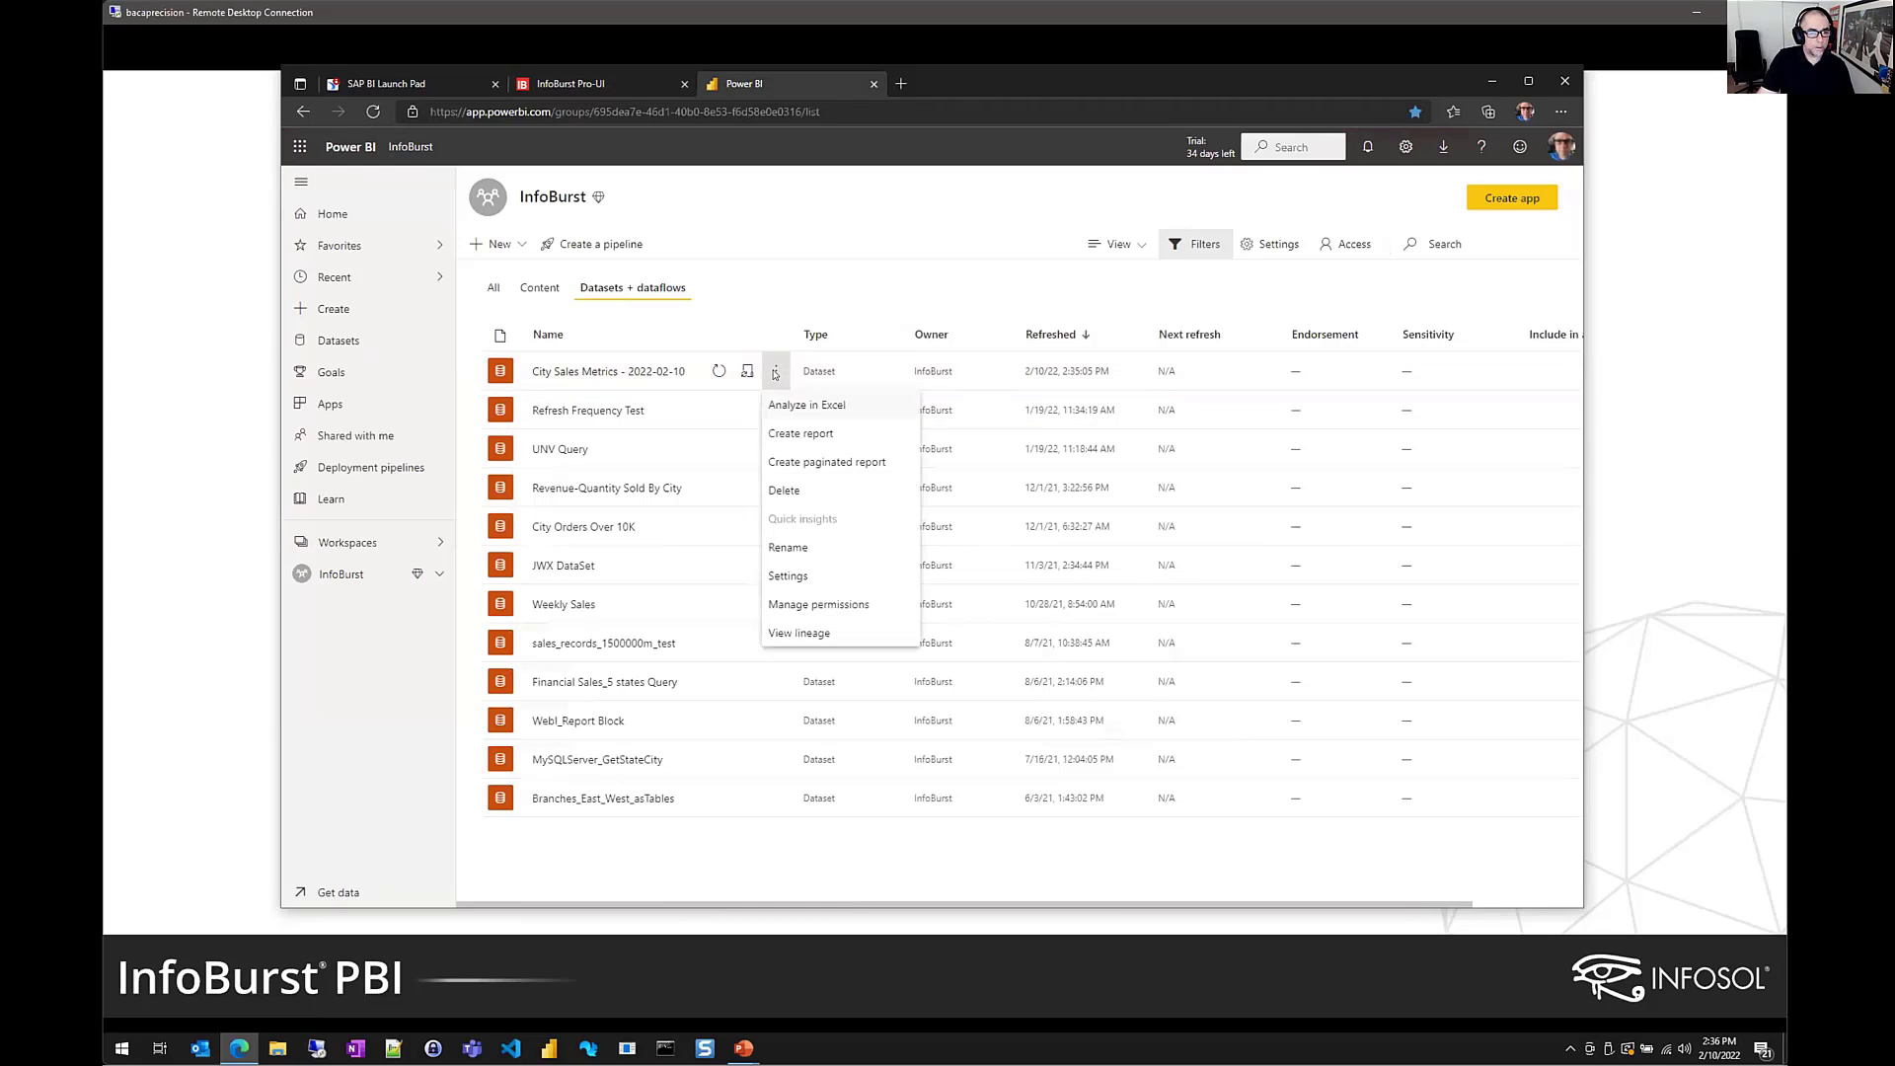
{"action": "left_click", "coordinate": [779, 434]}
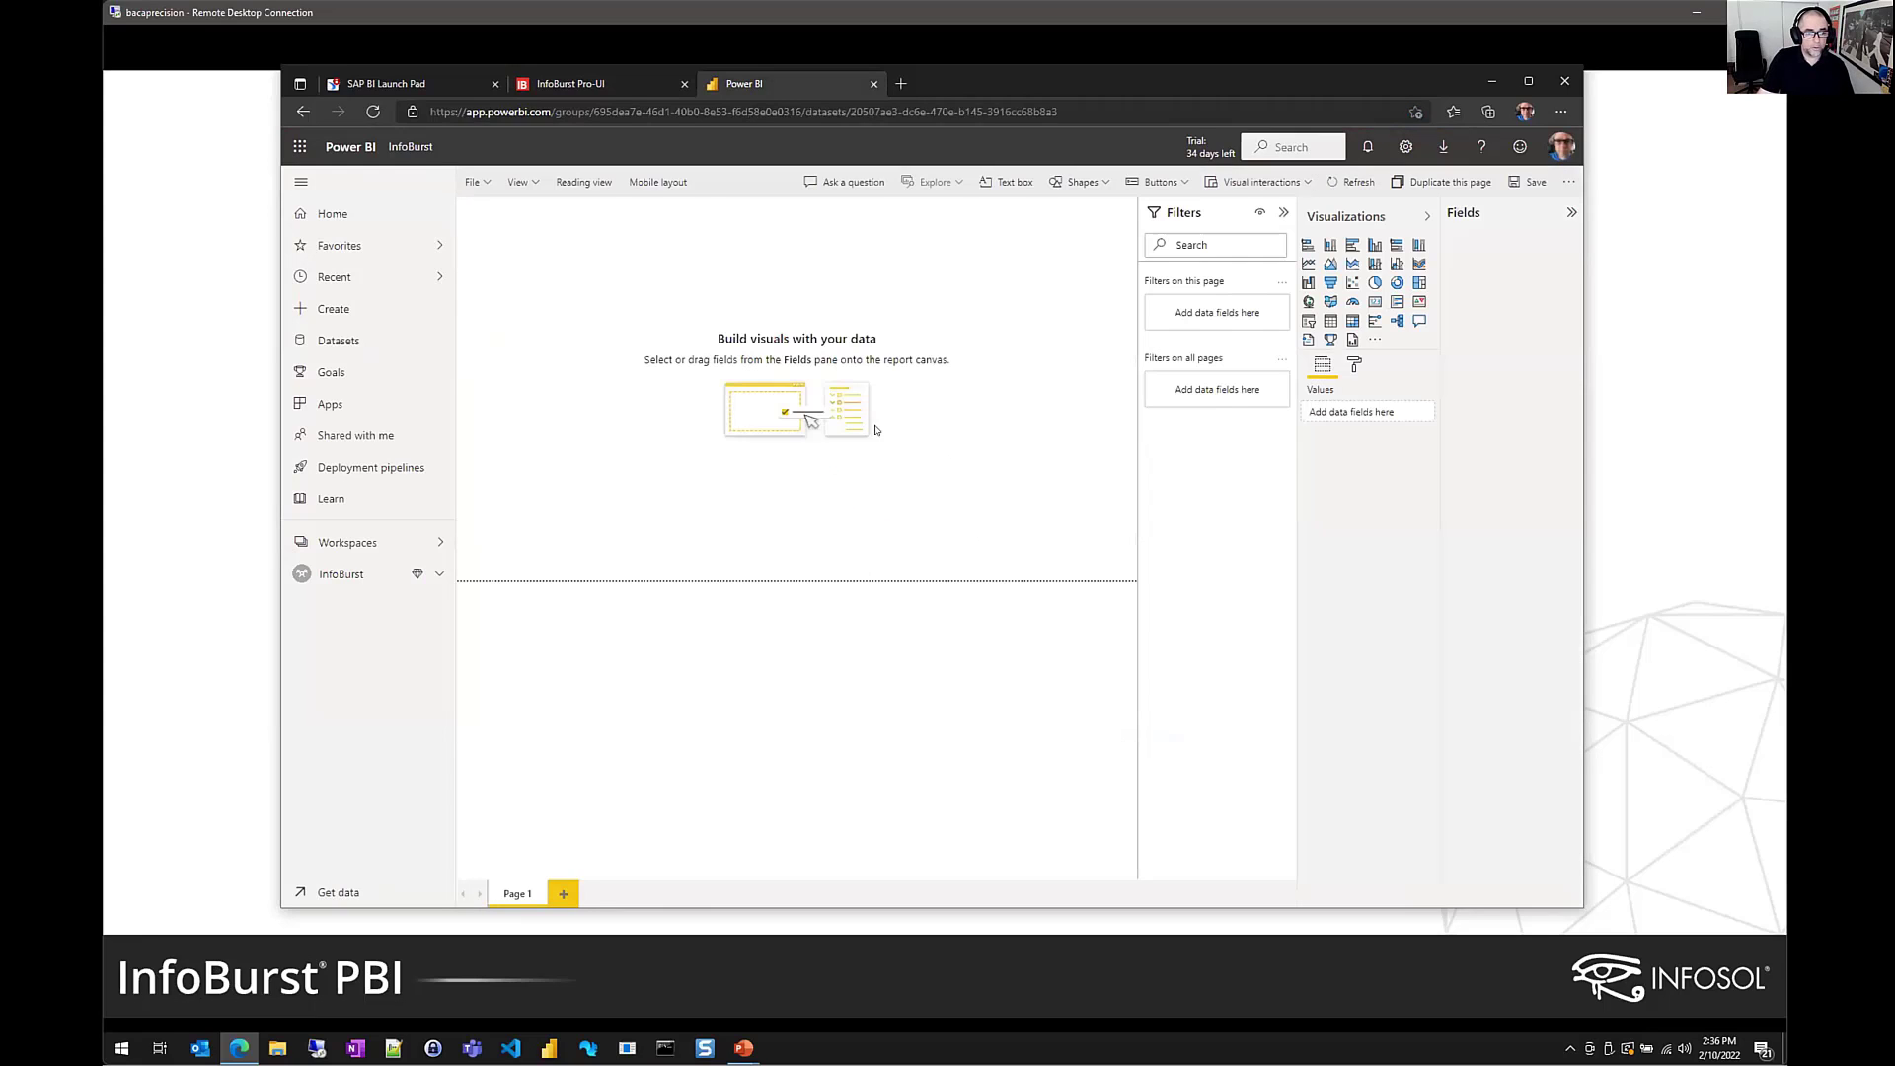
On the first page, add a City map sized by Sales revenue and enlarge it
{"action": "left_click", "coordinate": [1450, 272]}
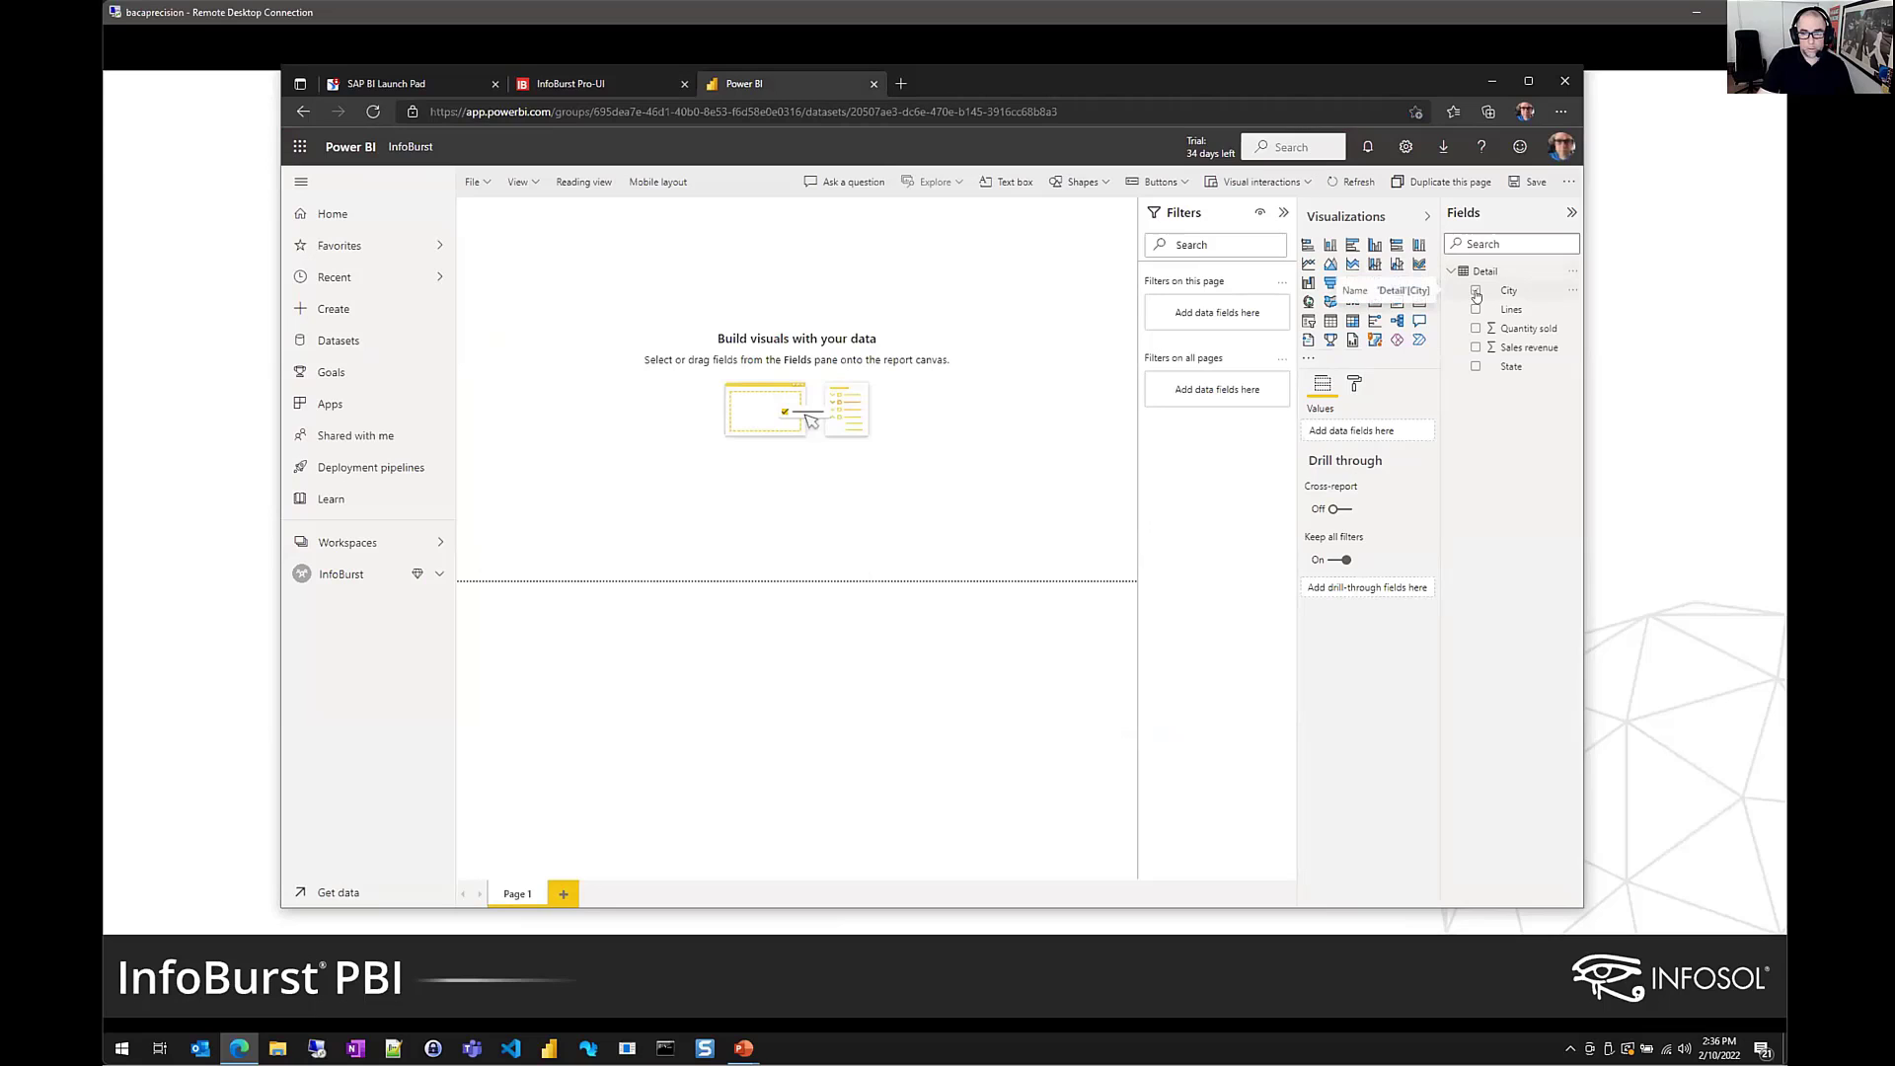
{"action": "left_click", "coordinate": [1473, 291]}
{"action": "left_click", "coordinate": [1474, 348]}
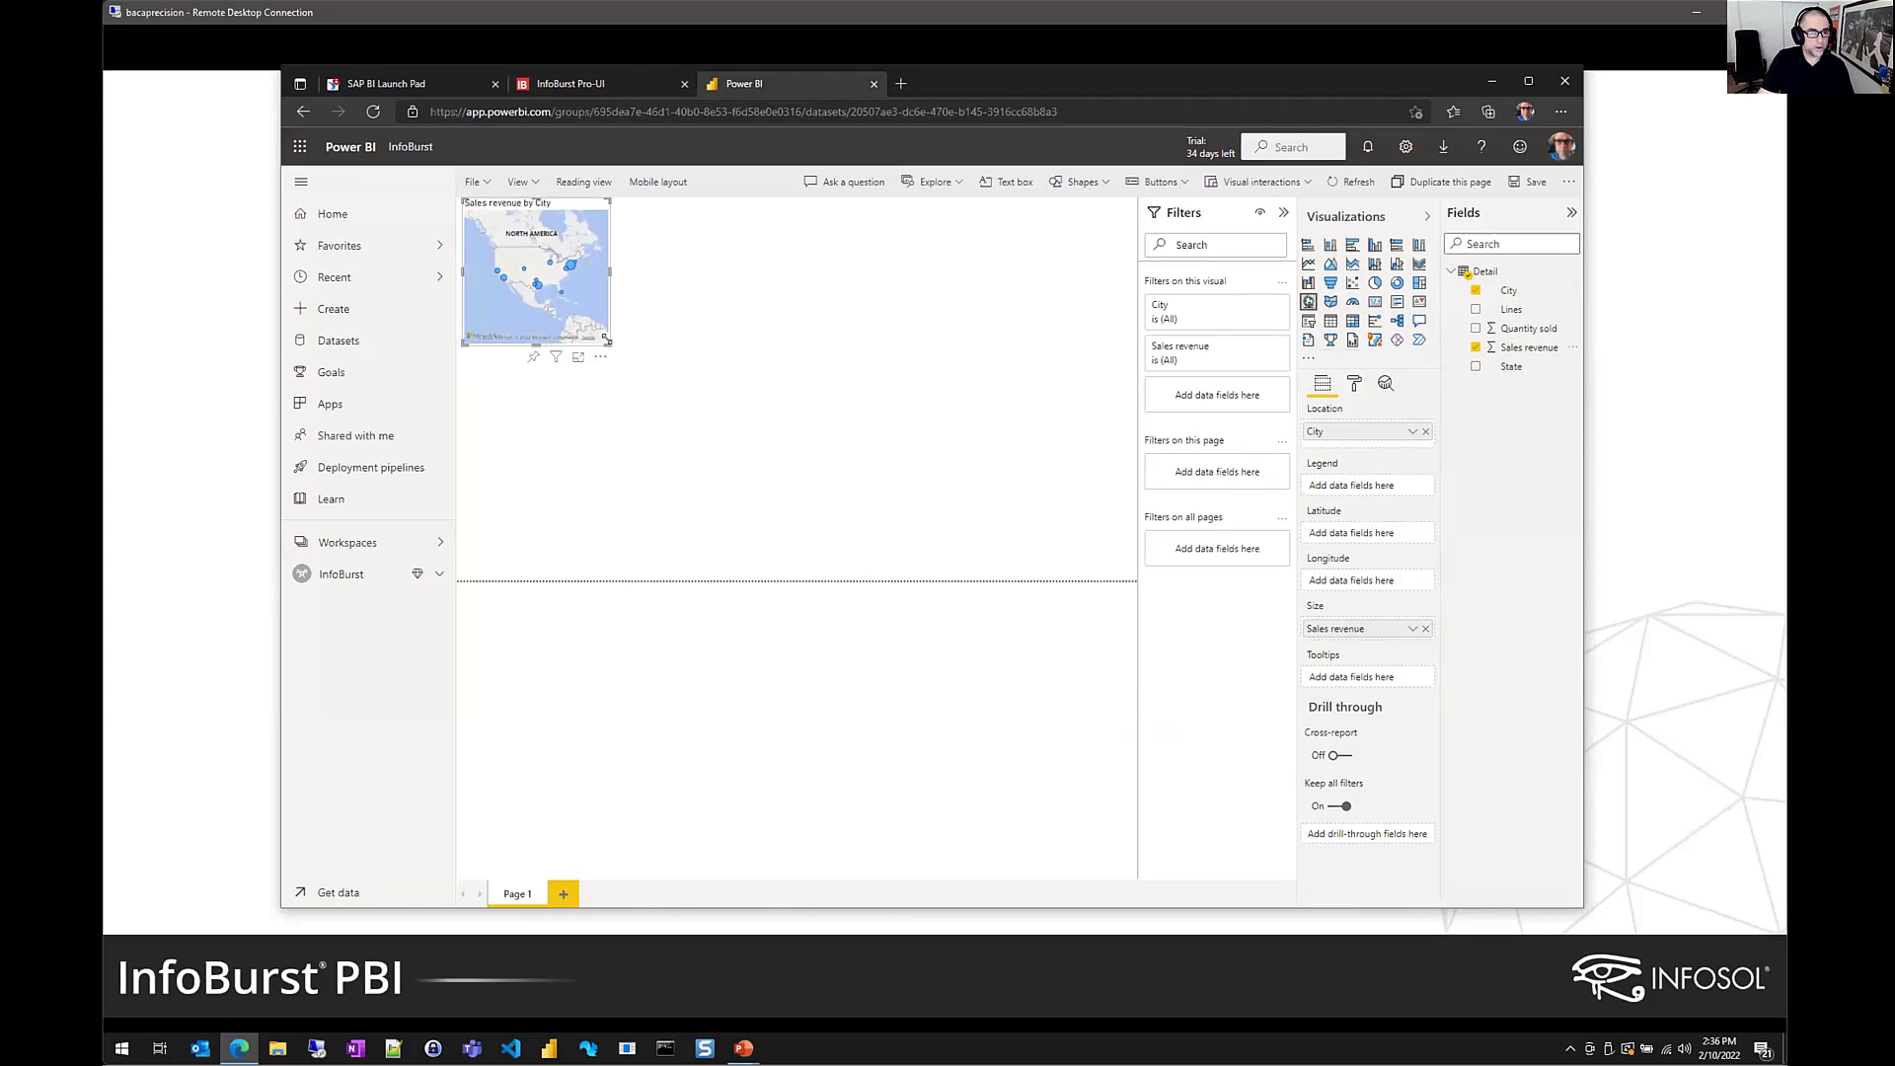
{"action": "left_click_drag", "start_coordinate": [605, 350], "coordinate": [1086, 555]}
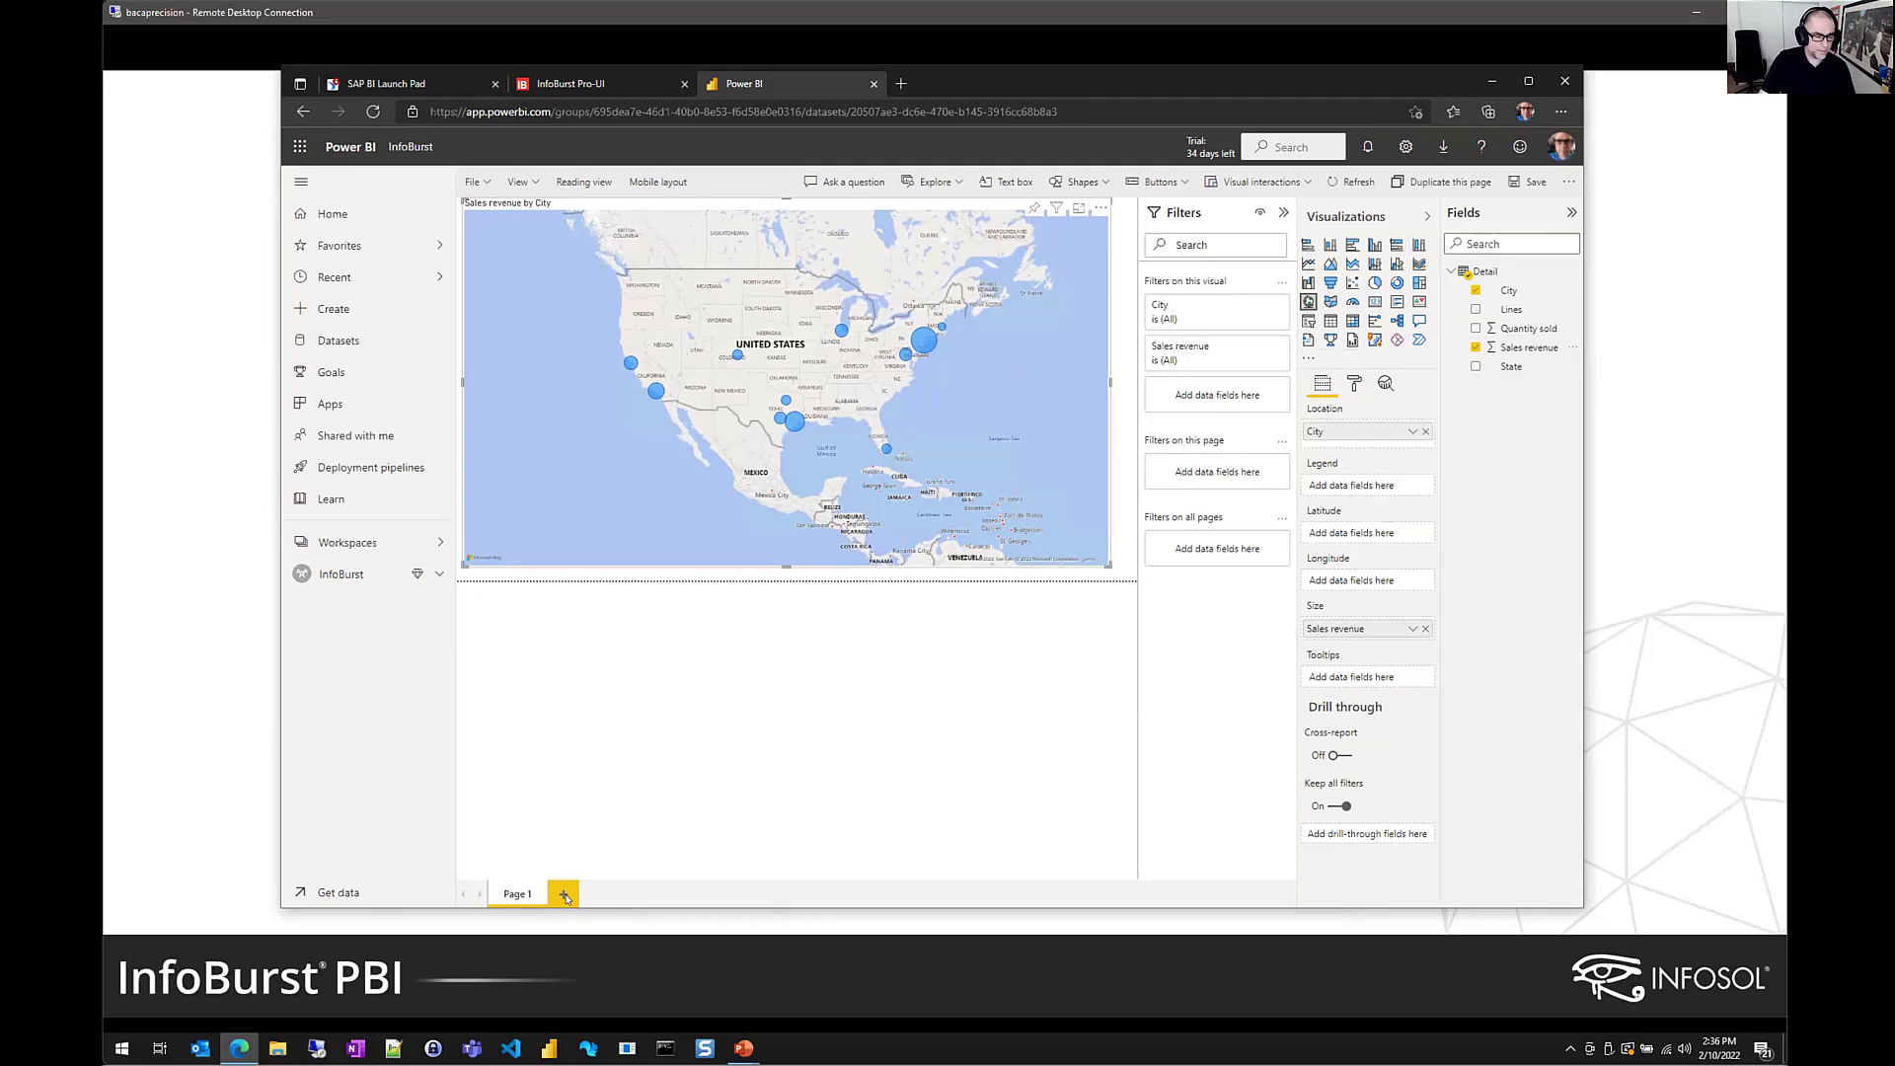
On a new Page 2, build an enlarged table of Lines, Quantity sold and Sales revenue
{"action": "left_click", "coordinate": [565, 895]}
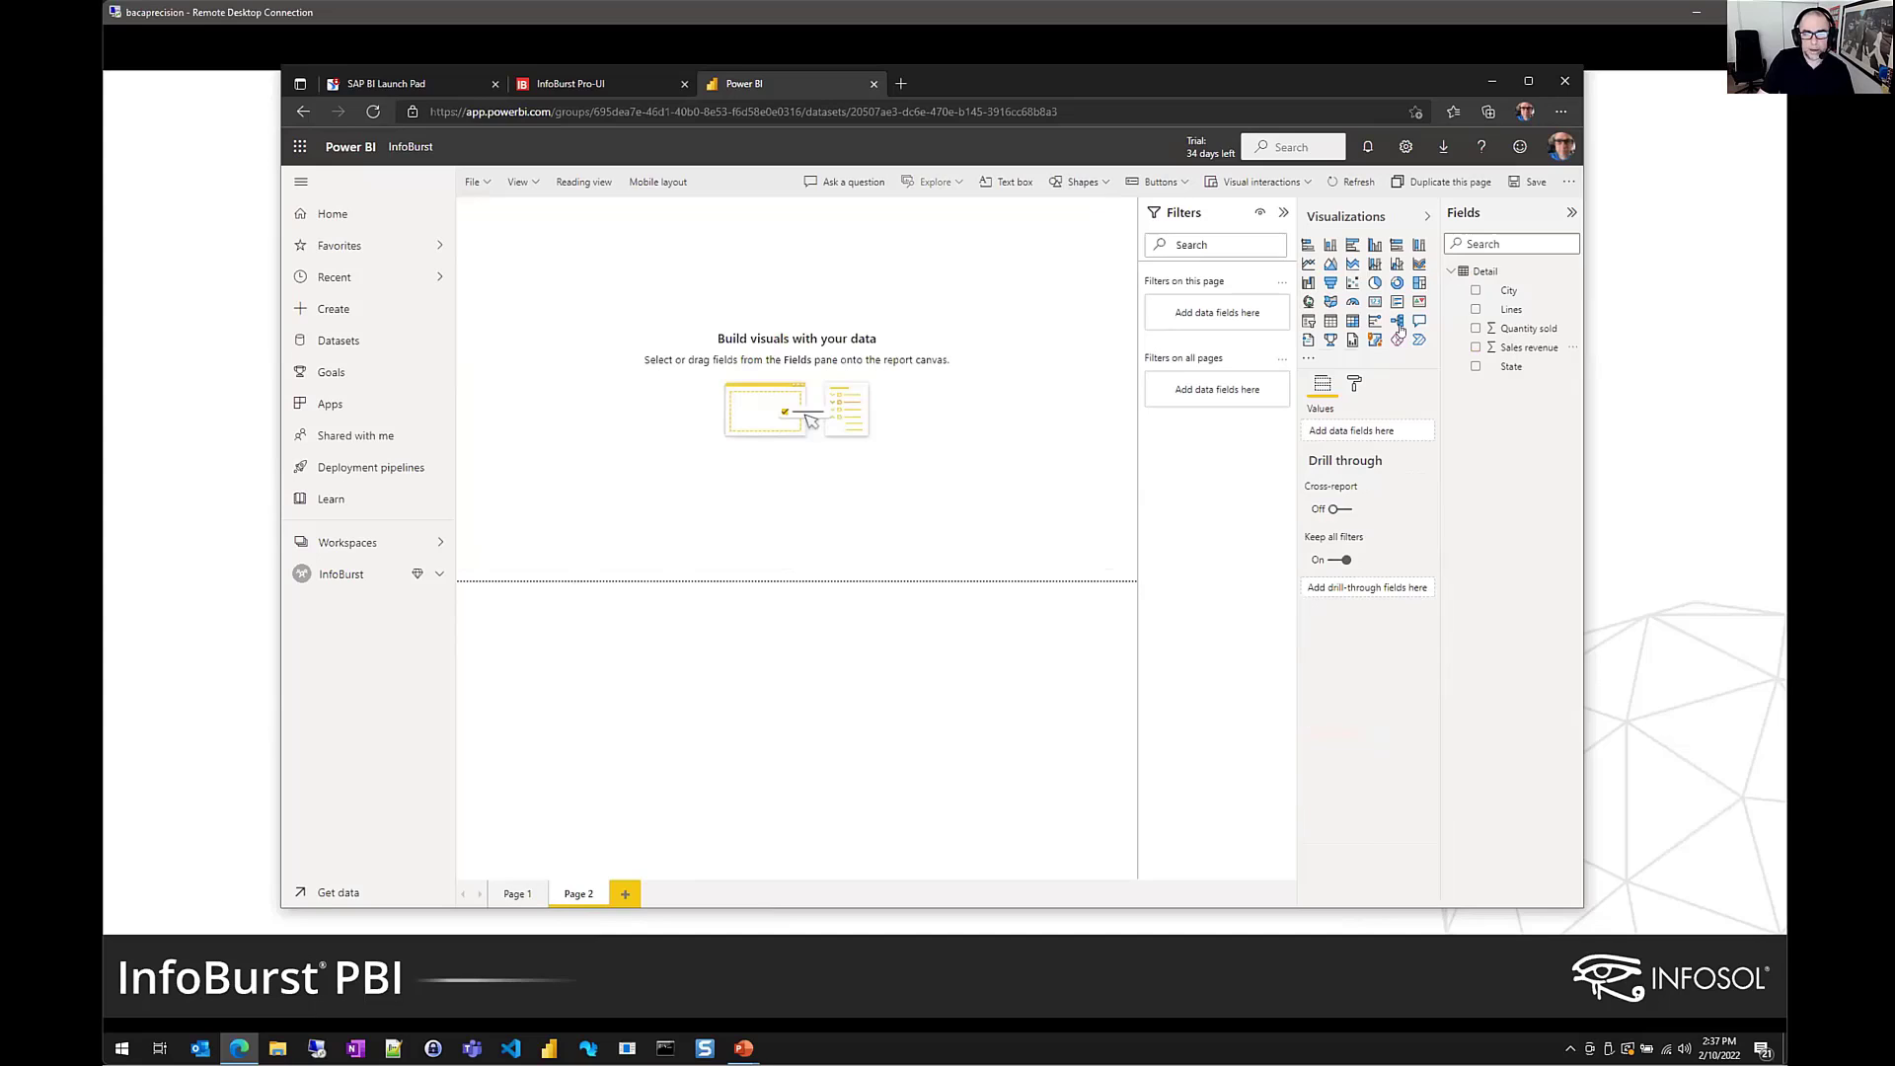
{"action": "left_click", "coordinate": [1476, 291]}
{"action": "left_click", "coordinate": [1475, 310]}
{"action": "left_click", "coordinate": [1476, 329]}
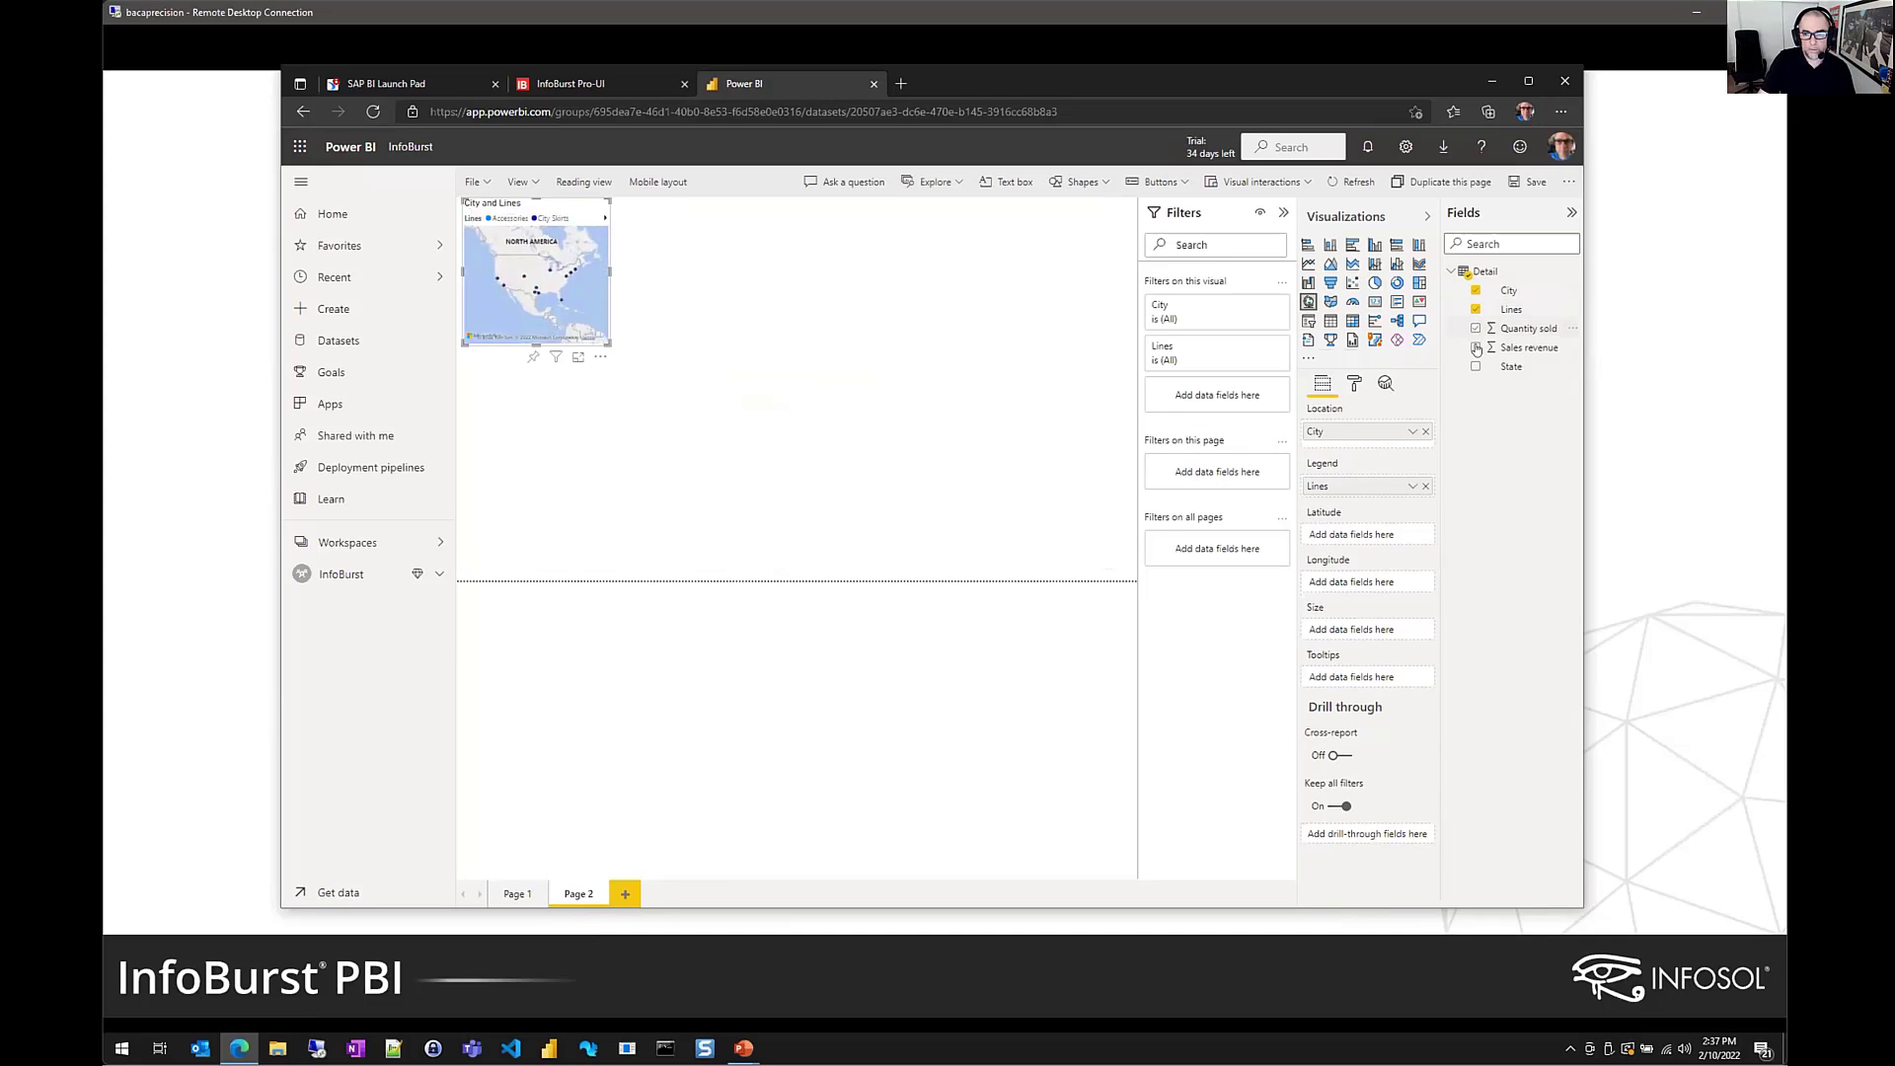
{"action": "left_click", "coordinate": [1476, 348]}
{"action": "left_click", "coordinate": [1476, 291]}
{"action": "left_click", "coordinate": [1477, 367]}
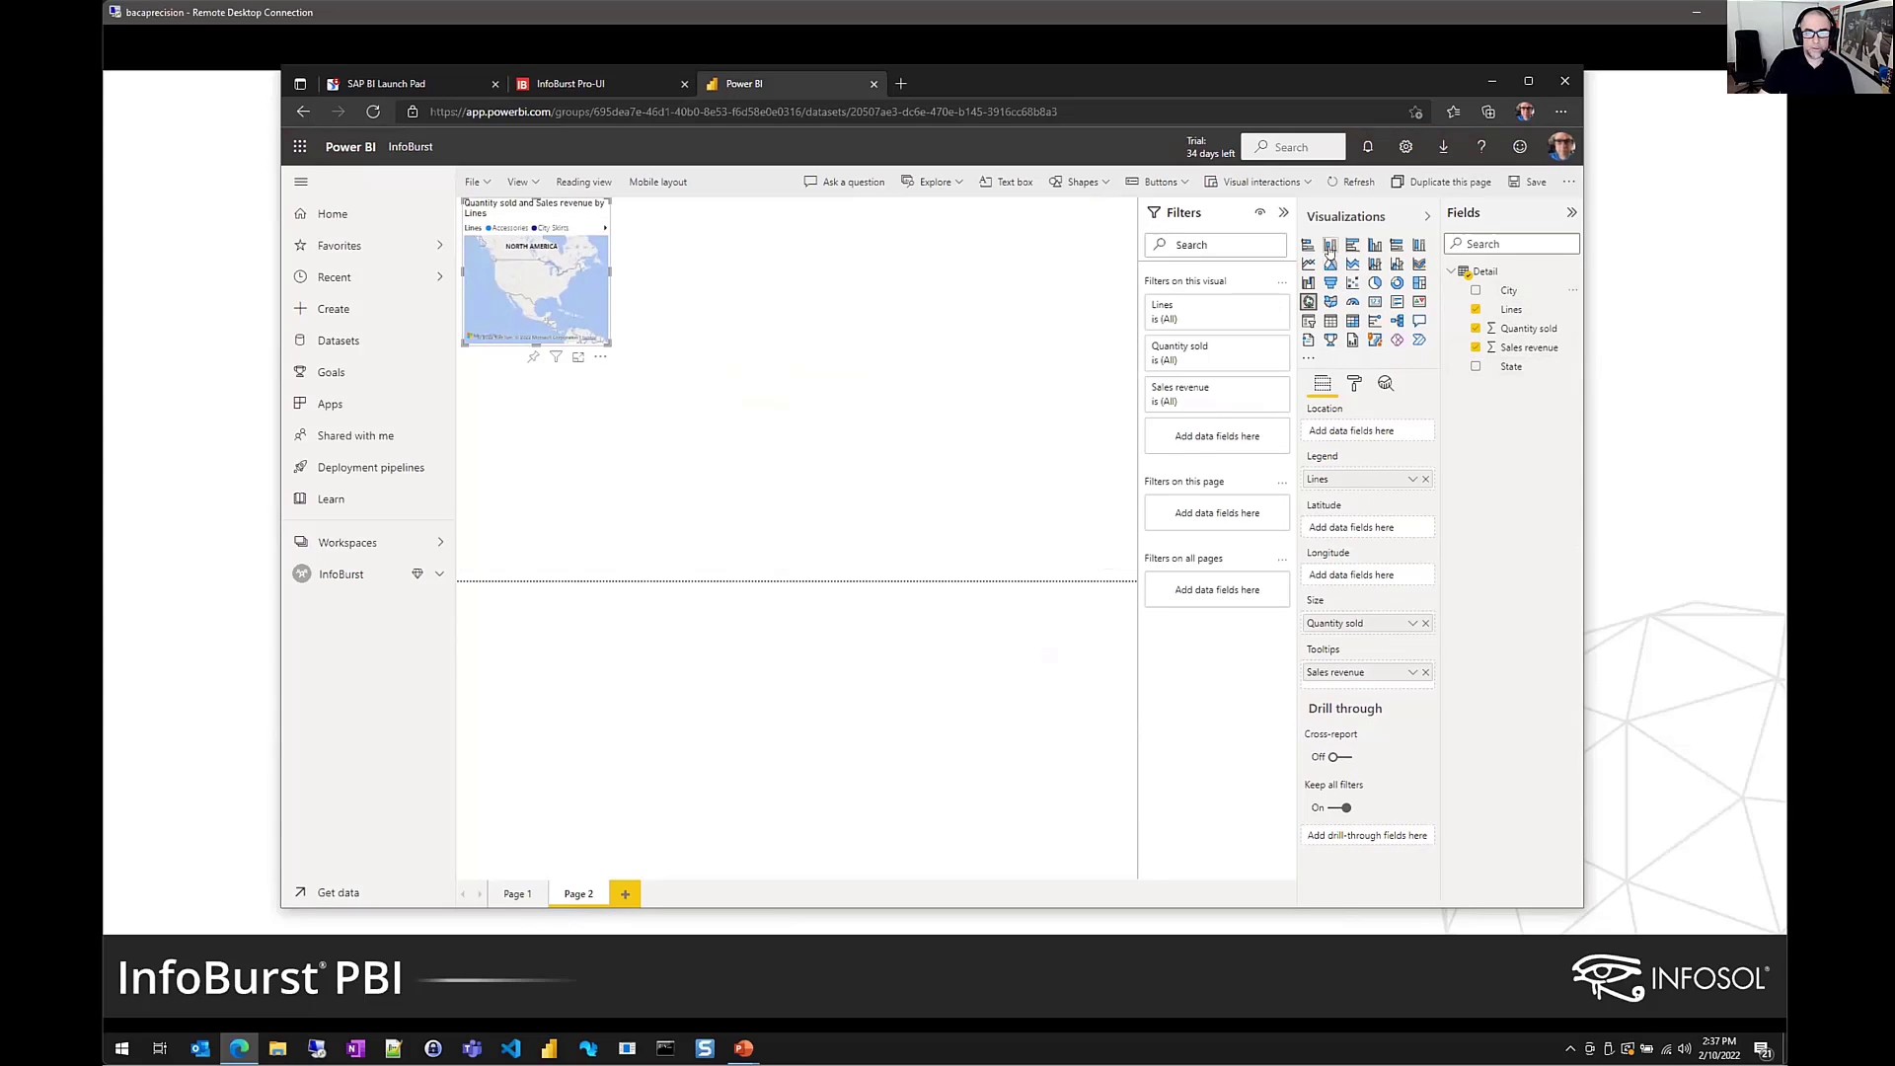
{"action": "left_click", "coordinate": [1330, 321]}
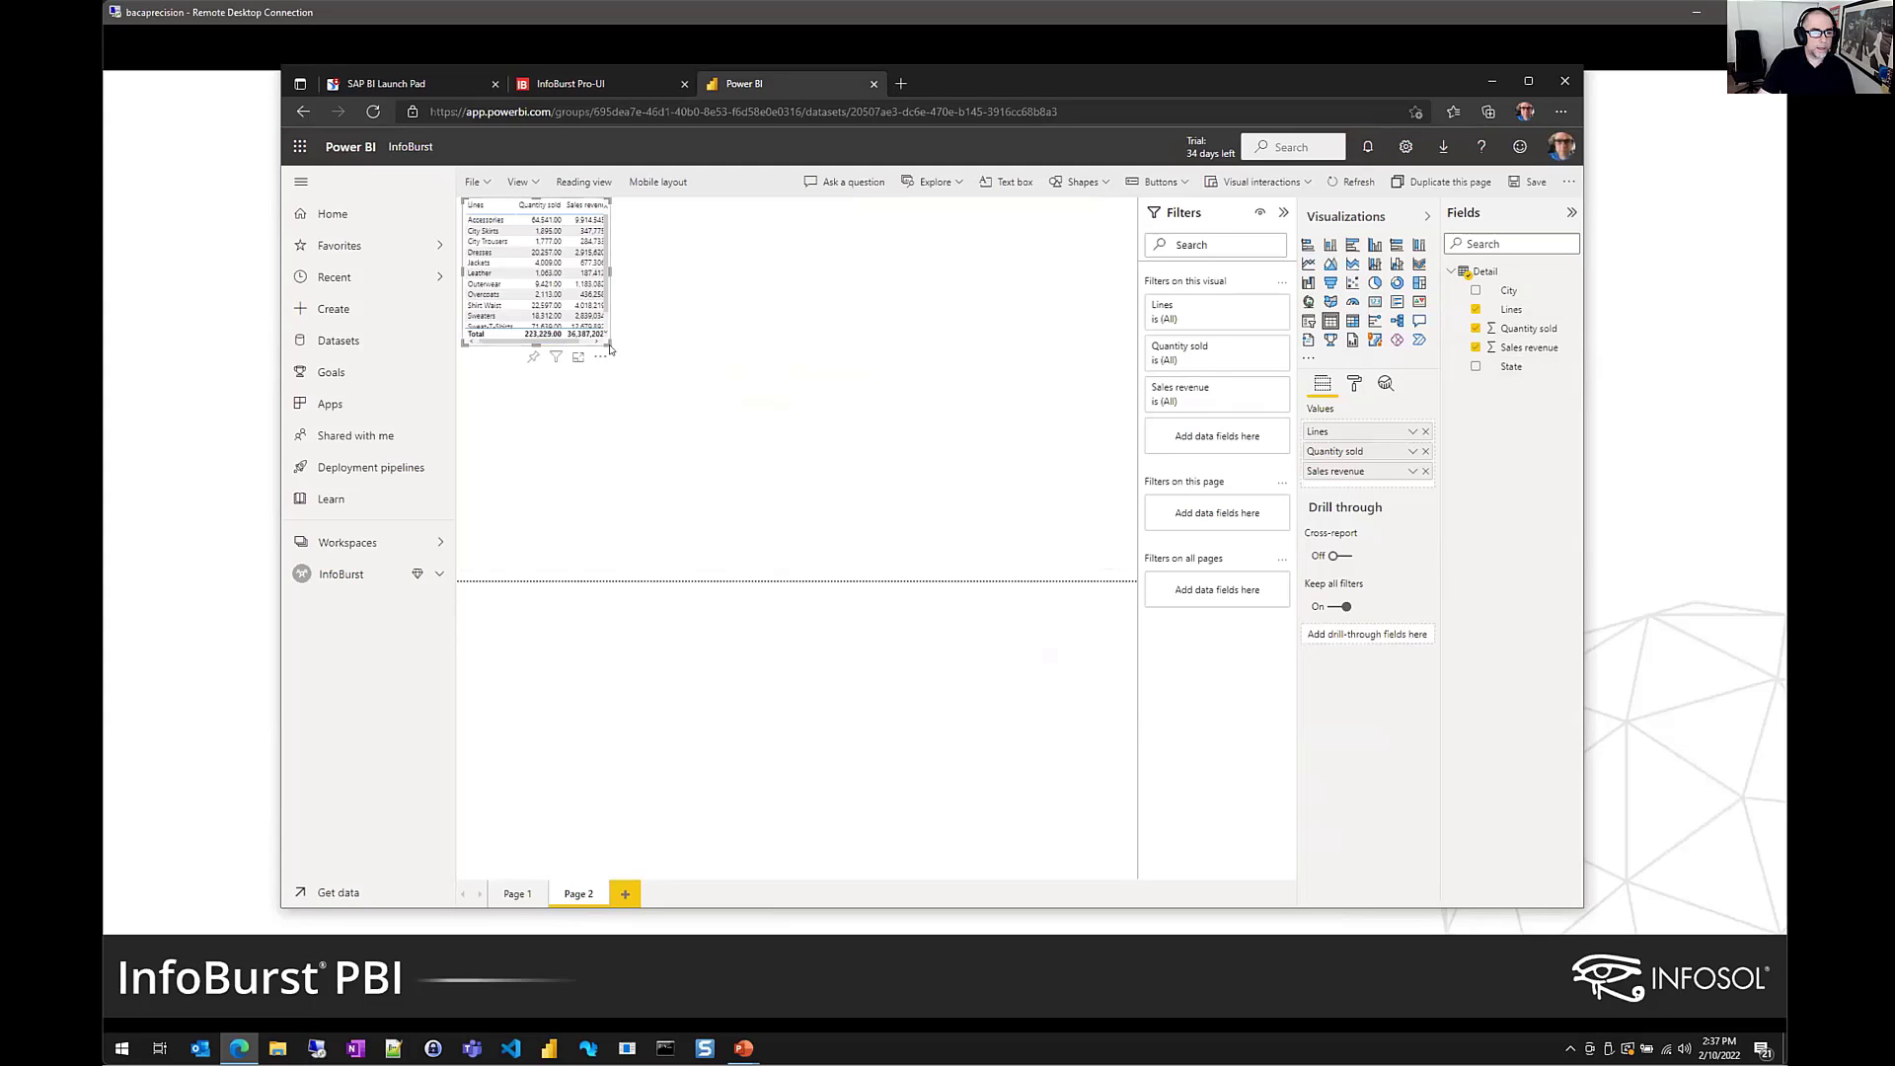
{"action": "left_click_drag", "start_coordinate": [606, 342], "coordinate": [829, 508]}
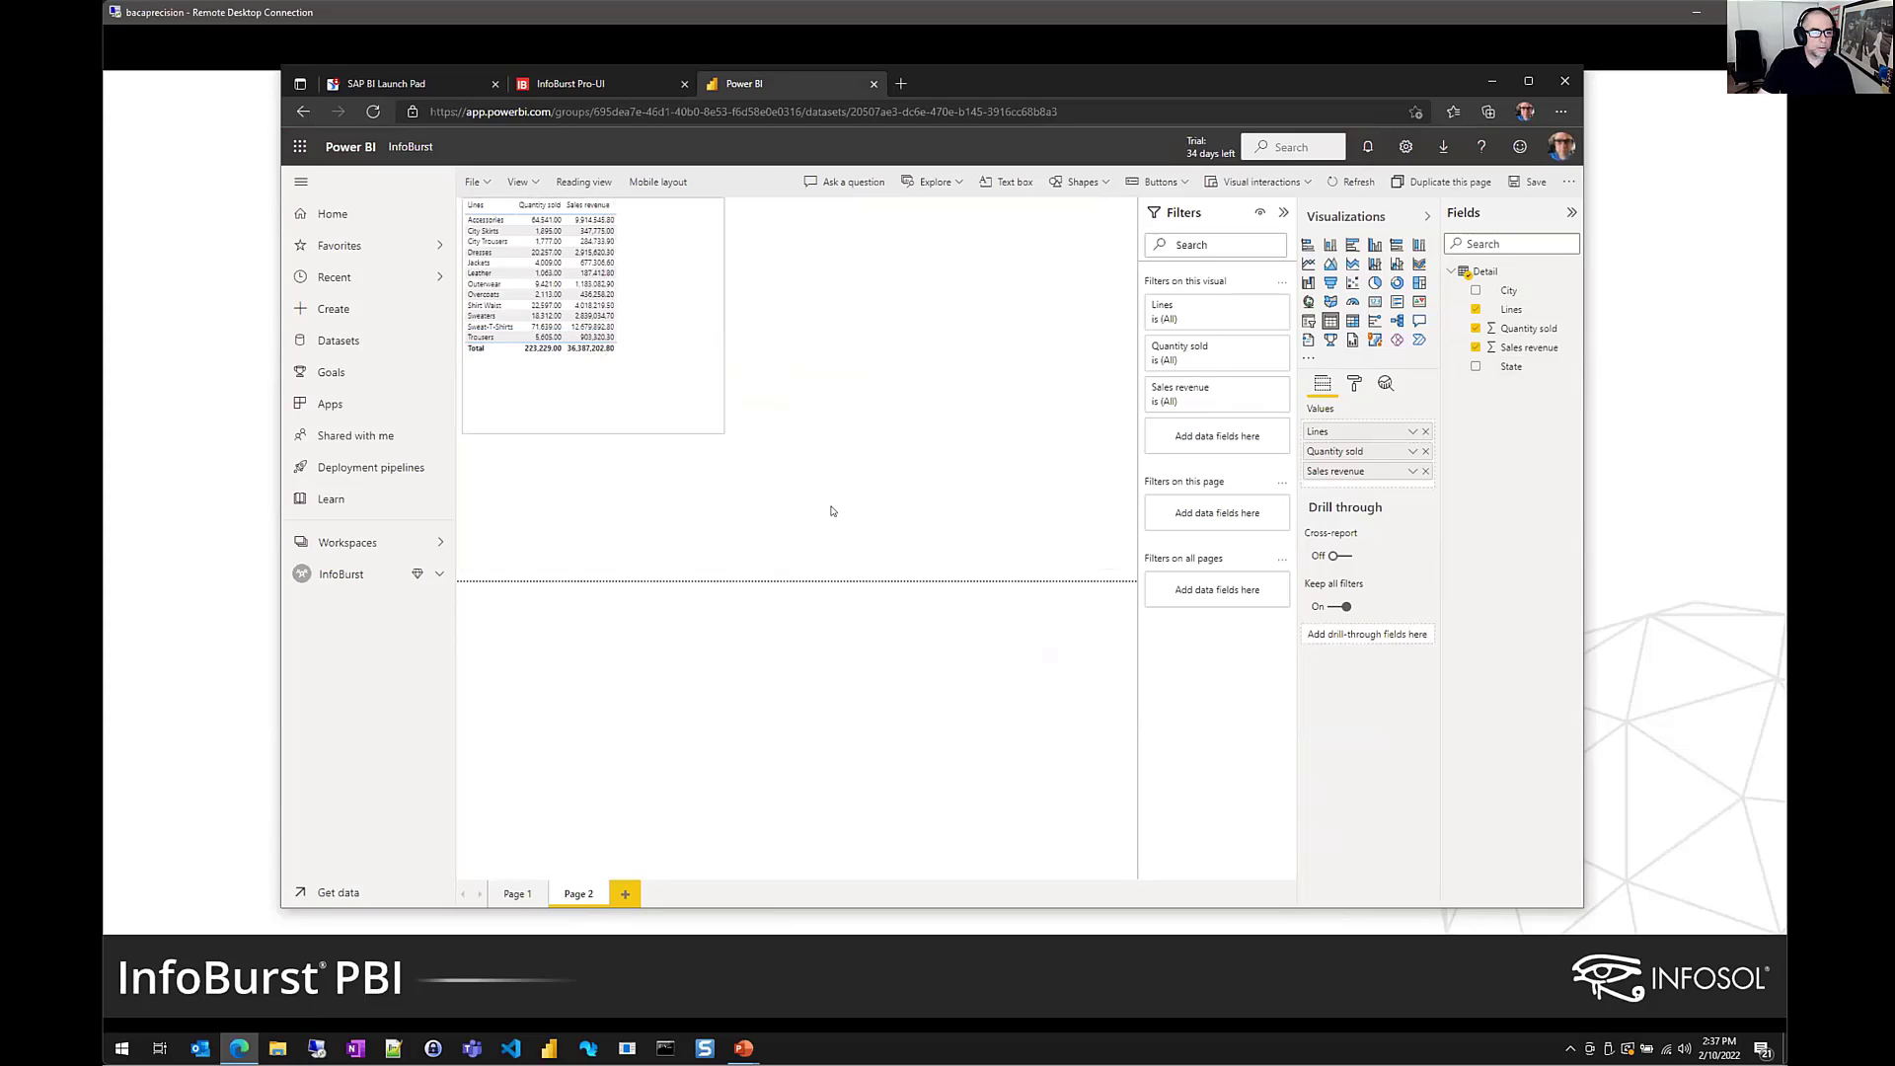
{"action": "left_click", "coordinate": [955, 414]}
Add a bar chart of Quantity sold by Lines and narrow the table beside it
{"action": "left_click", "coordinate": [1351, 245]}
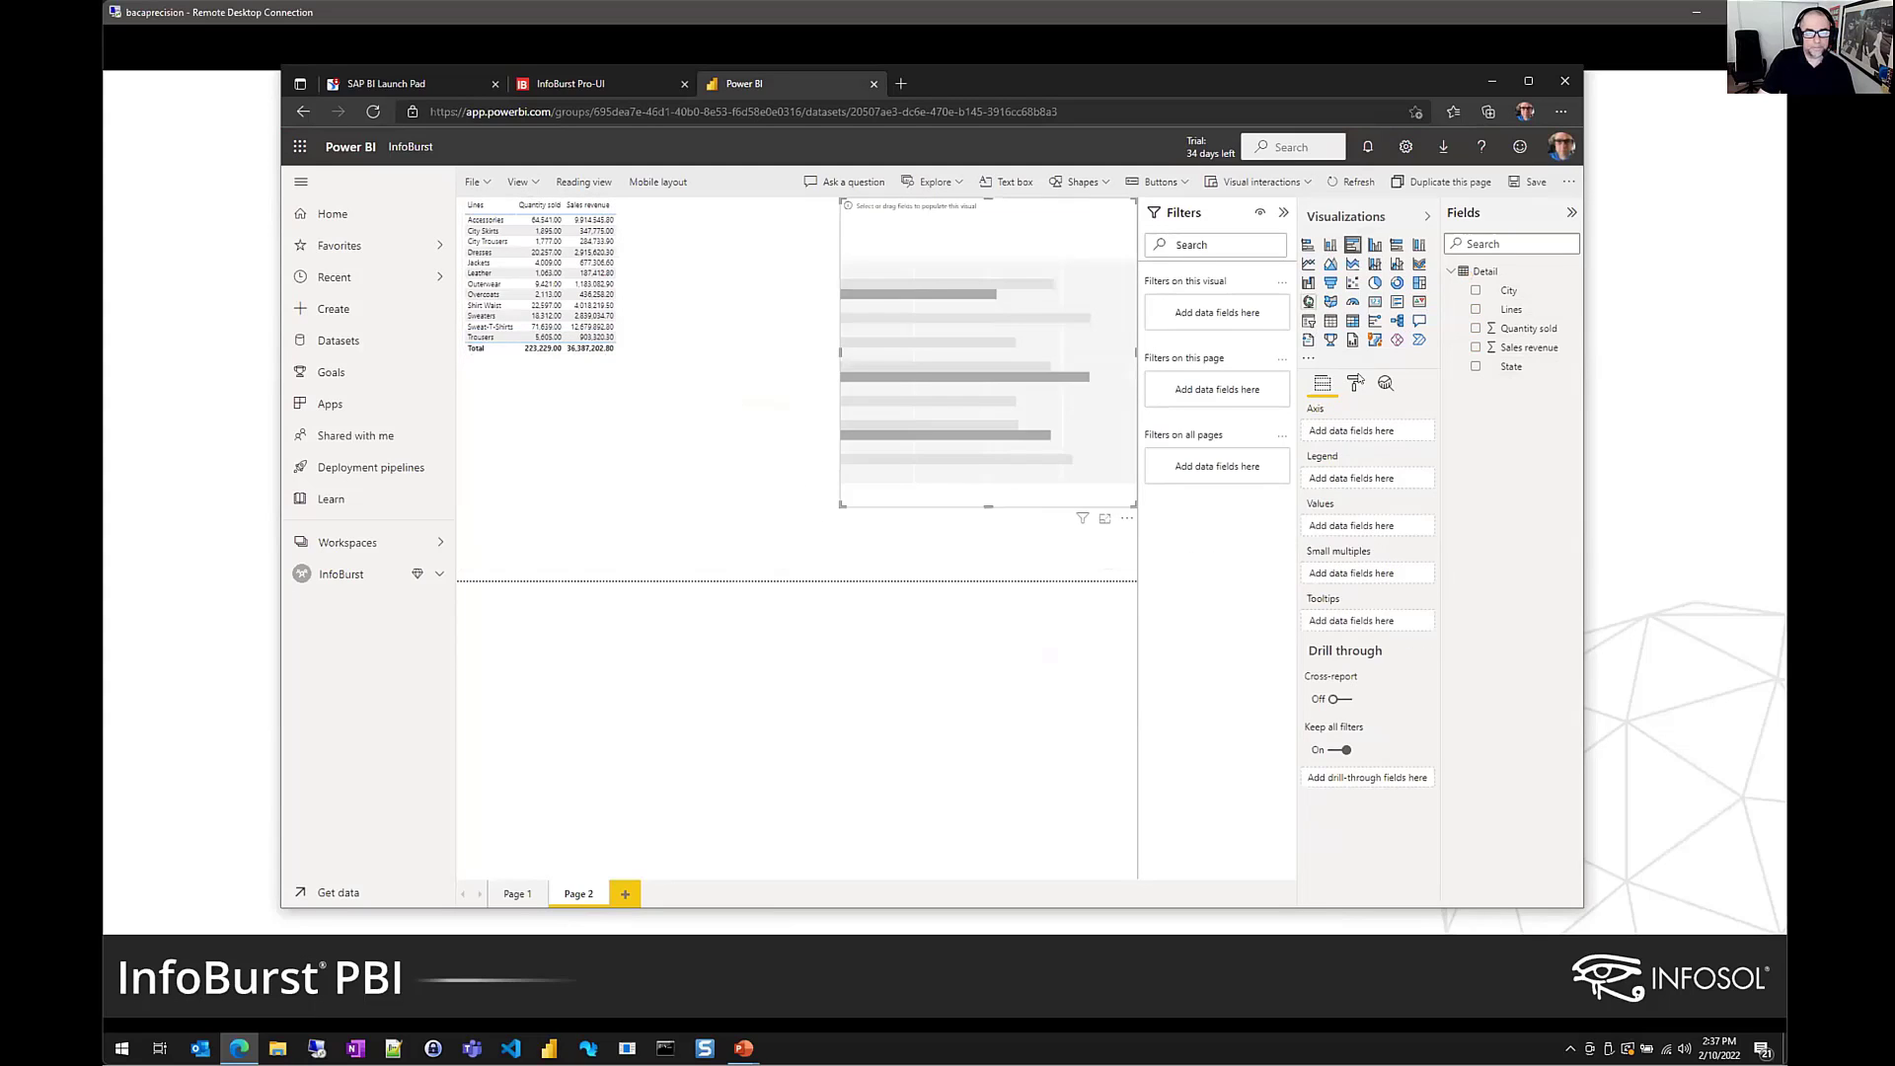
{"action": "left_click", "coordinate": [1475, 310]}
{"action": "left_click", "coordinate": [1475, 329]}
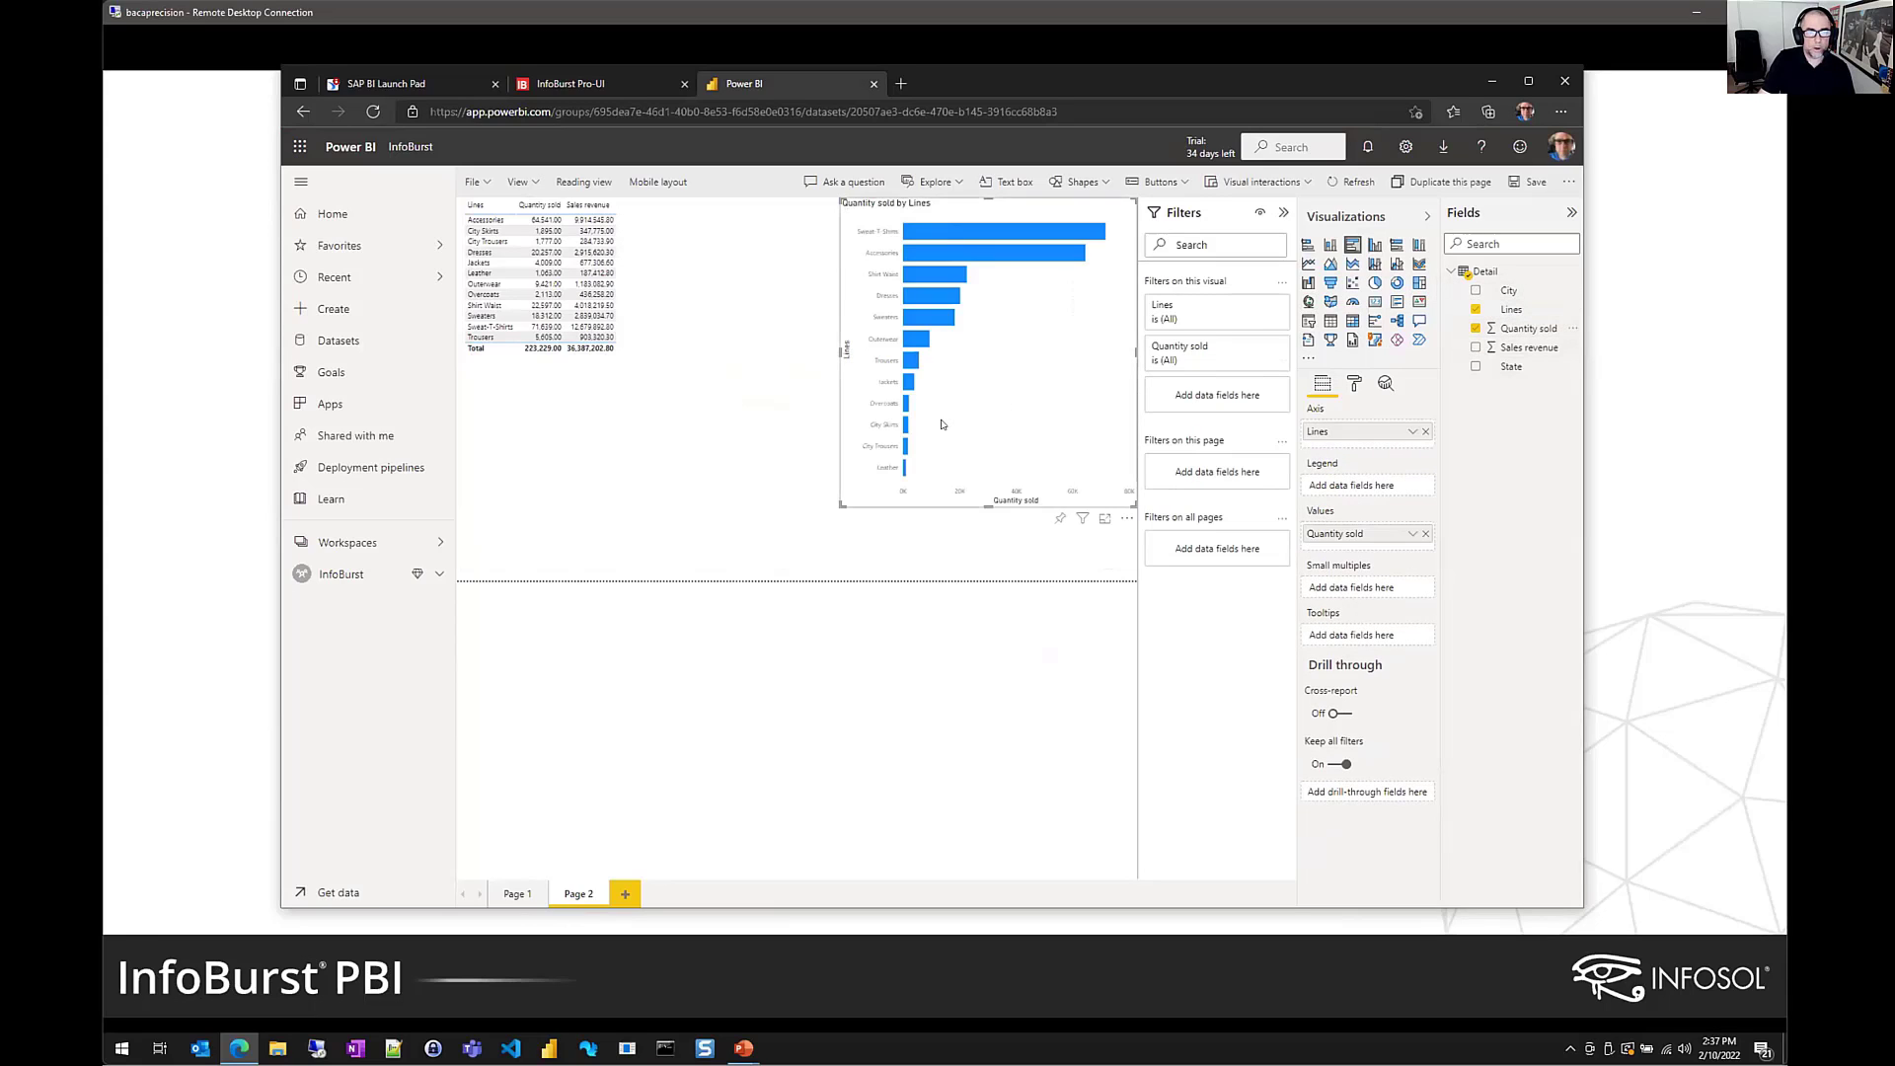
{"action": "left_click", "coordinate": [616, 361]}
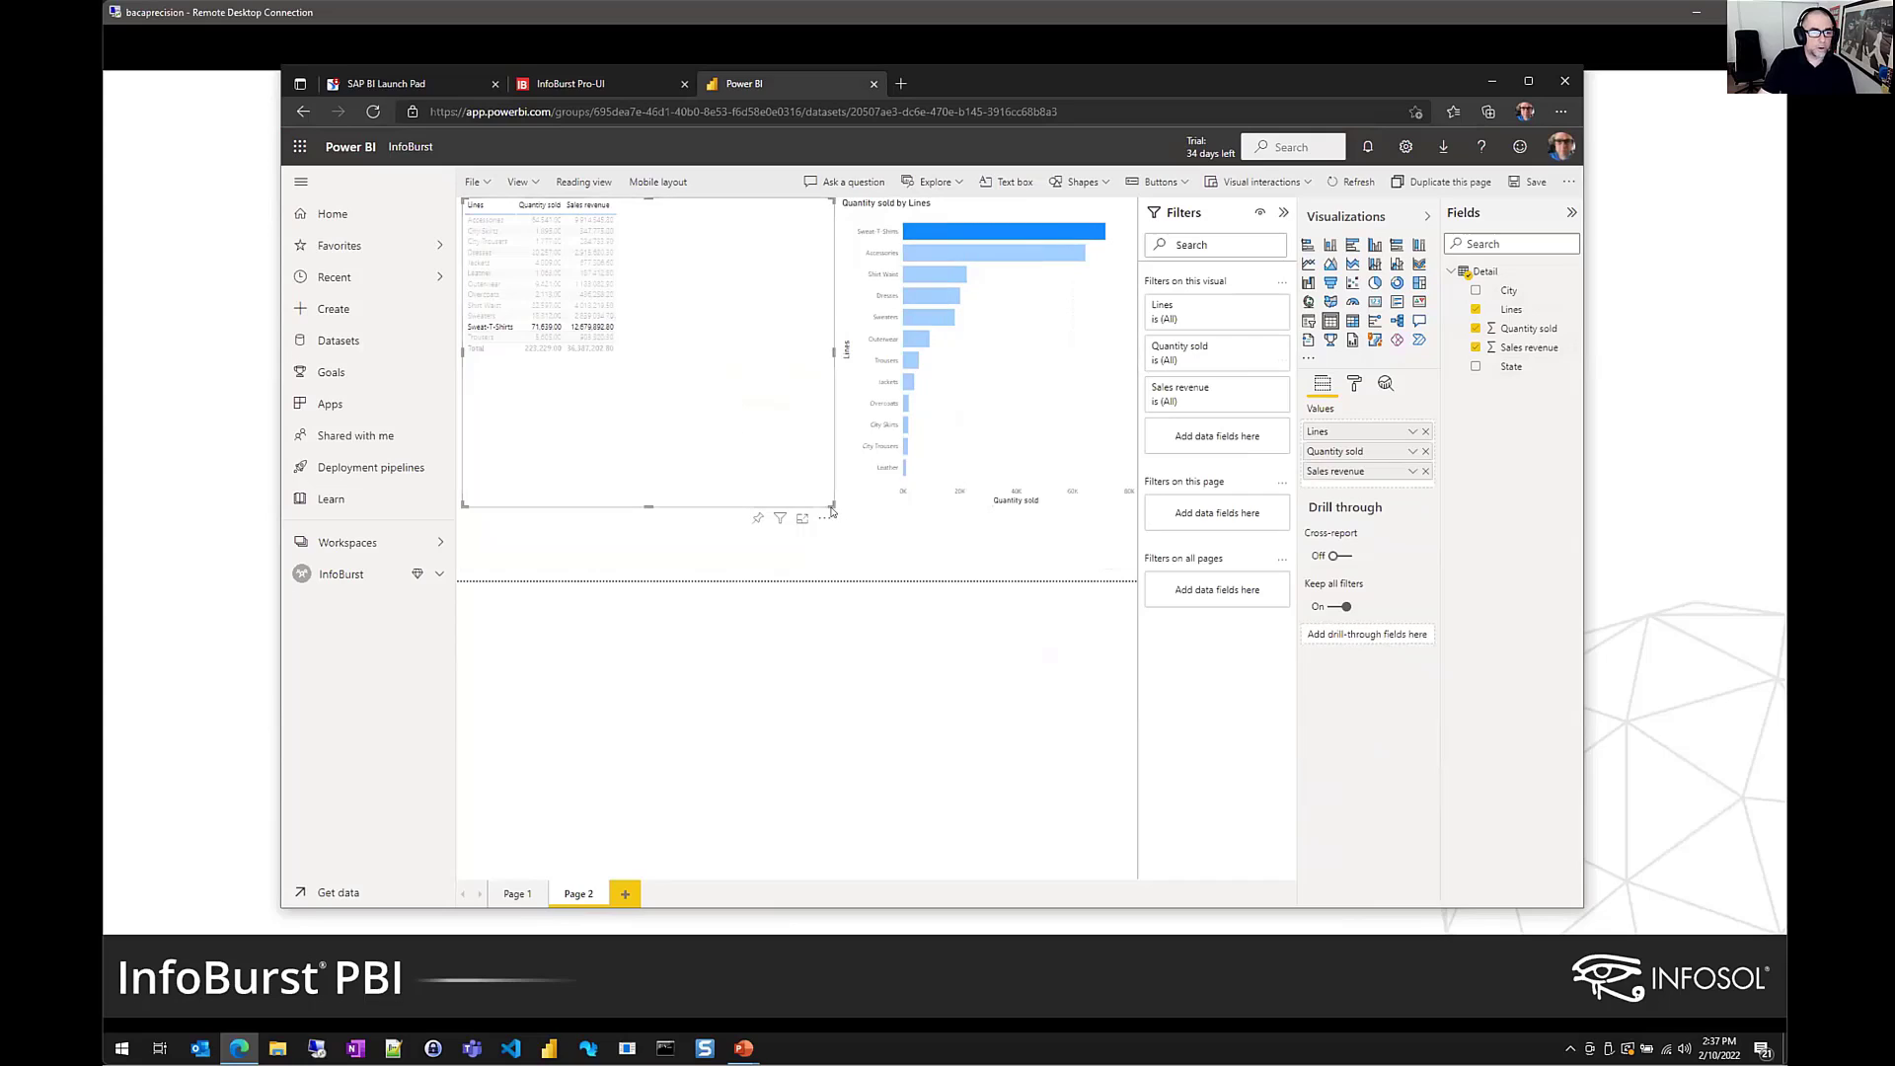
{"action": "left_click_drag", "start_coordinate": [831, 503], "coordinate": [804, 503]}
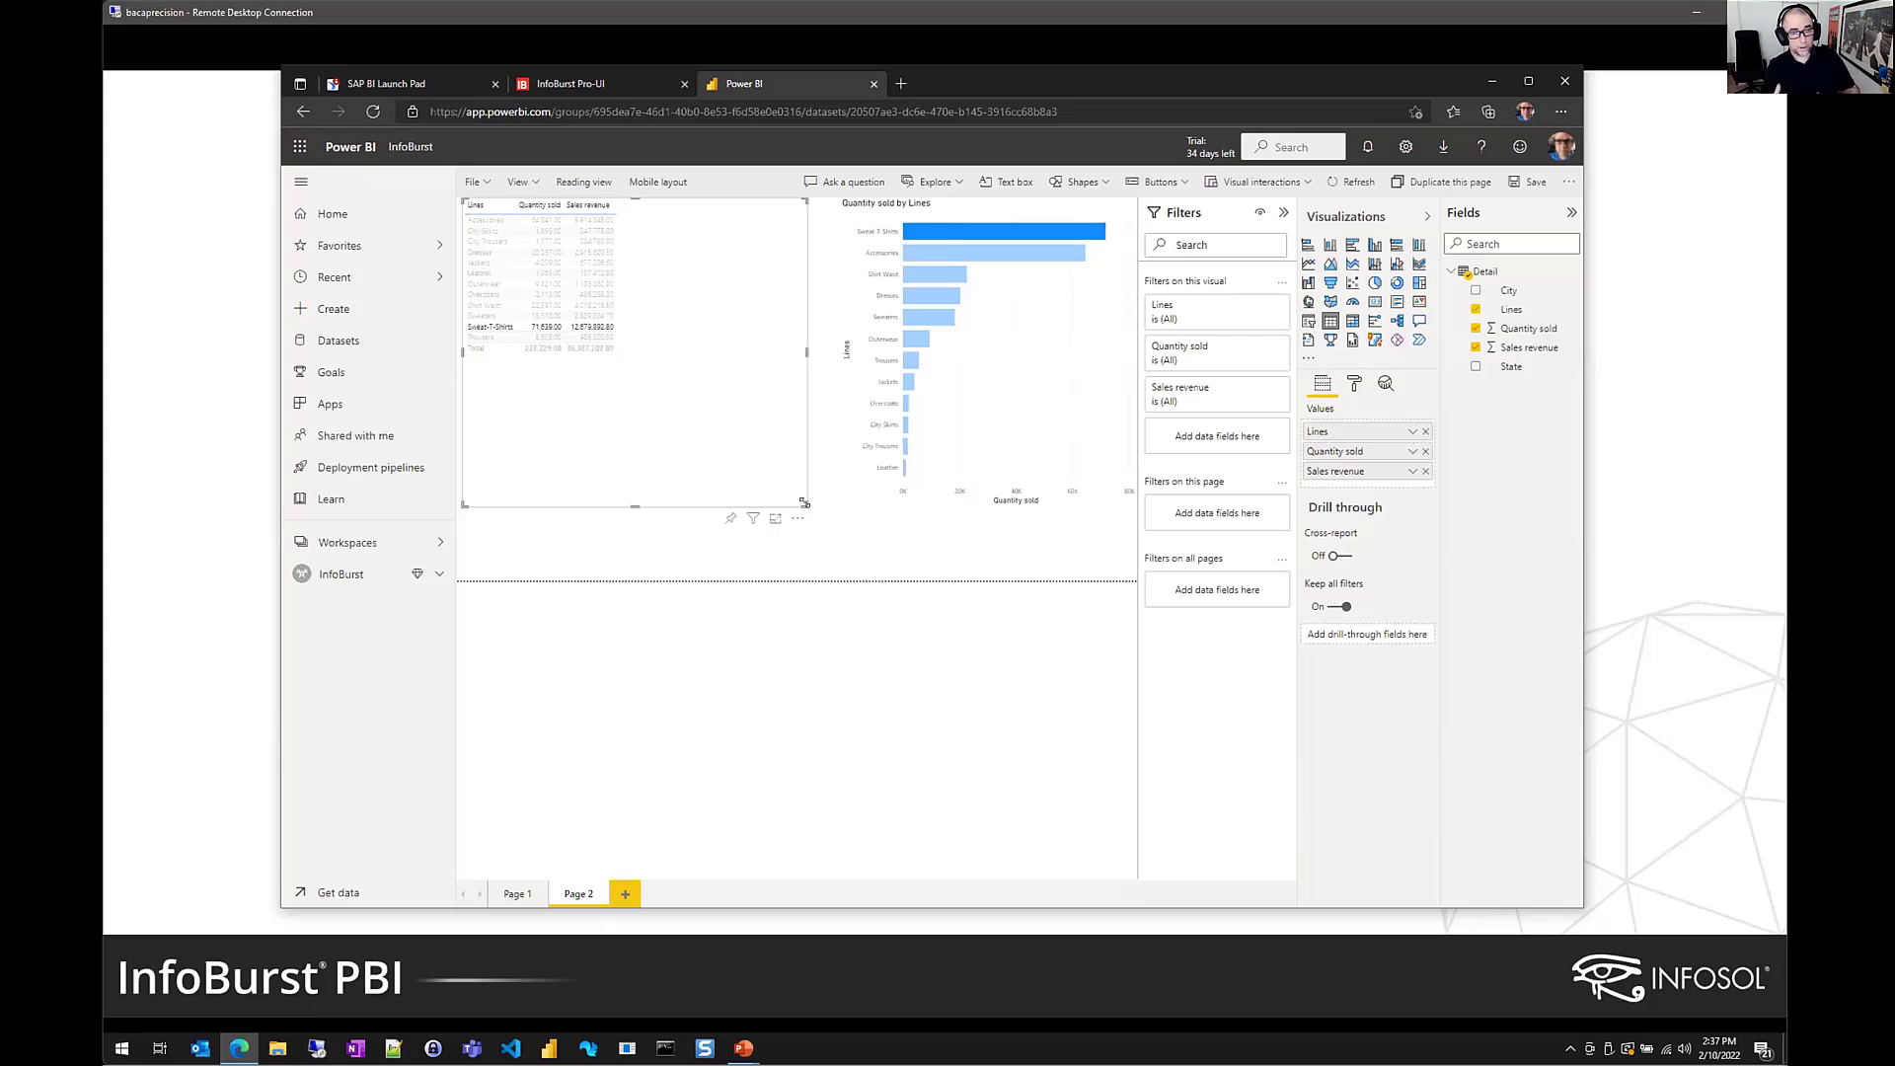
Back in InfoBurst, close the Workflow Log to reveal the City Sales Metrics to PowerBI Summary
{"action": "left_click", "coordinate": [610, 84]}
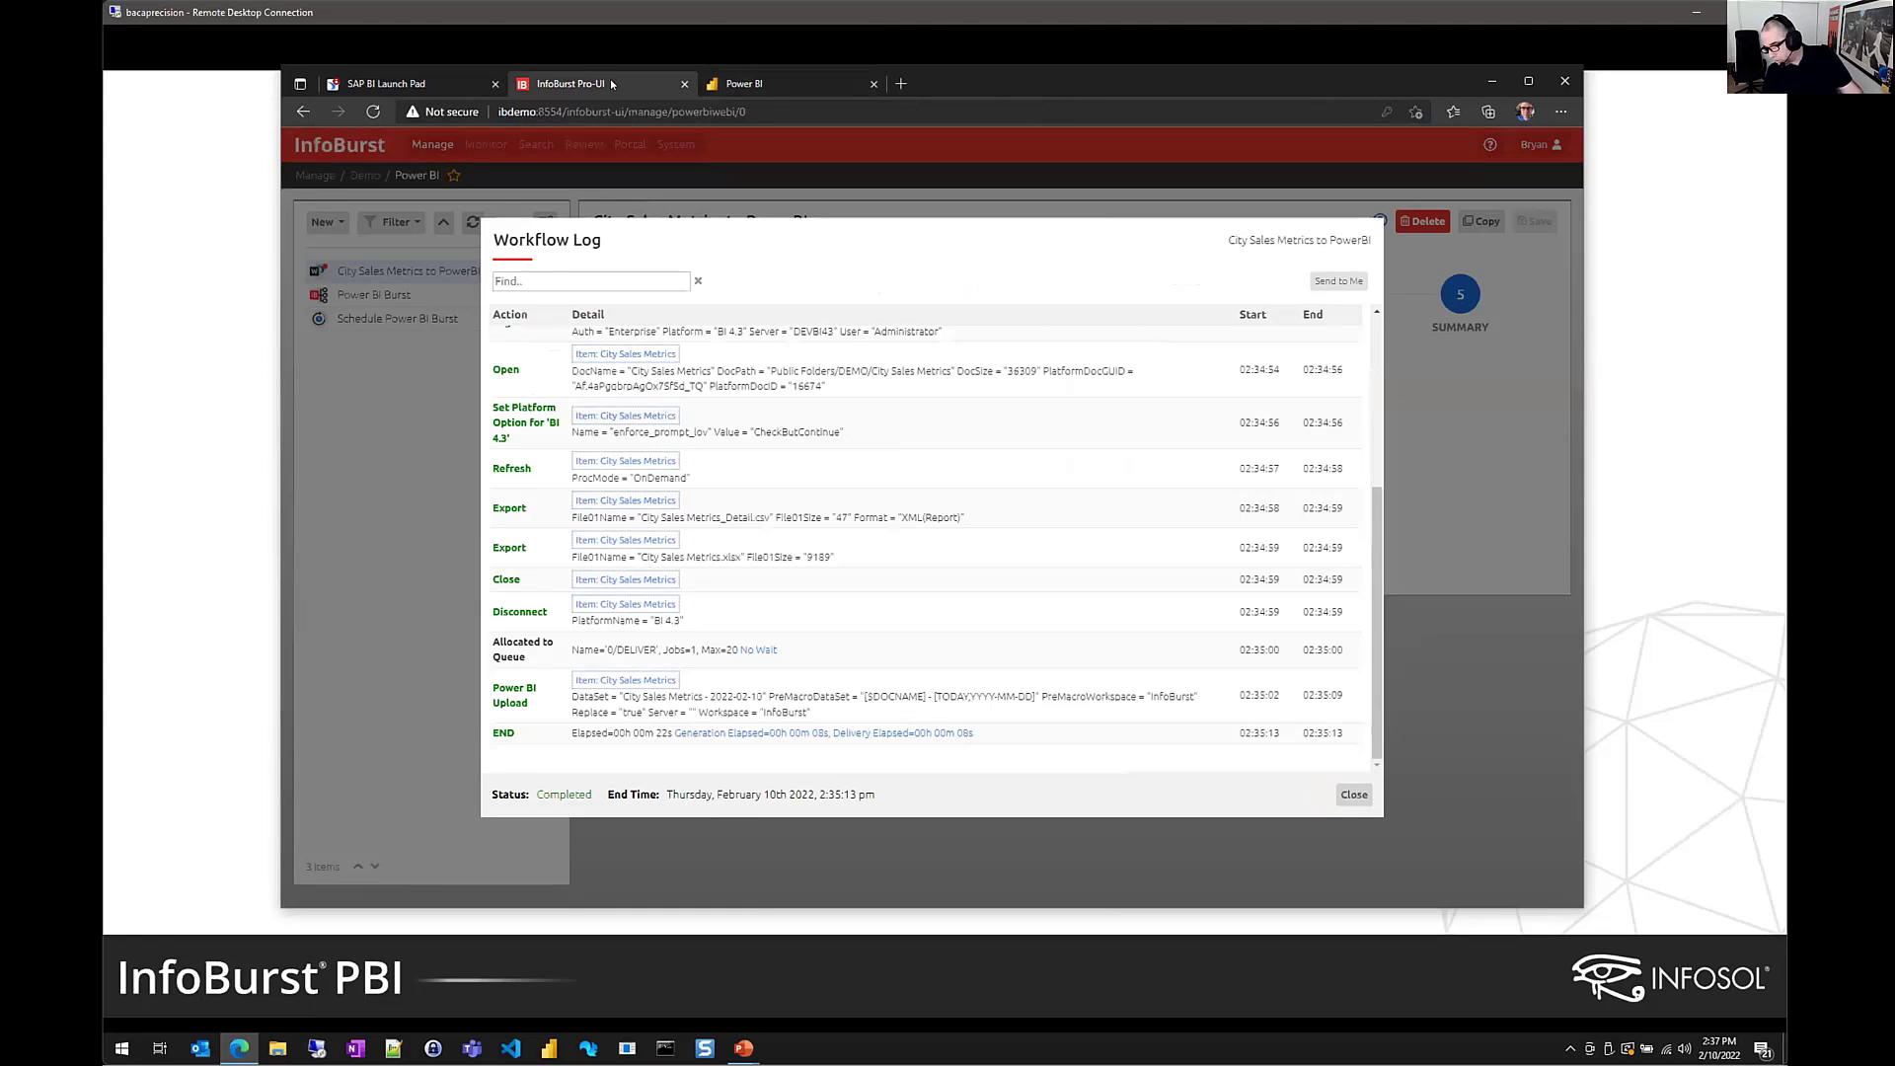
{"action": "left_click", "coordinate": [1353, 795]}
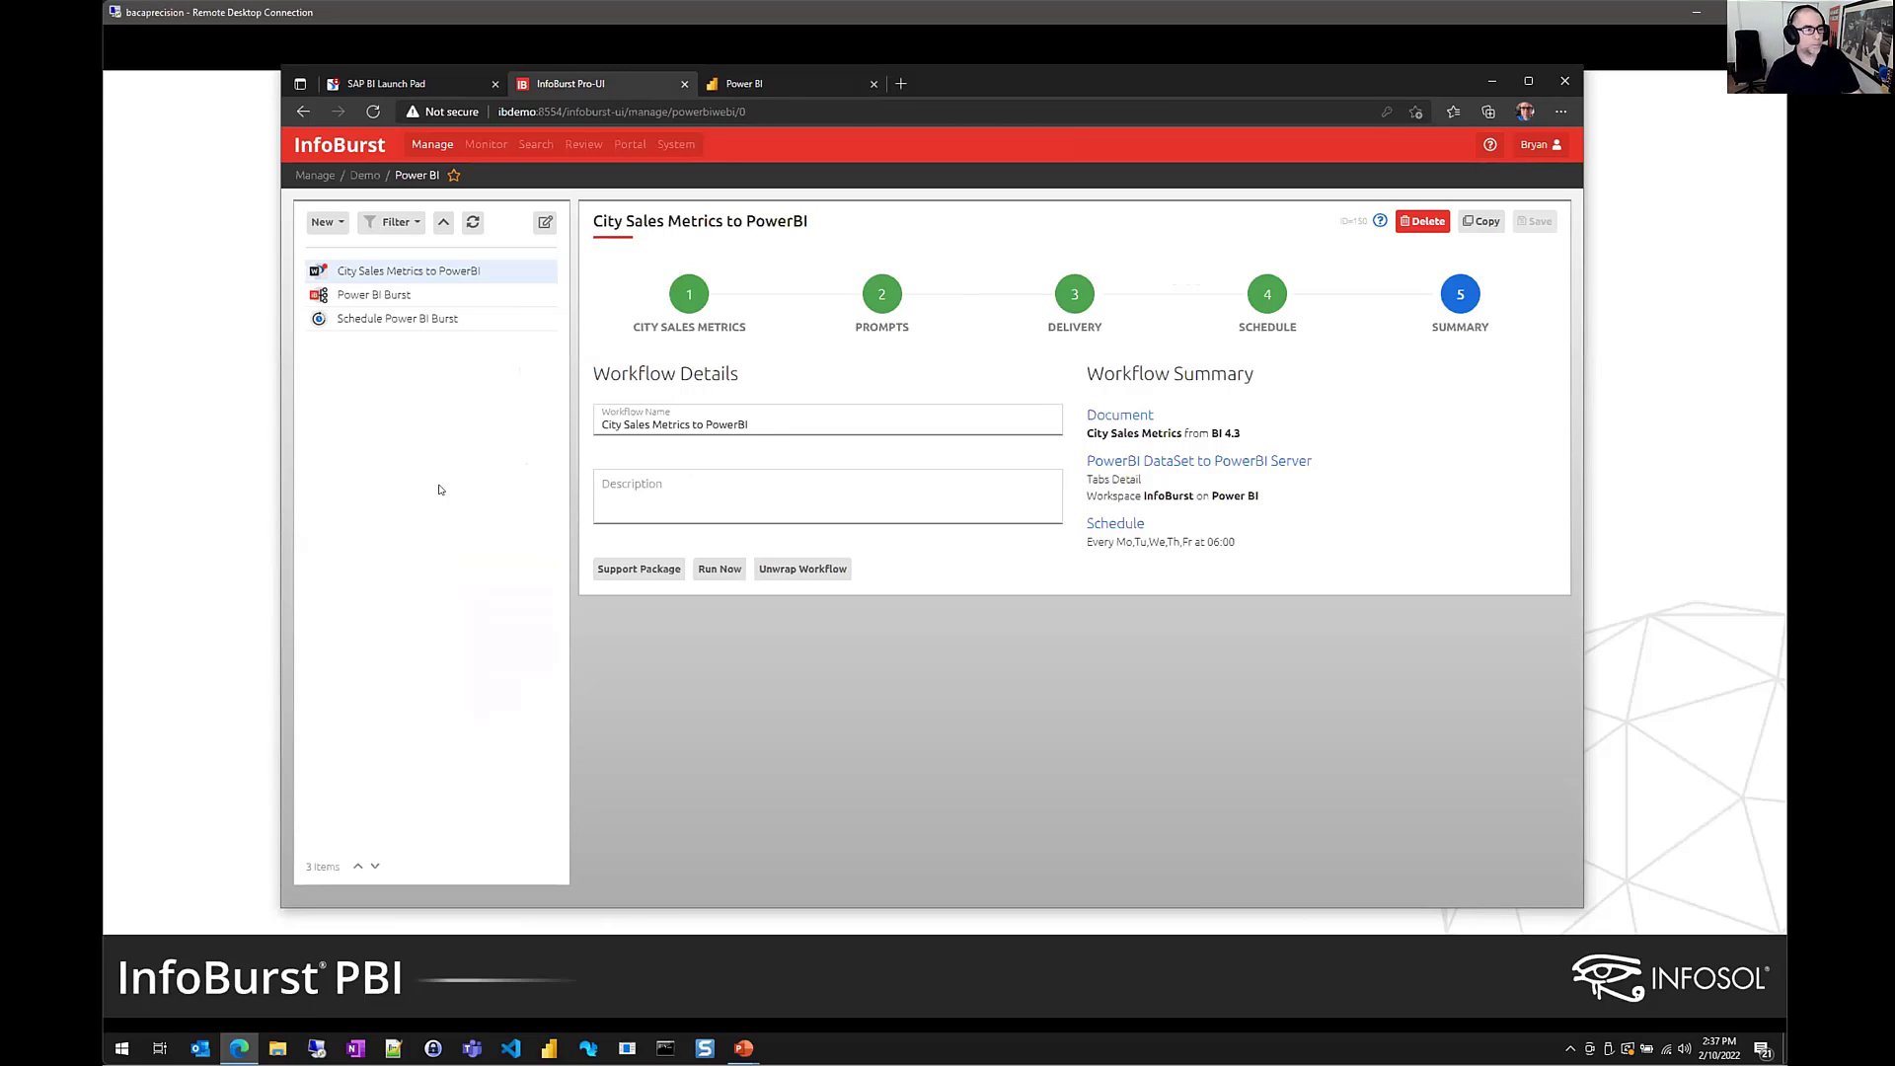
Create a new workflow from the Universe to PowerBI template on BI 4.2 using the eFashion universe
{"action": "left_click", "coordinate": [328, 222]}
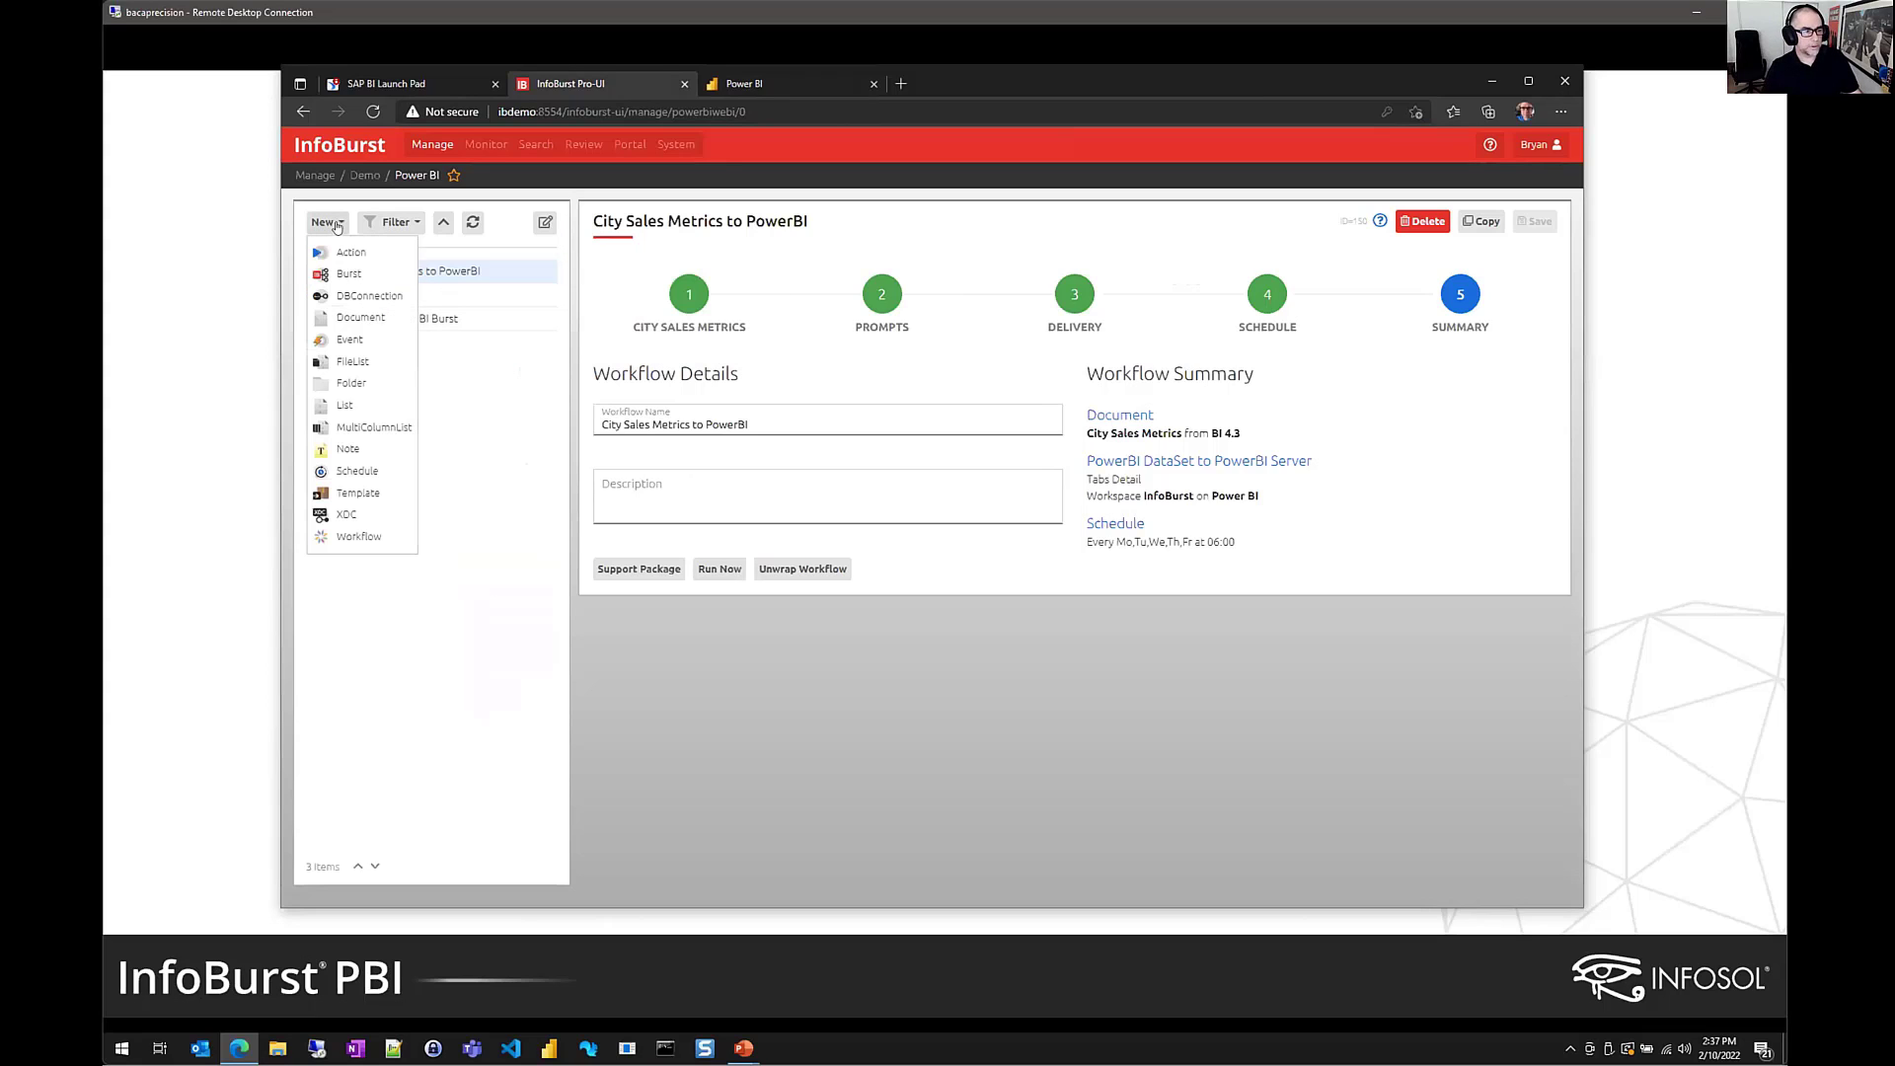
{"action": "left_click", "coordinate": [353, 535]}
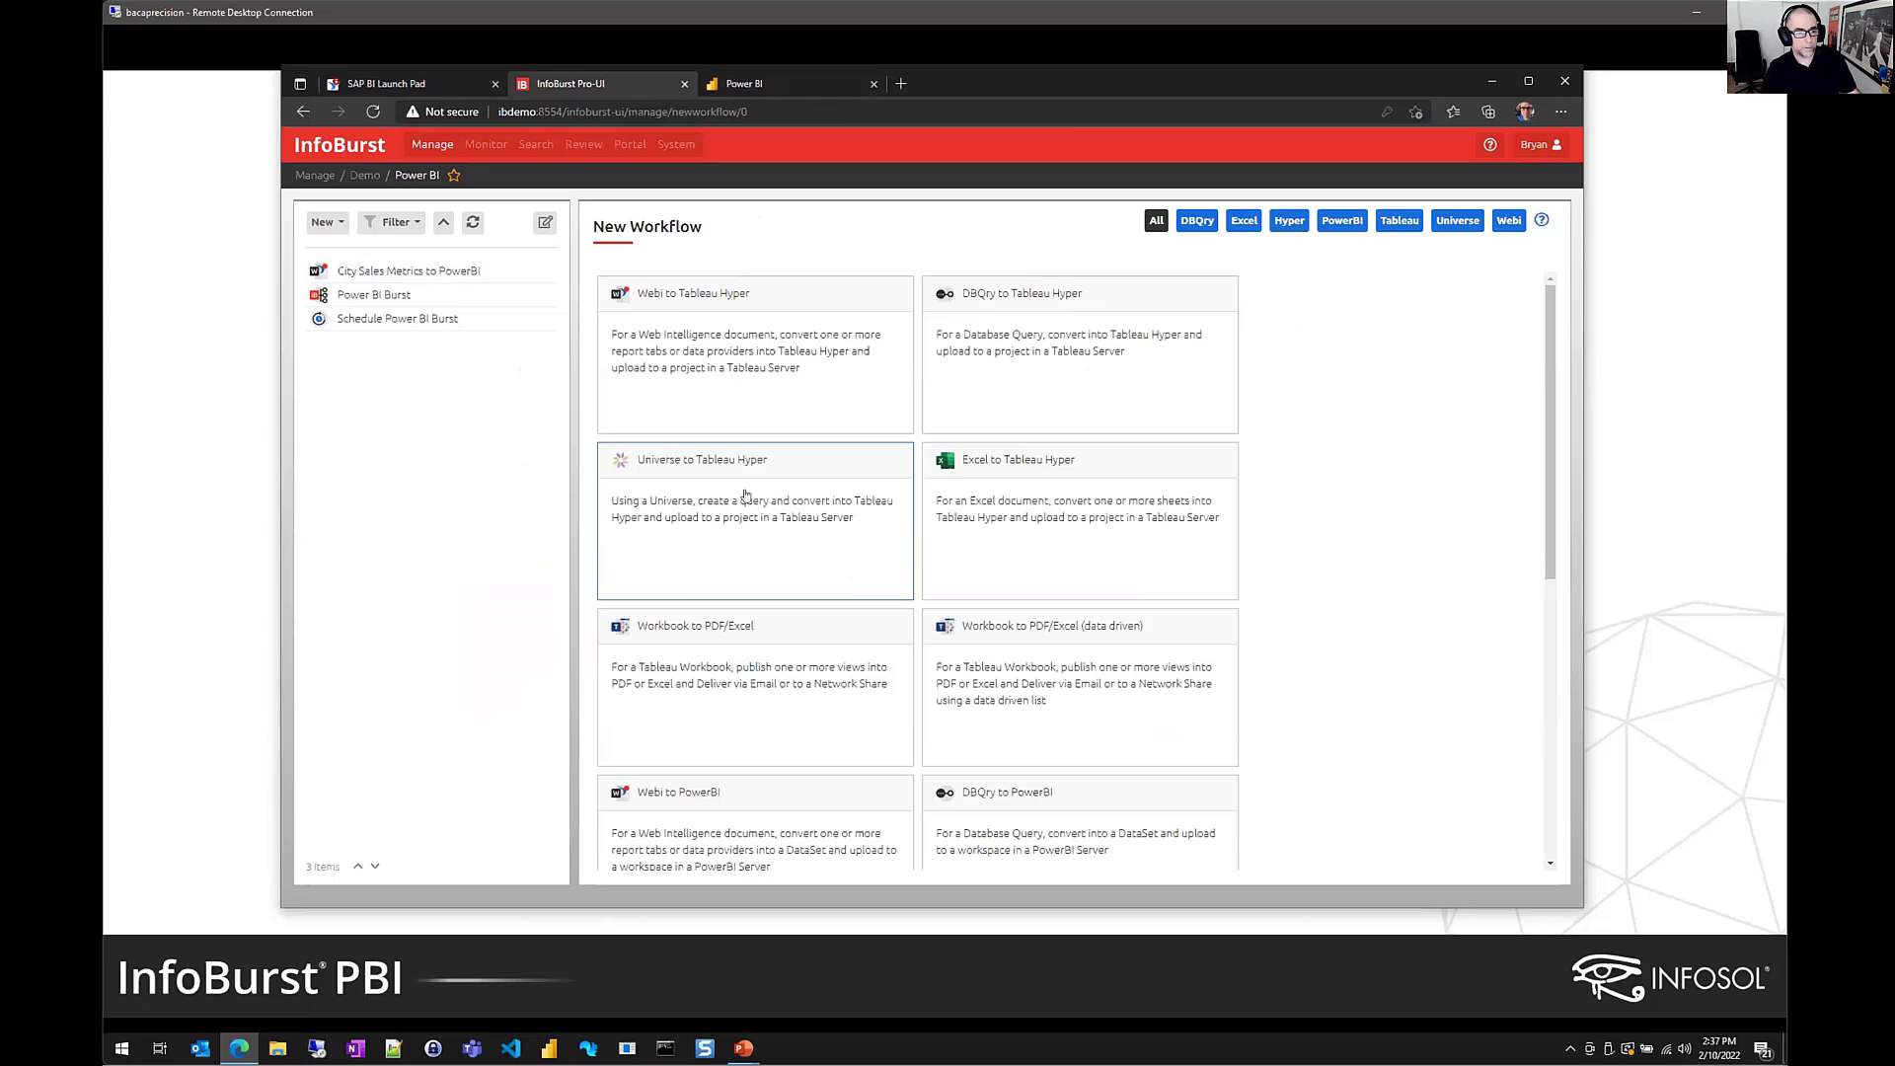
{"action": "left_click", "coordinate": [1360, 221]}
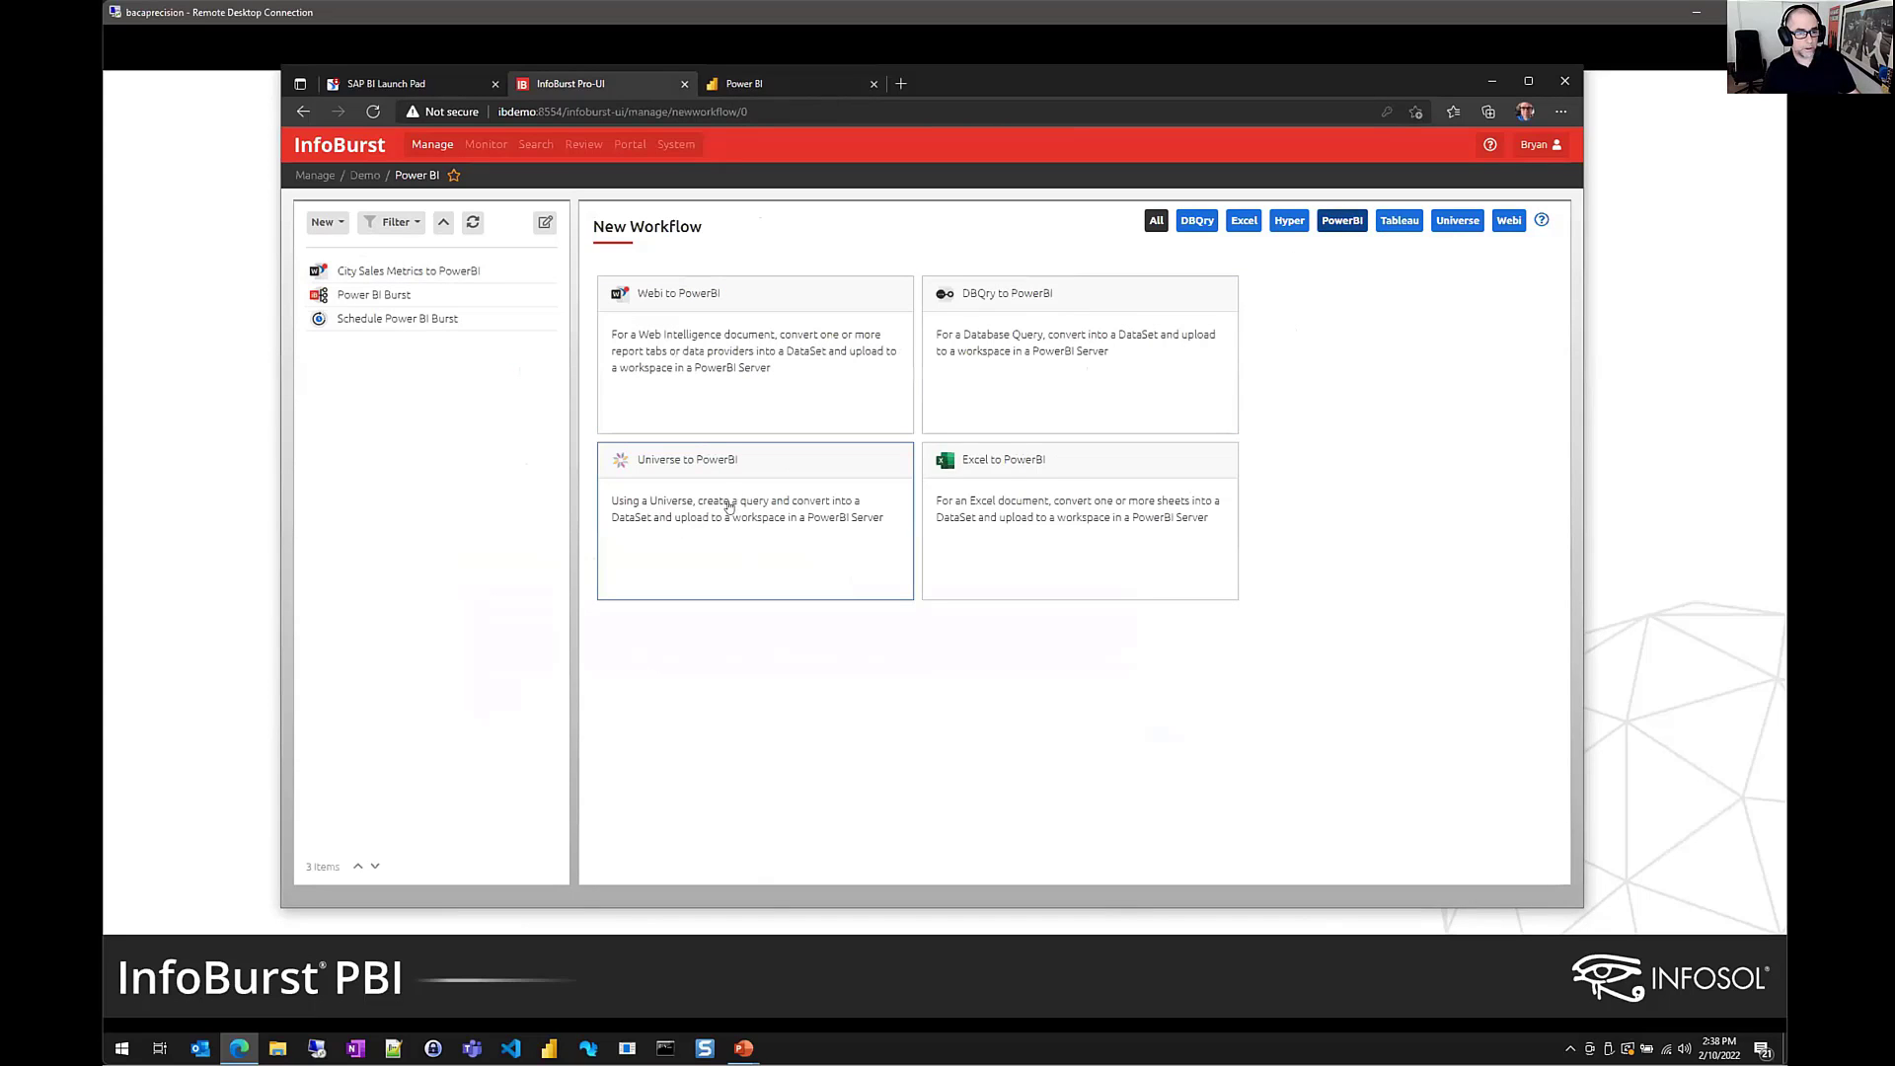
{"action": "left_click", "coordinate": [728, 506]}
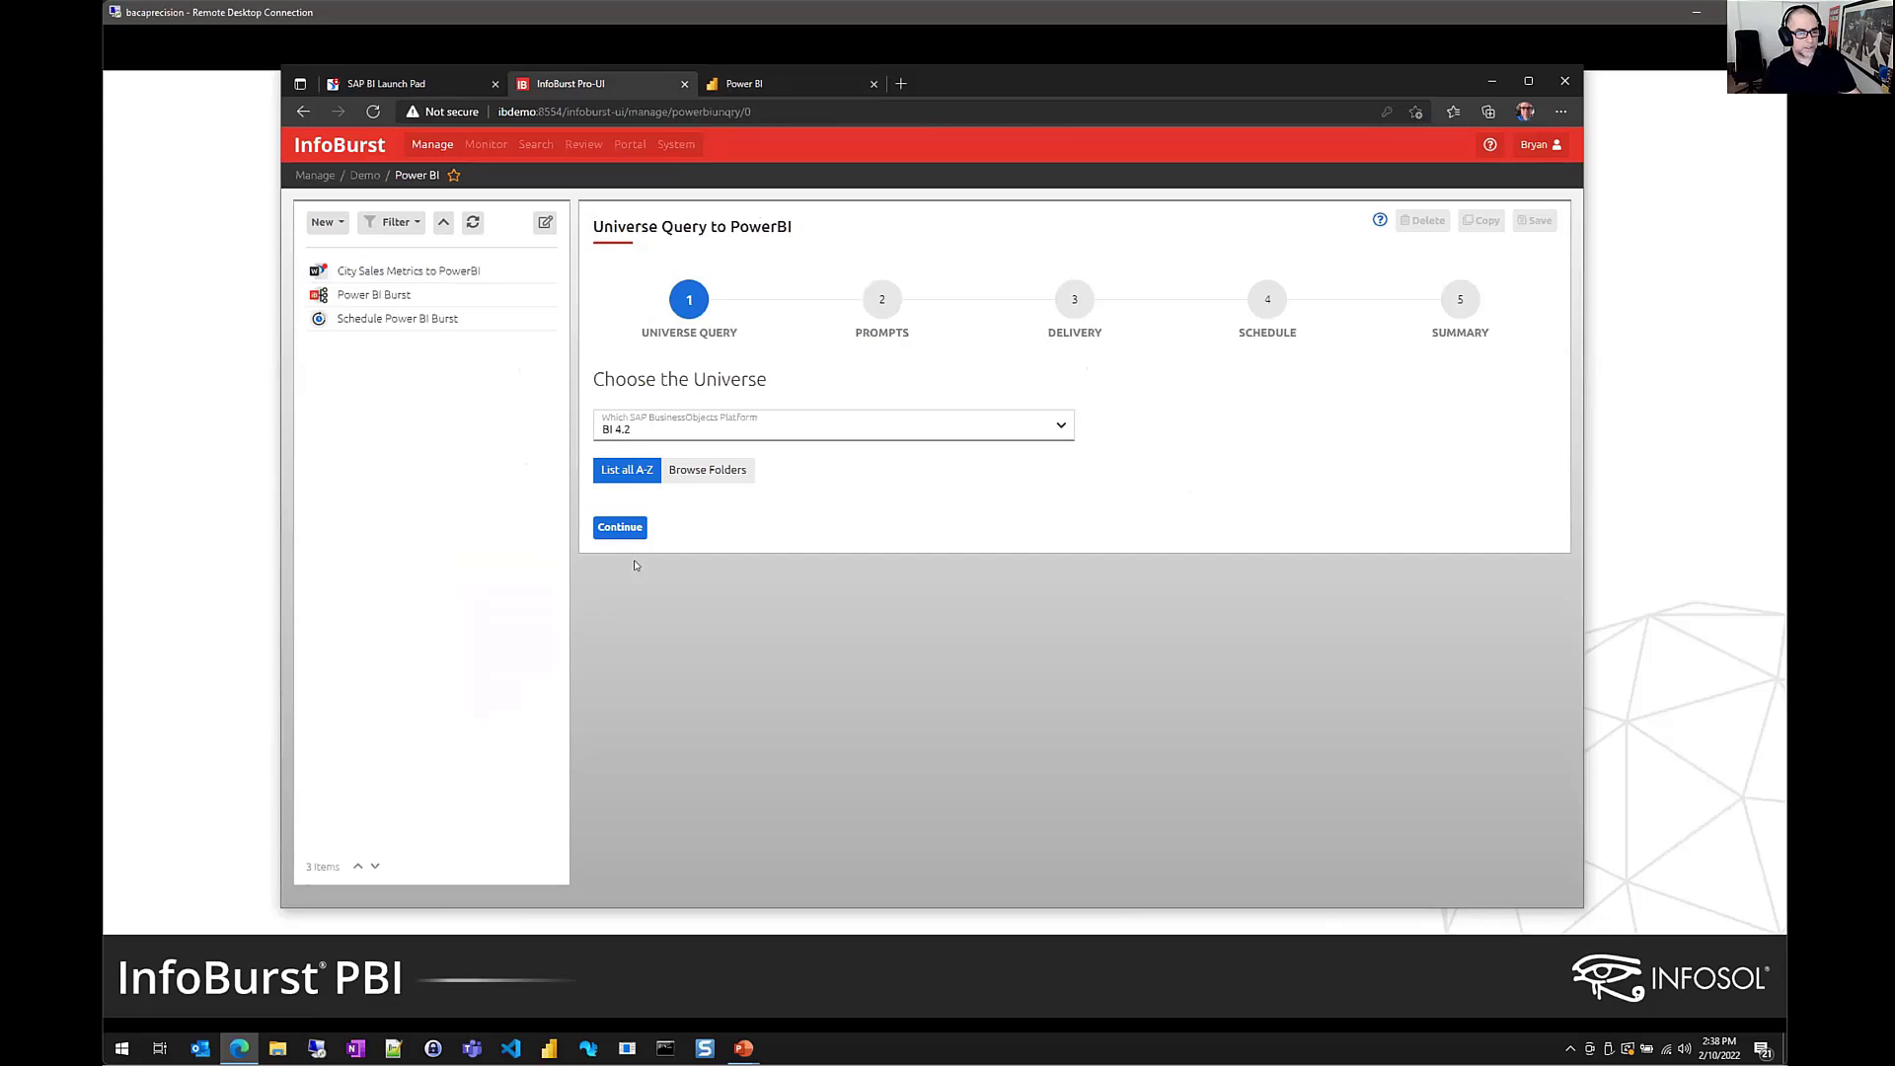
{"action": "left_click", "coordinate": [620, 528]}
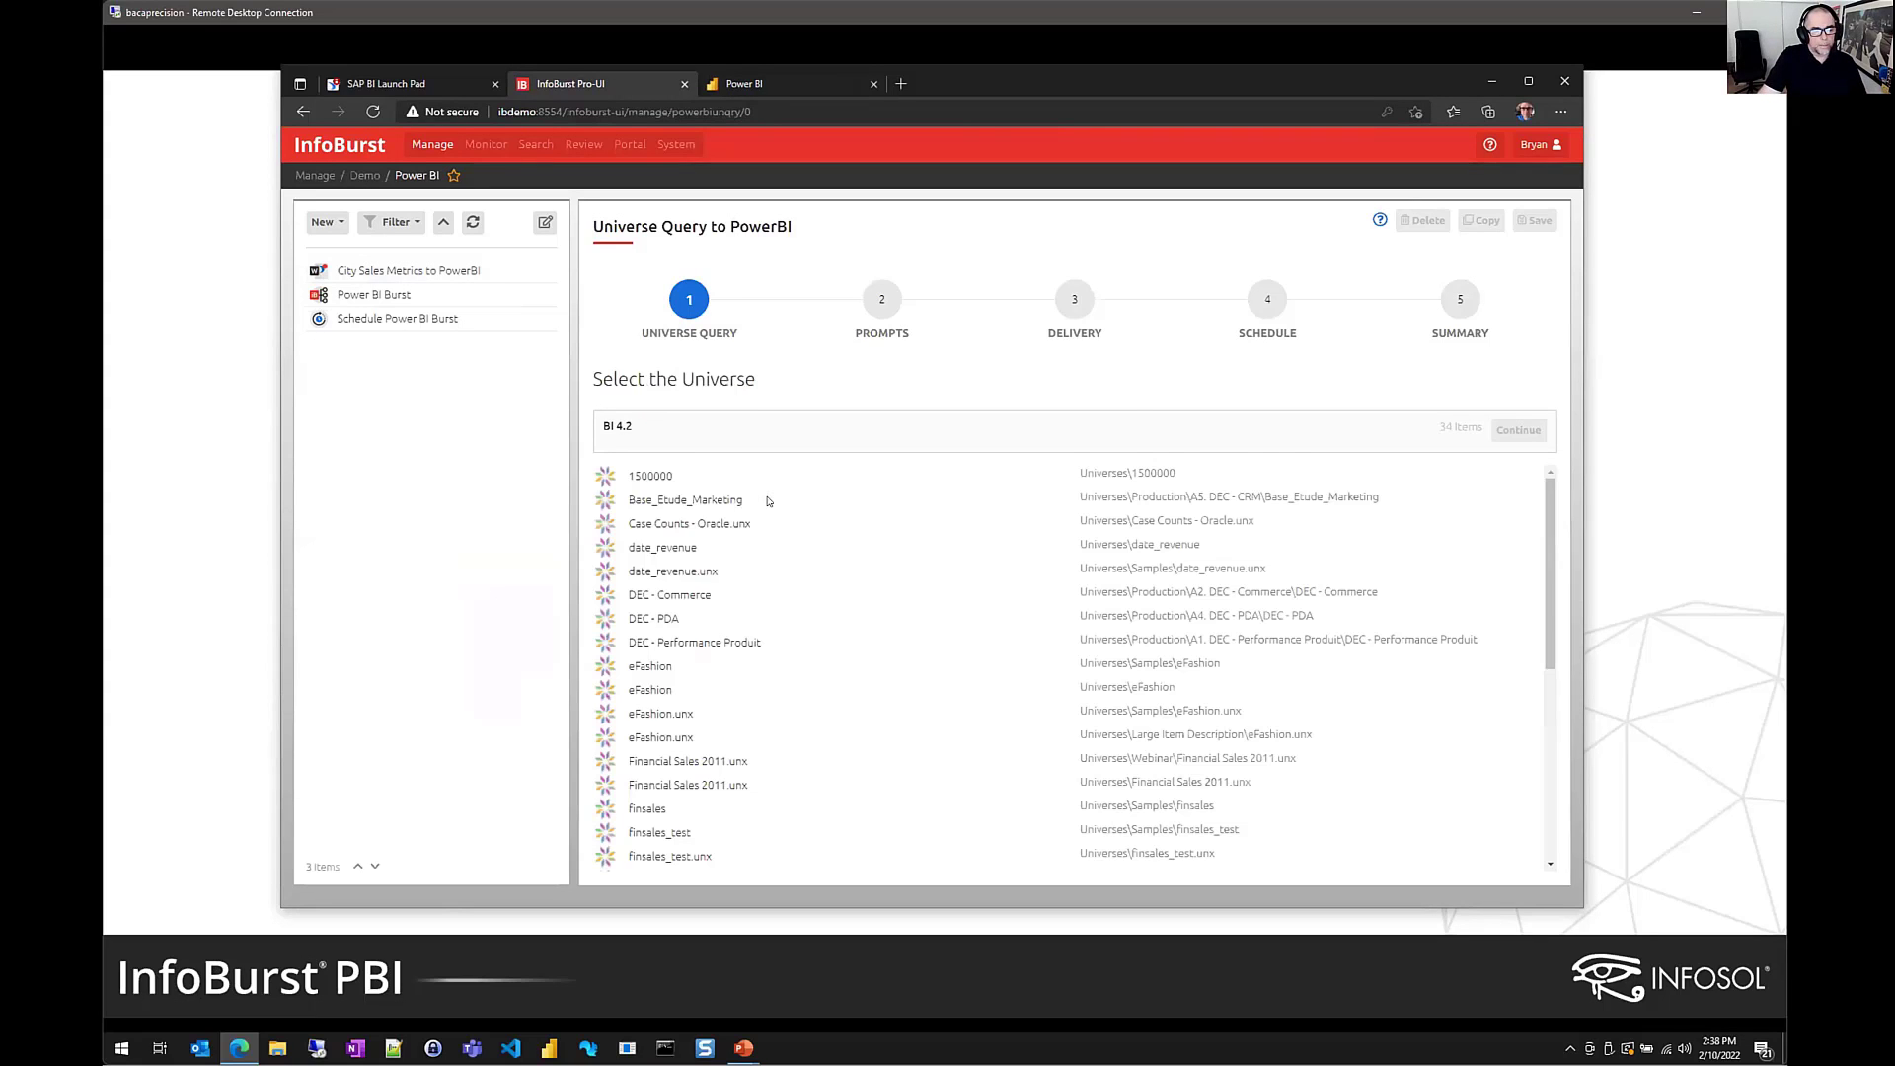
{"action": "left_click", "coordinate": [652, 667]}
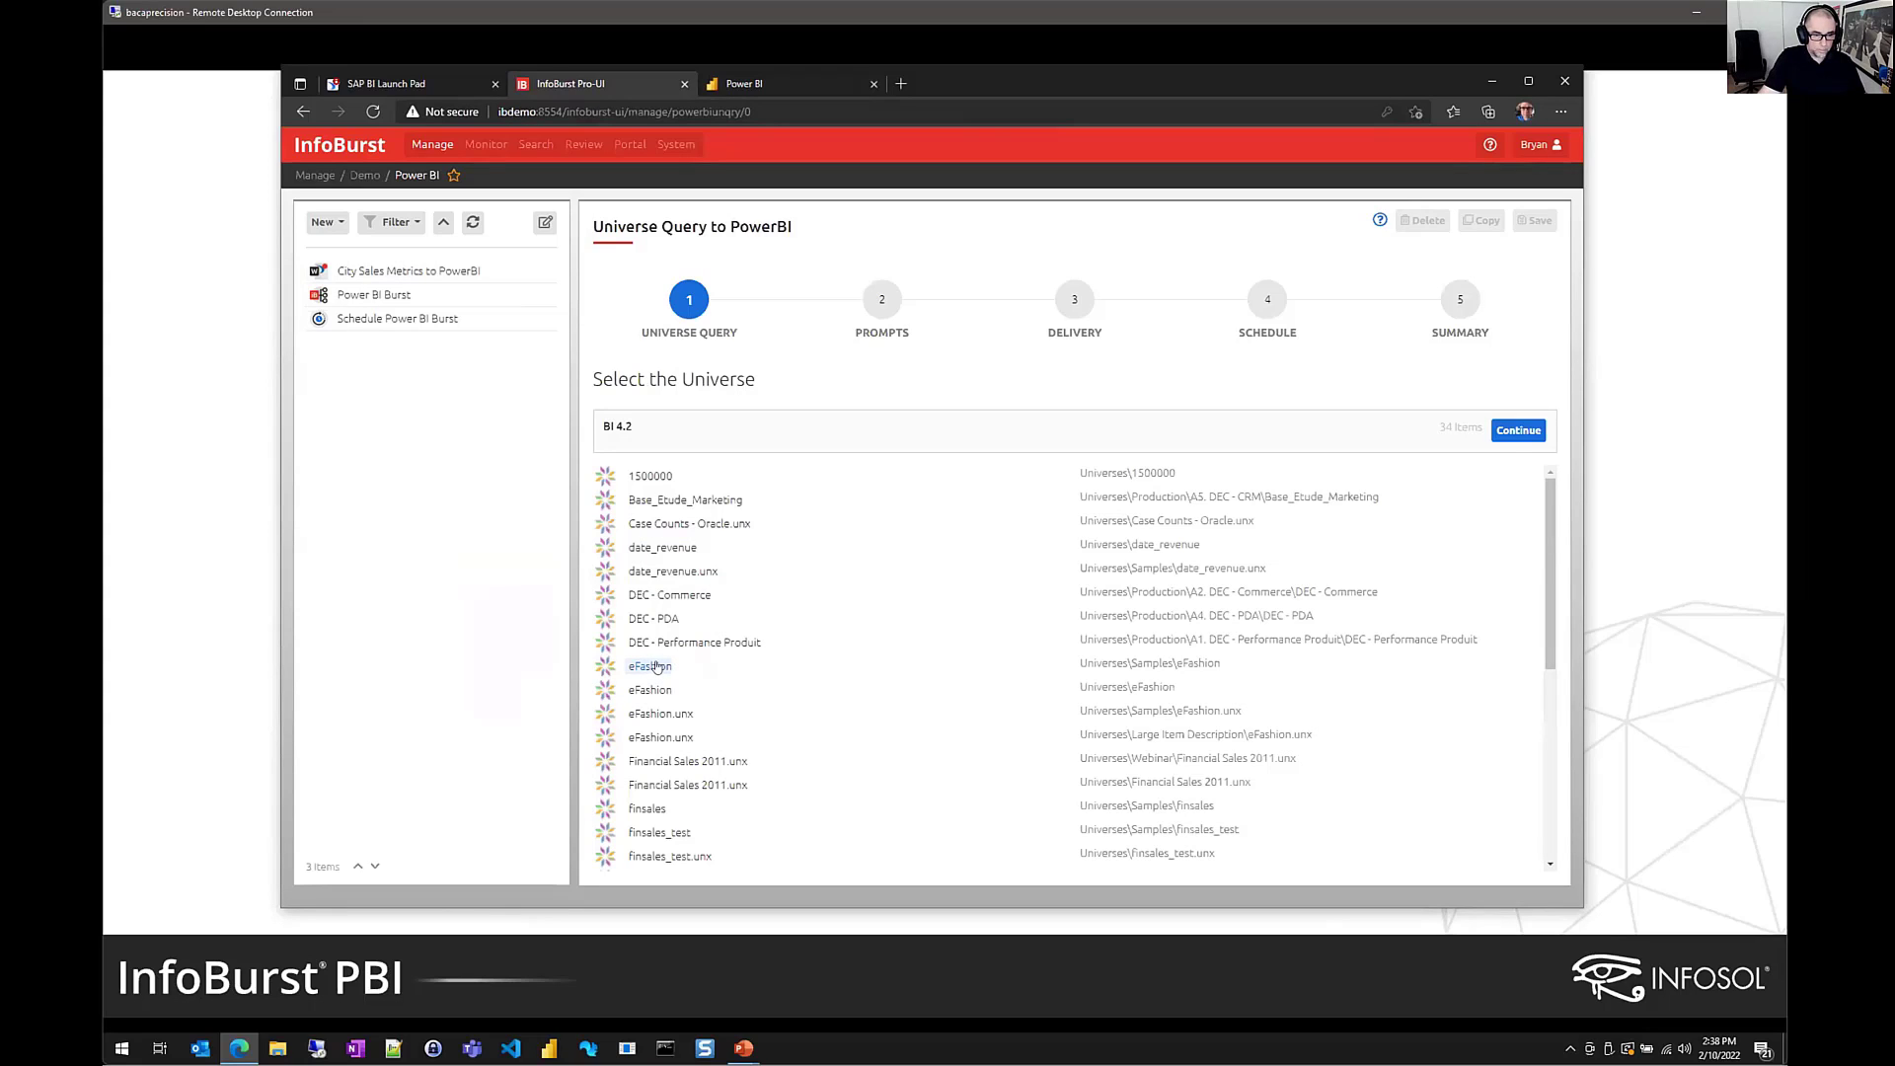
{"action": "left_click", "coordinate": [1520, 431]}
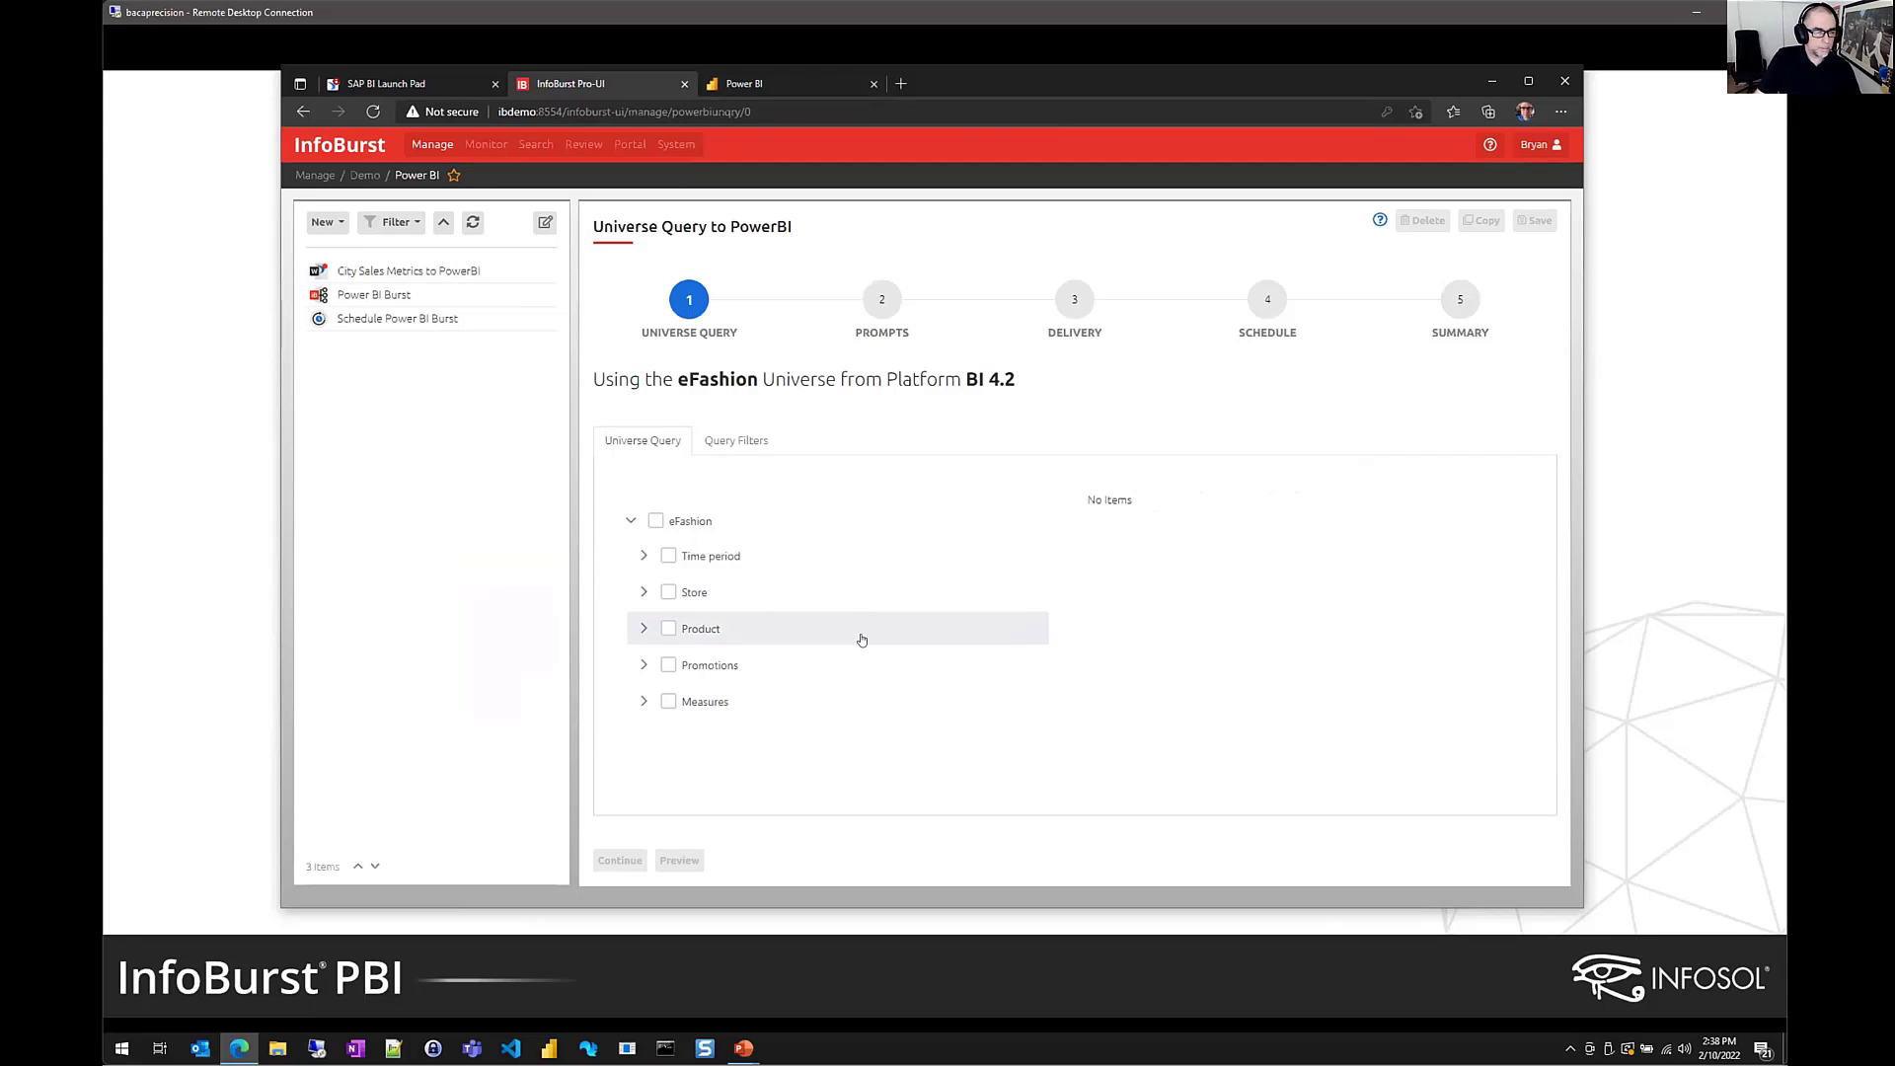
Add State, City and Store name from the Store folder to the query
{"action": "left_click", "coordinate": [641, 592]}
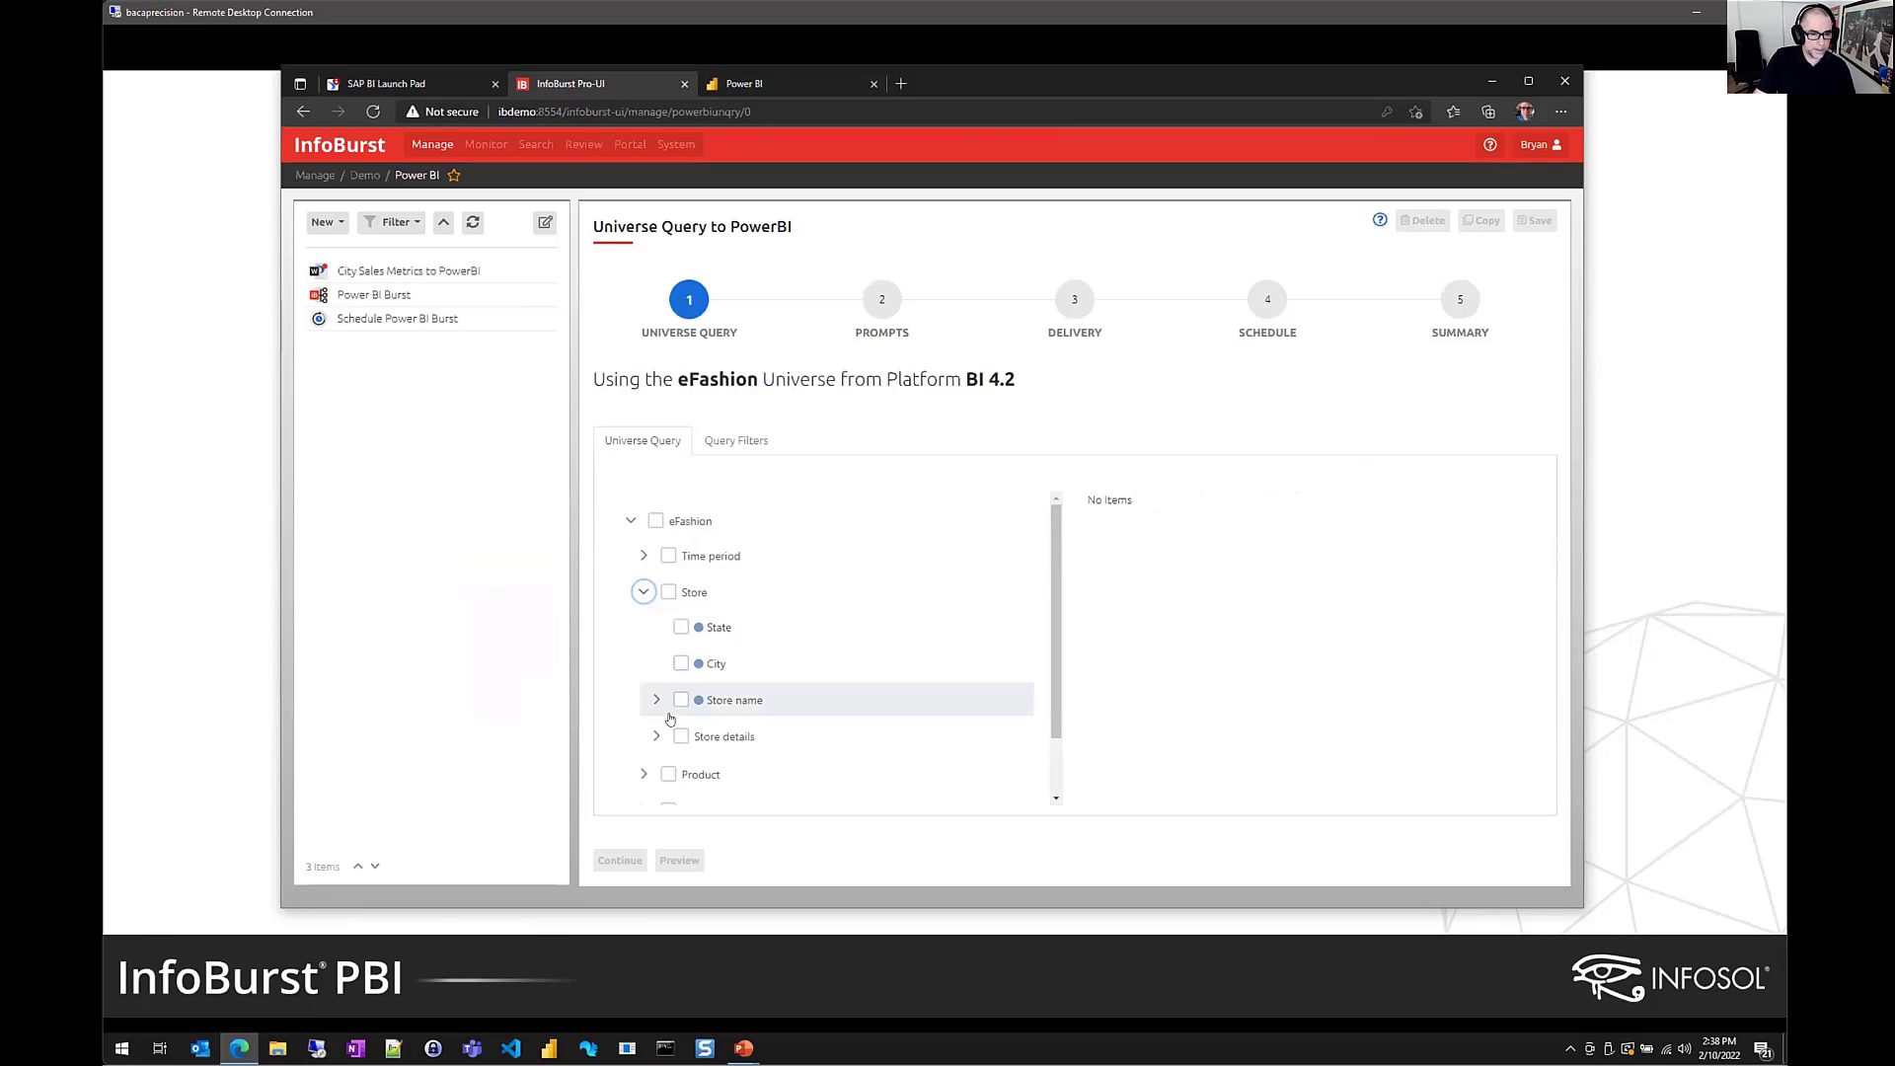
{"action": "left_click", "coordinate": [680, 628]}
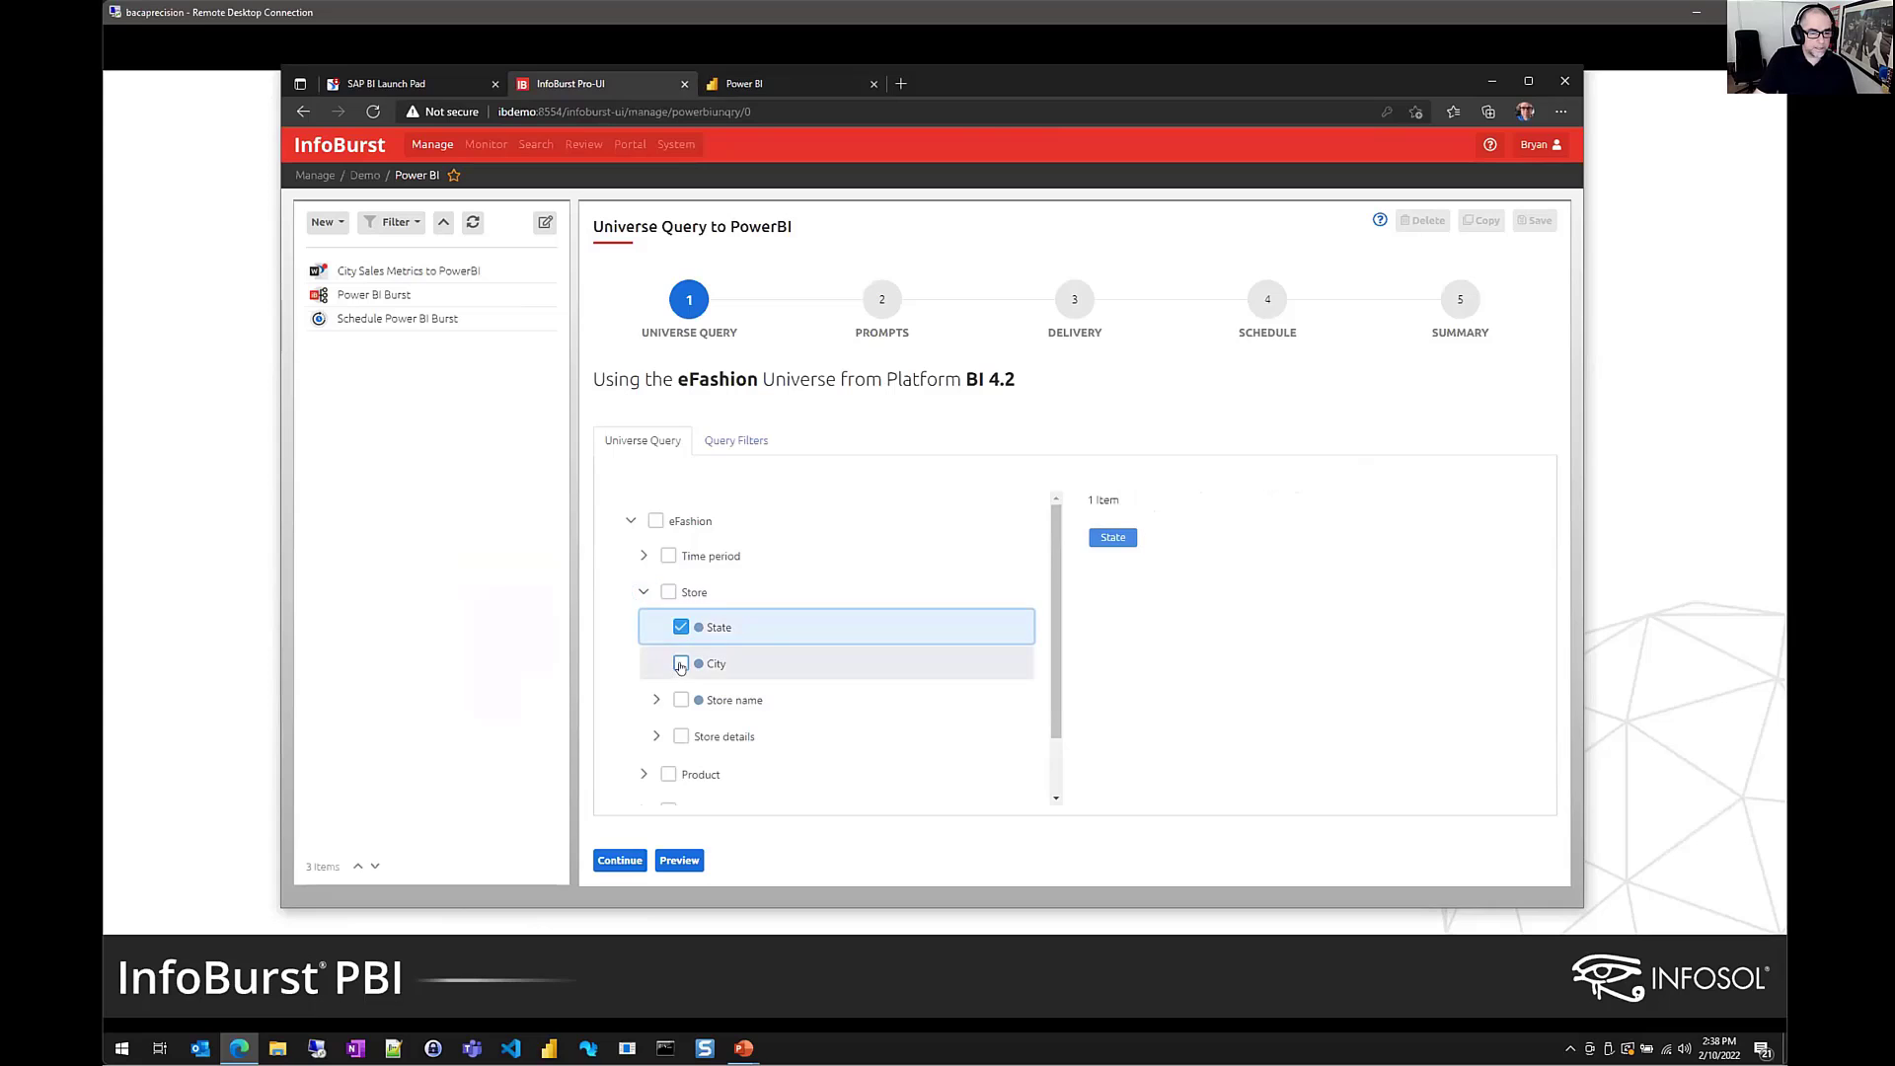
{"action": "left_click", "coordinate": [681, 663]}
{"action": "left_click", "coordinate": [680, 700]}
{"action": "scroll", "coordinate": [680, 700], "scroll_direction": "down", "scroll_amount": 1}
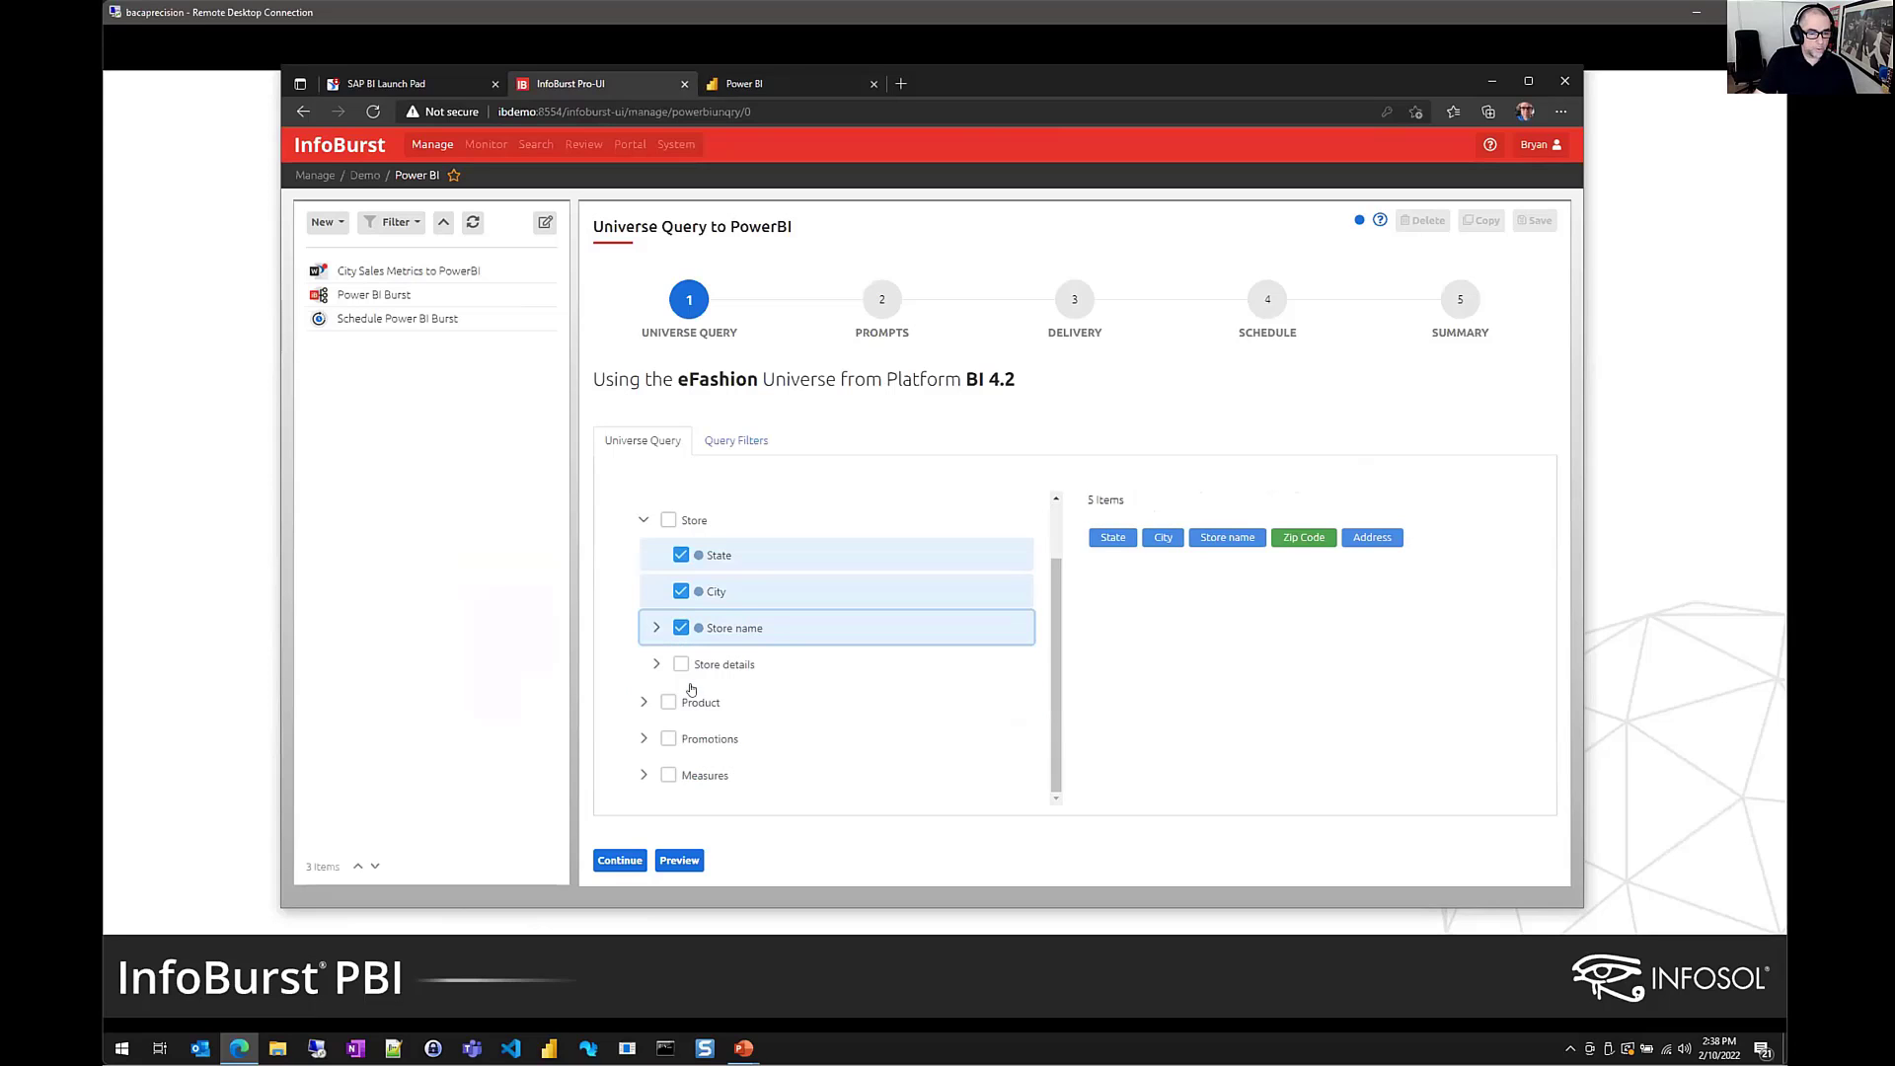
Add Lines from Product, plus the Sales revenue and Quantity sold measures
{"action": "left_click", "coordinate": [643, 703]}
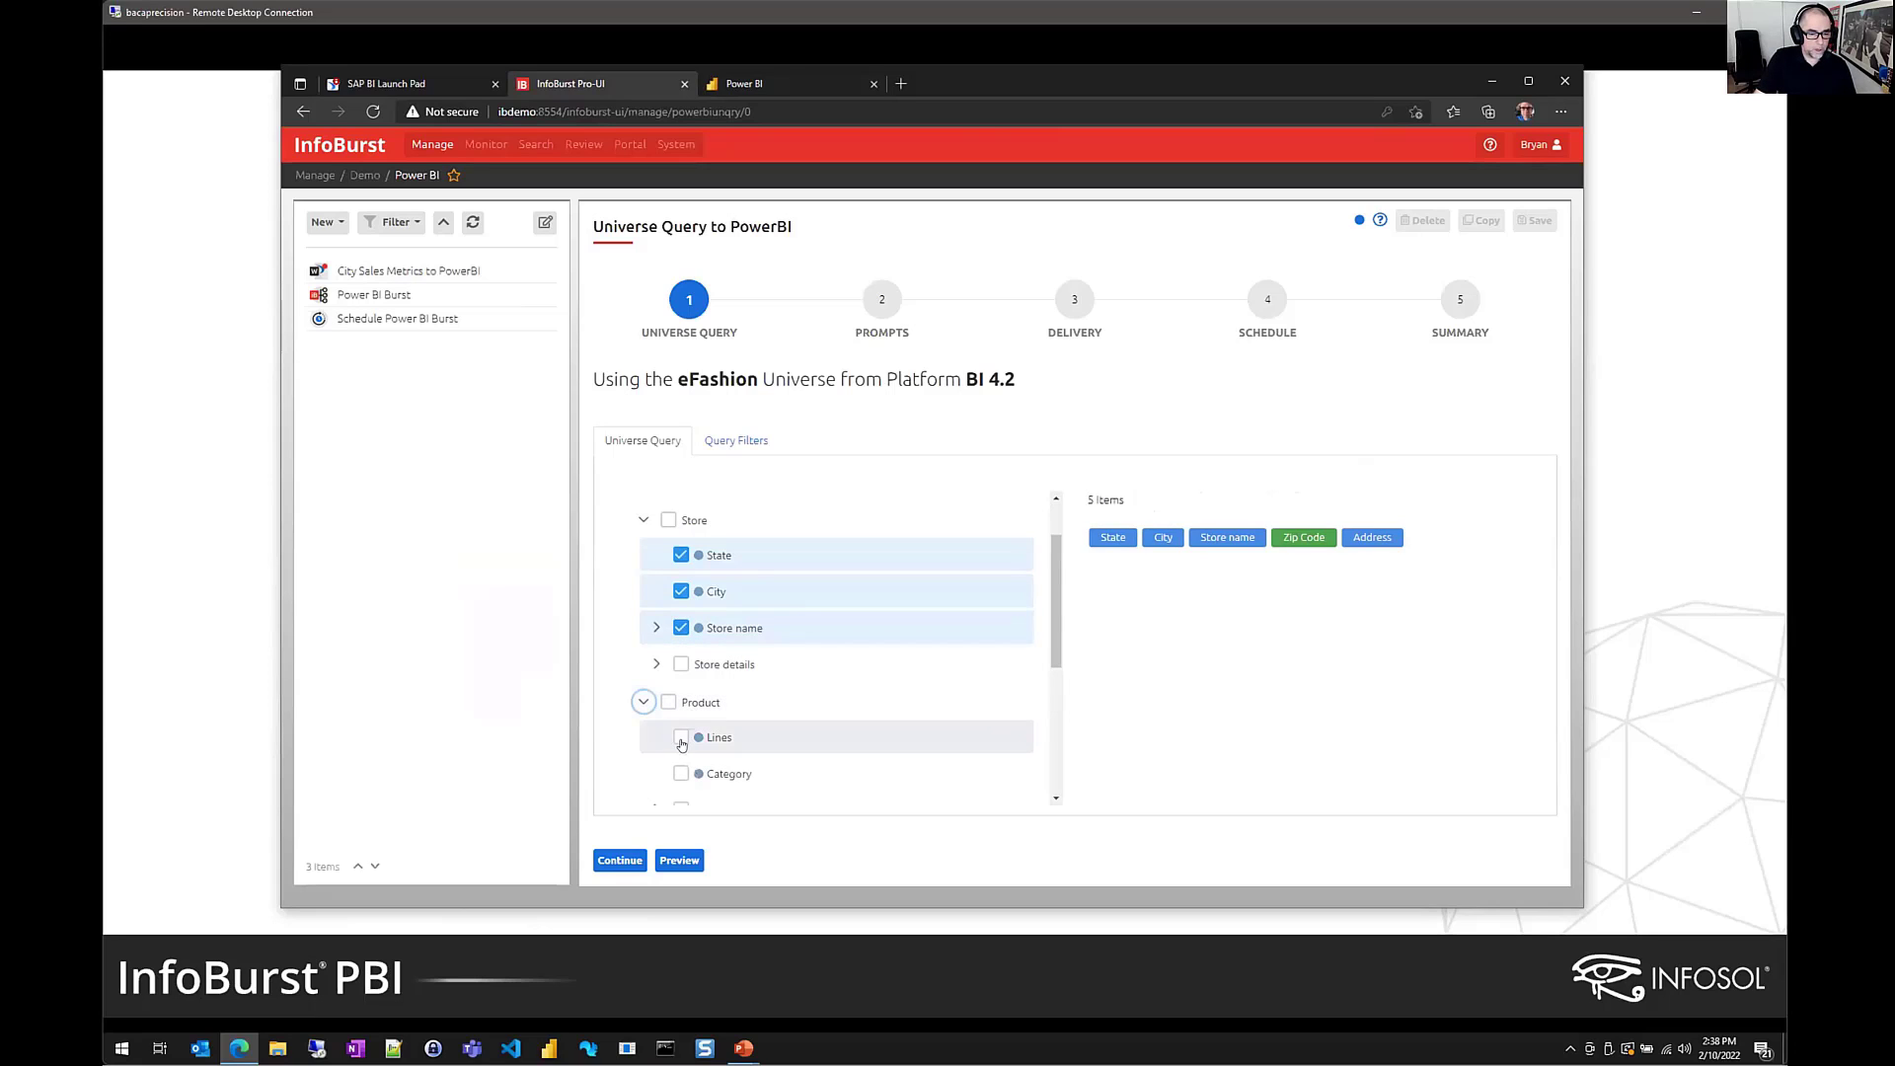
{"action": "left_click", "coordinate": [681, 737]}
{"action": "scroll", "coordinate": [681, 681], "scroll_direction": "down", "scroll_amount": 5}
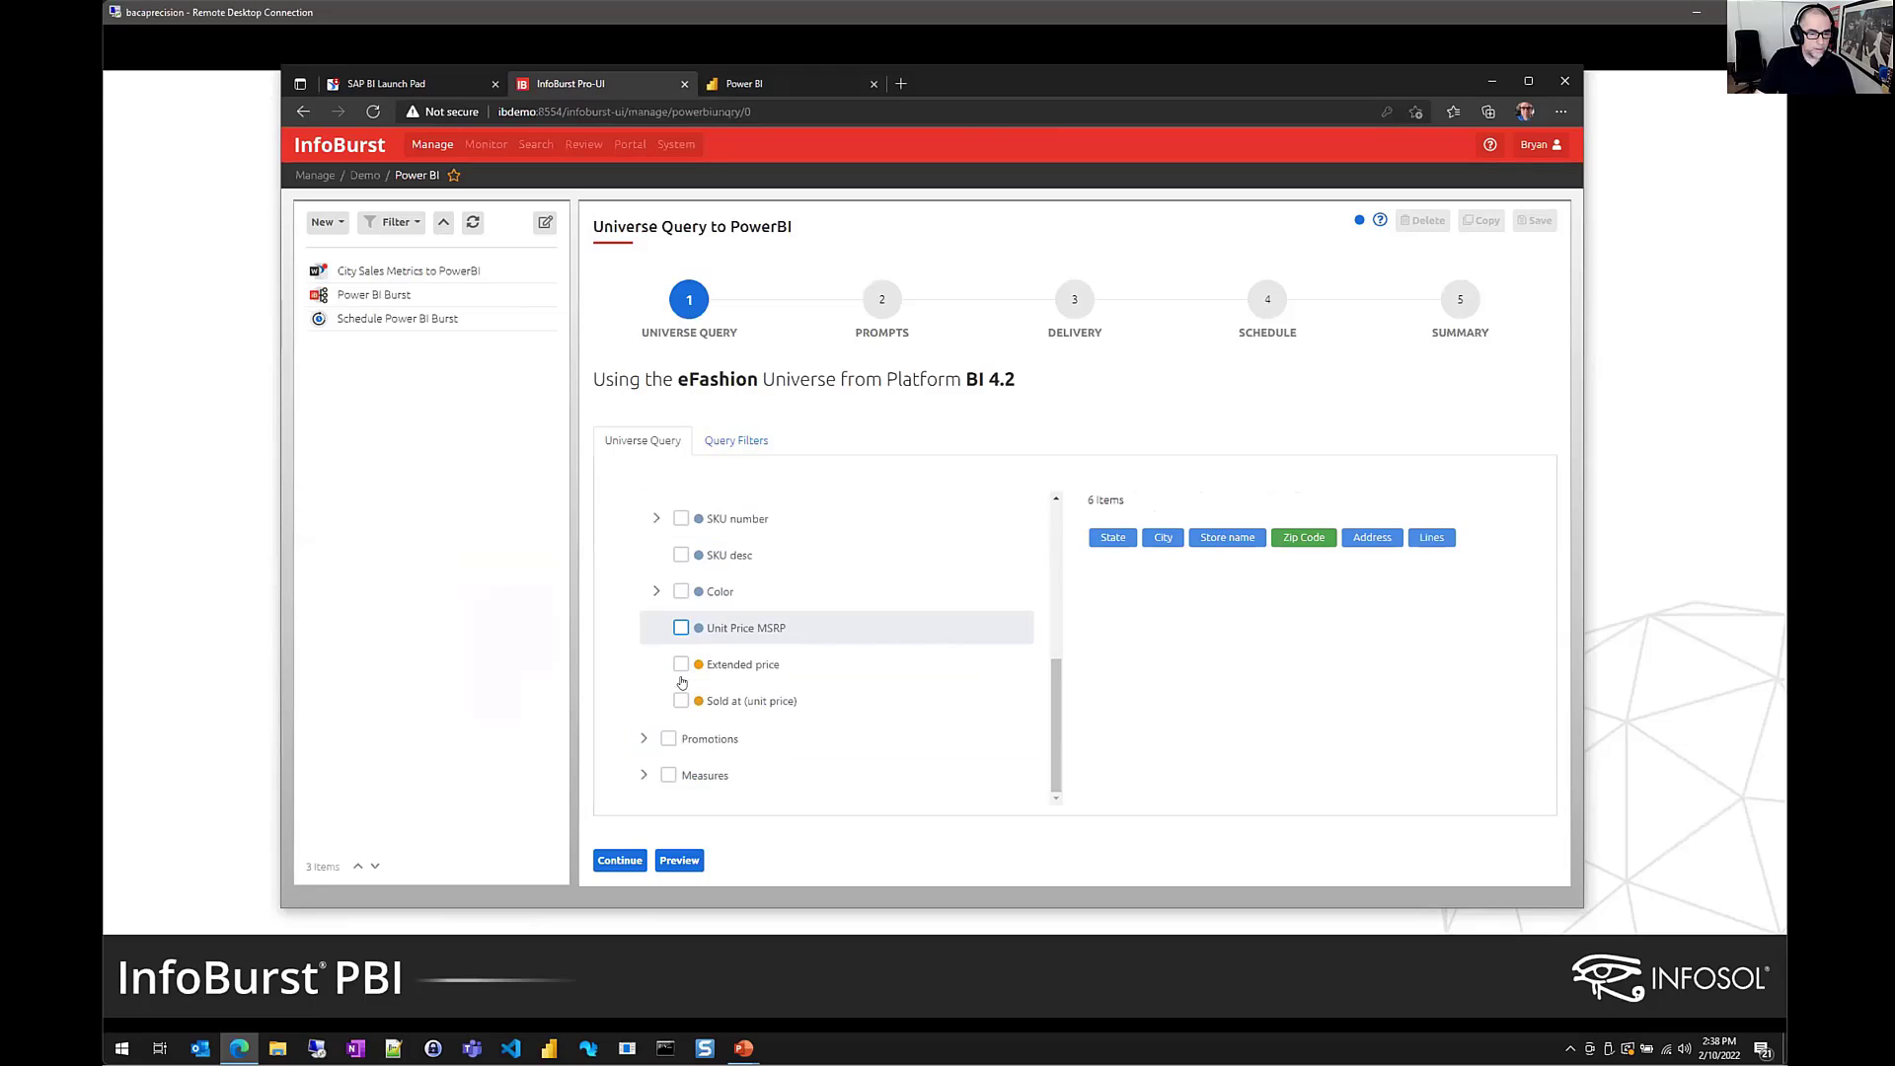
{"action": "left_click", "coordinate": [642, 776]}
{"action": "scroll", "coordinate": [651, 730], "scroll_direction": "down", "scroll_amount": 3}
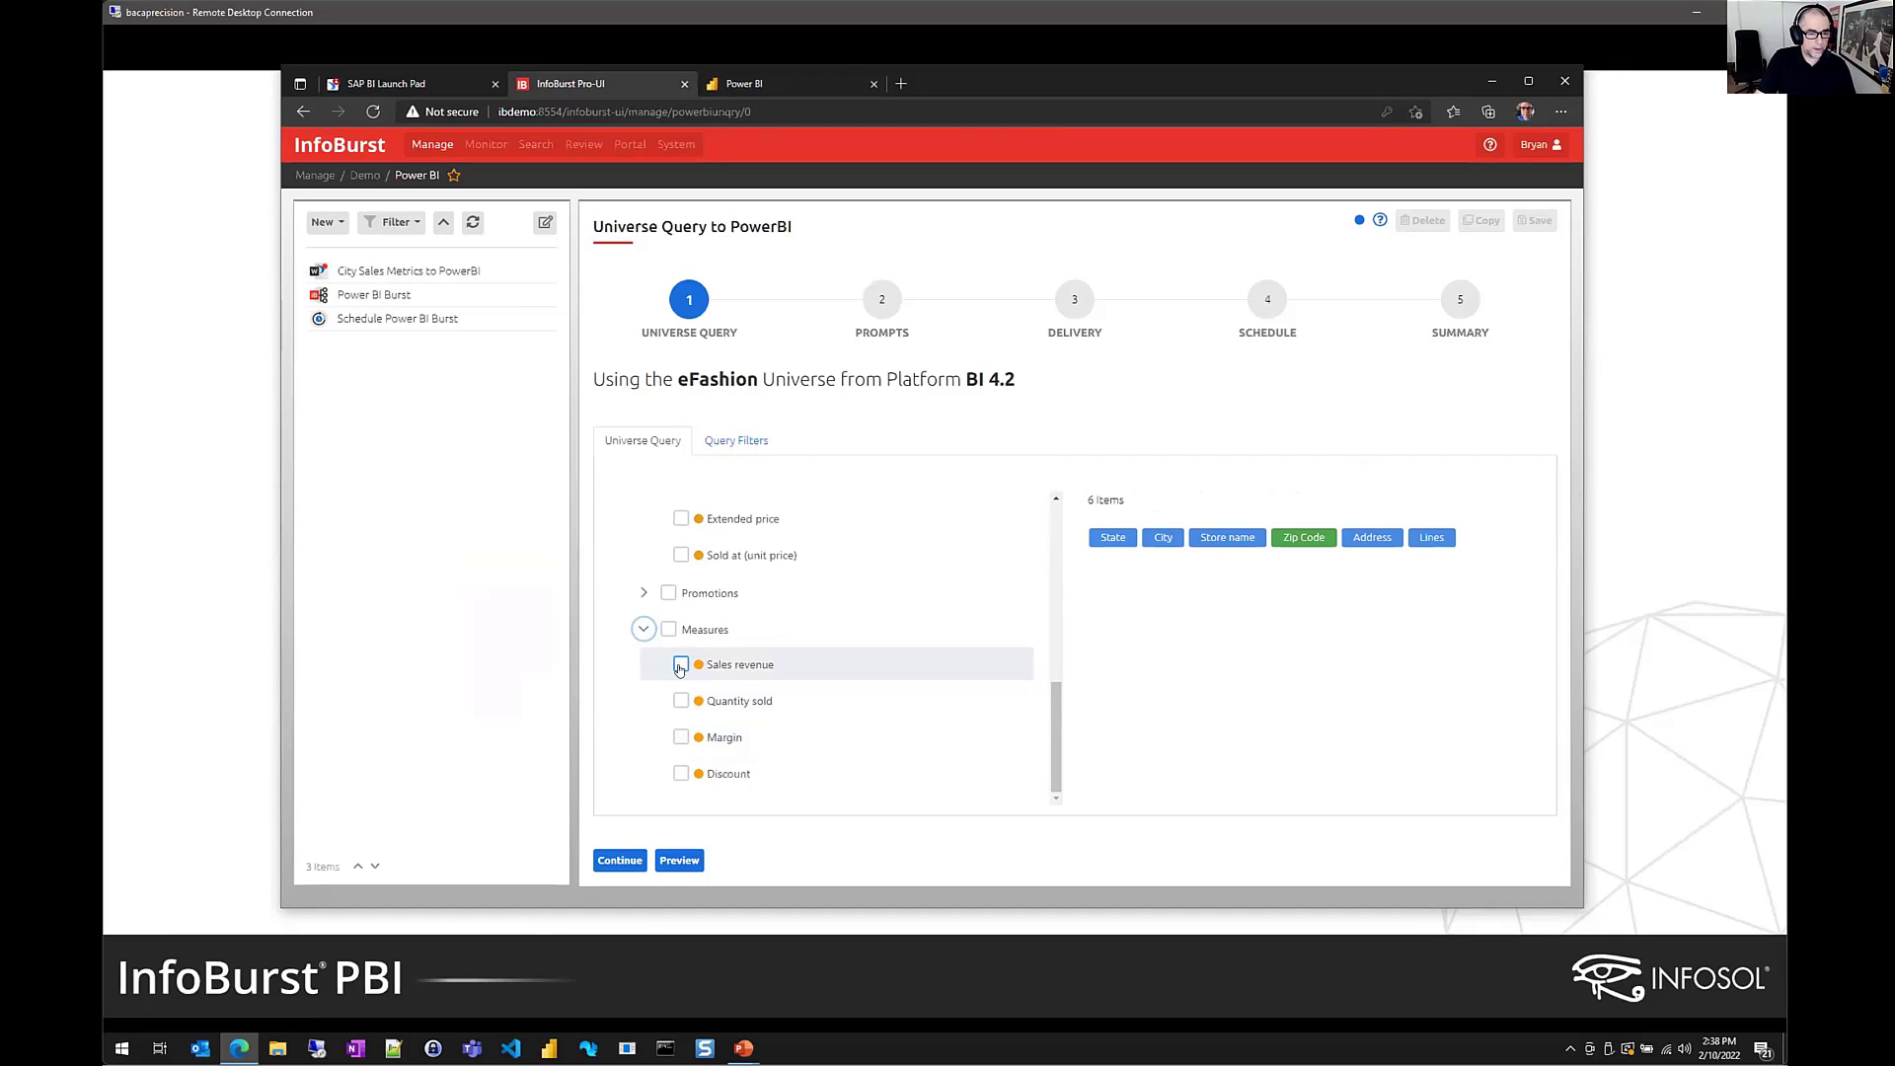
{"action": "left_click", "coordinate": [681, 665]}
{"action": "left_click", "coordinate": [680, 702]}
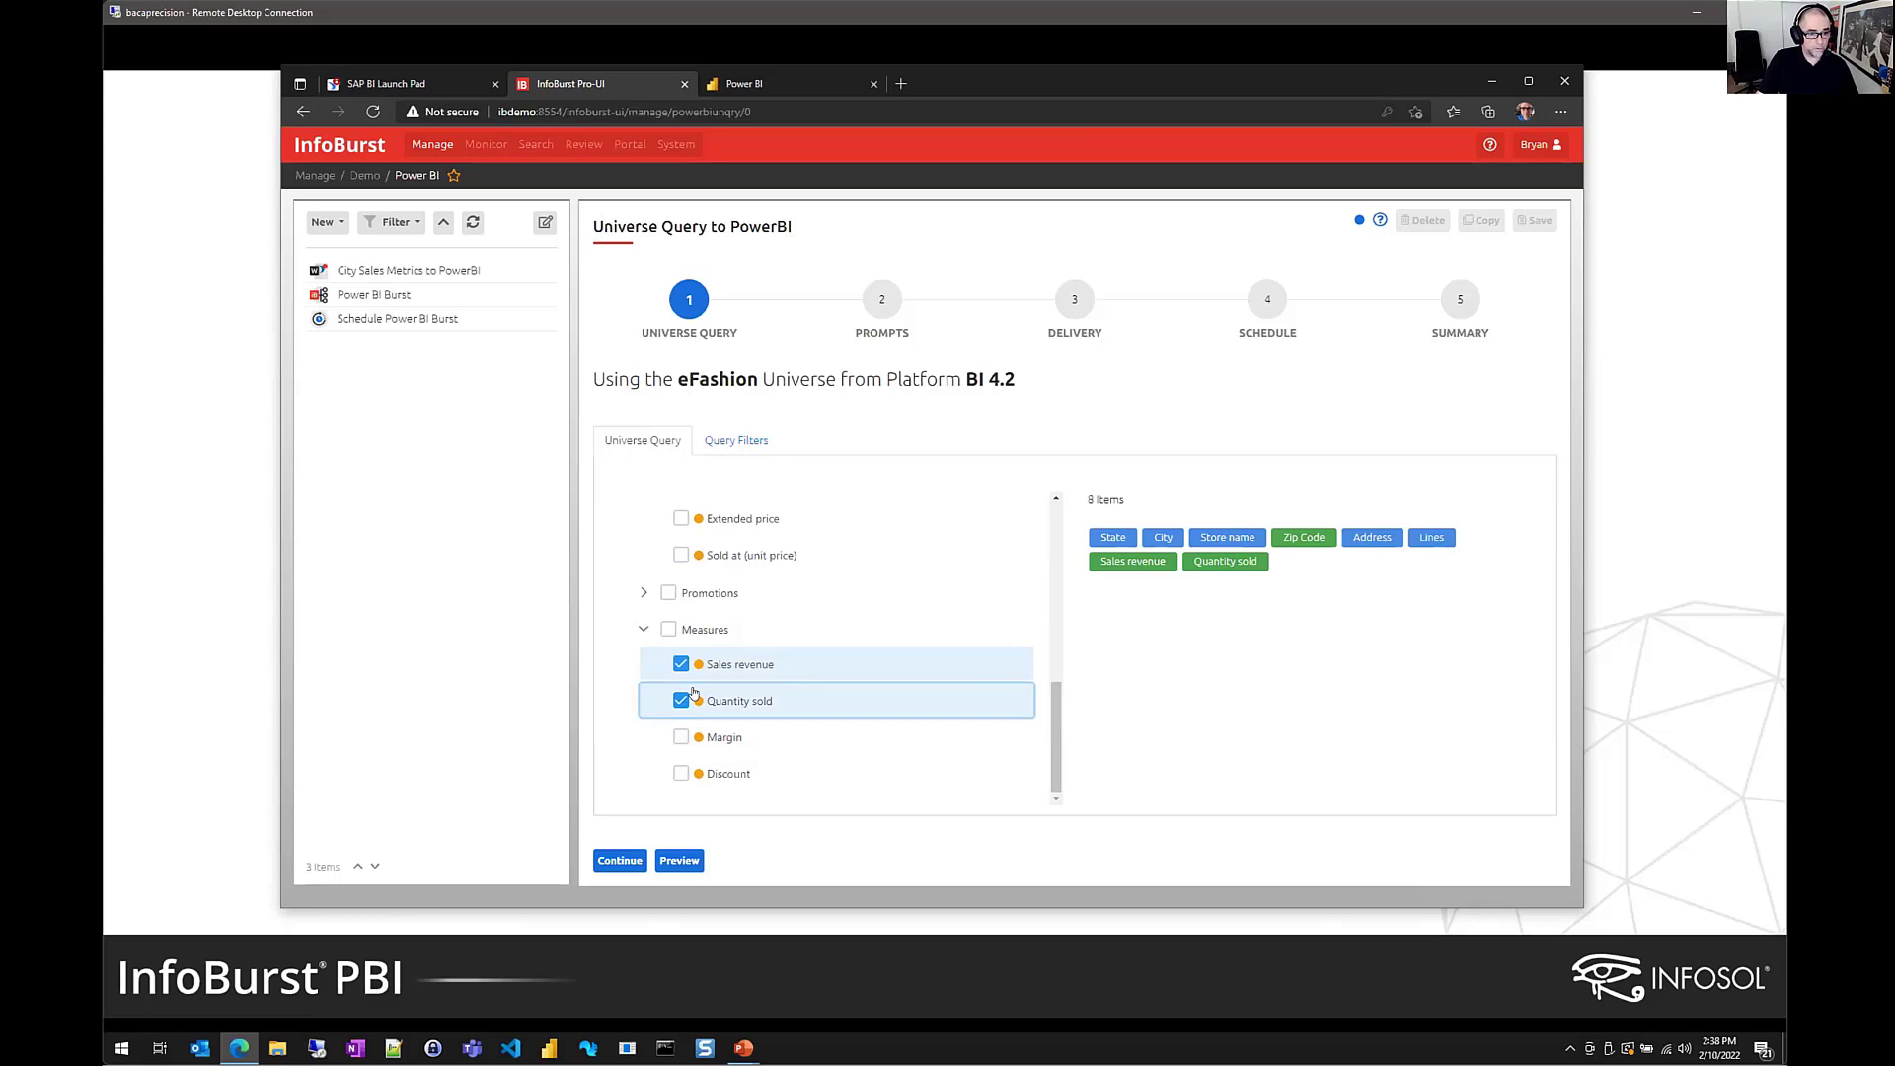
Filter the query to Quantity sold Greater Than 1000 and preview the 50 × 8 result
{"action": "left_click", "coordinate": [742, 441]}
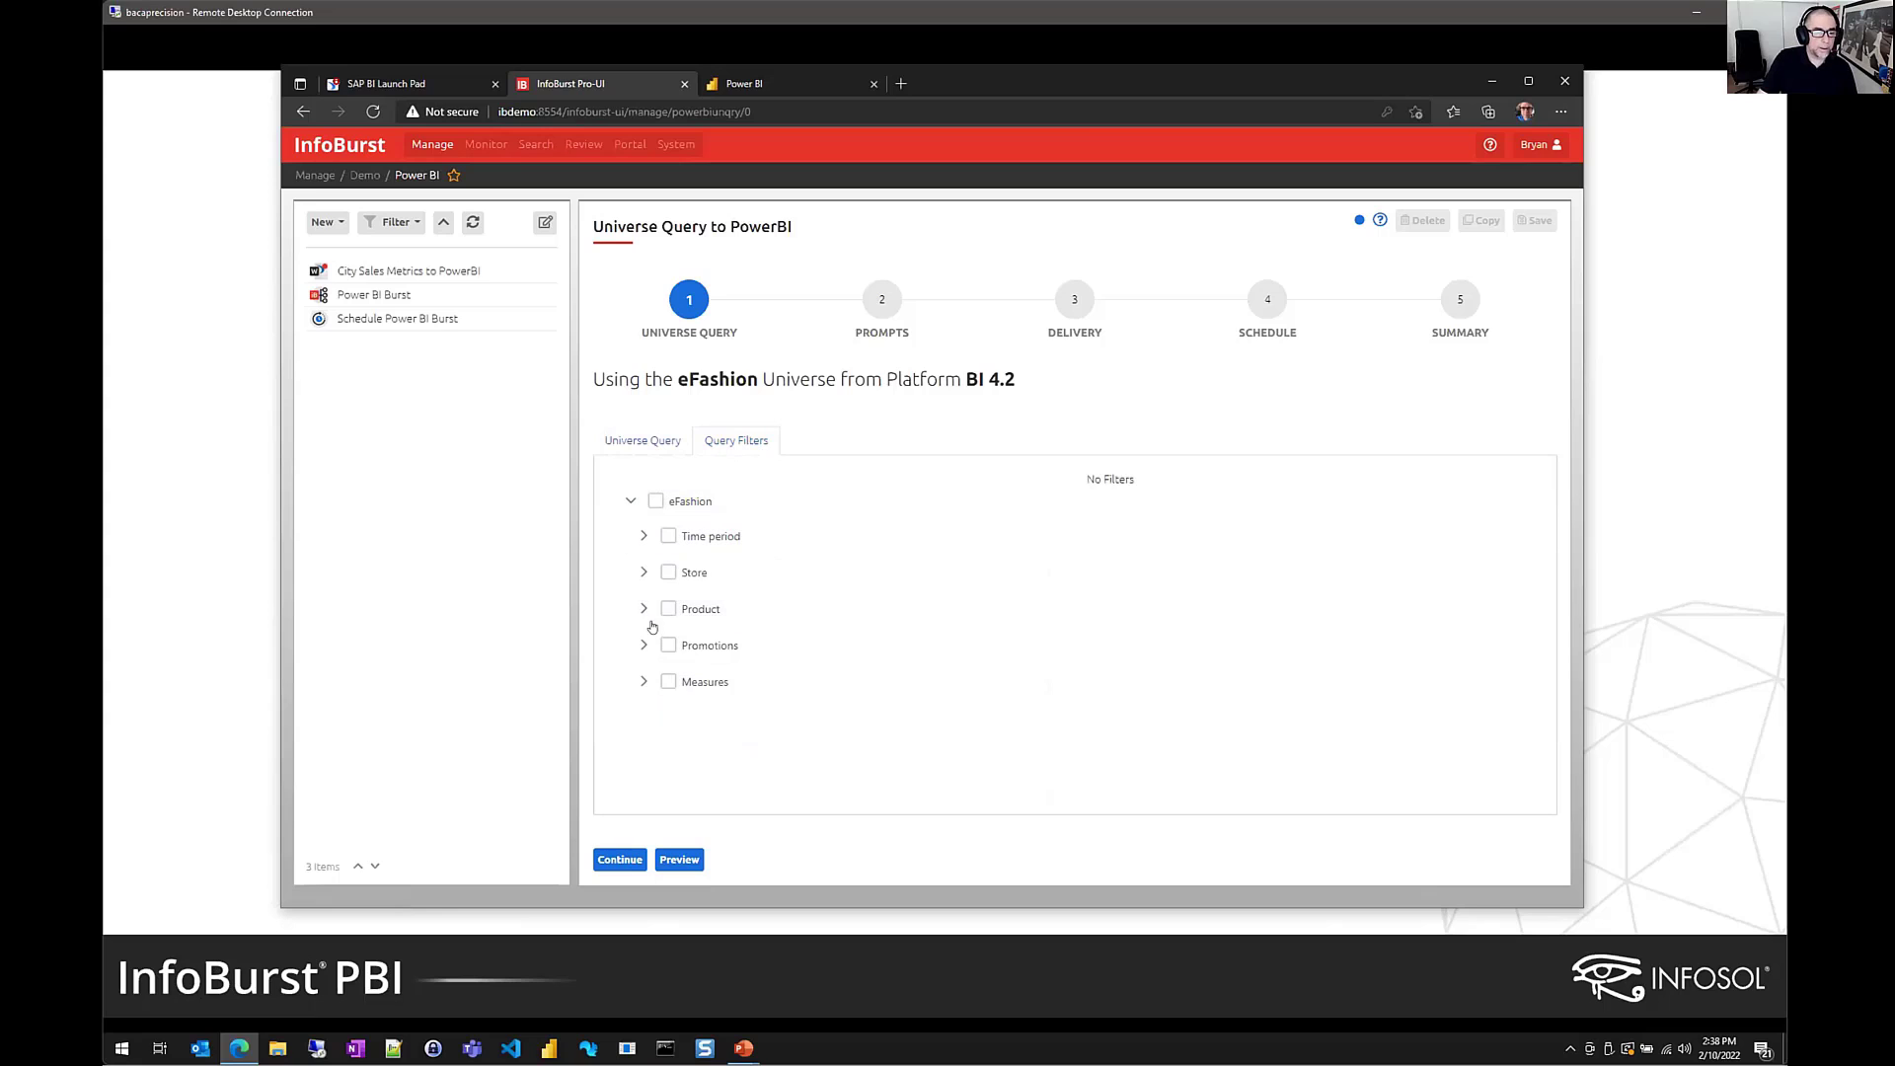
{"action": "left_click", "coordinate": [645, 686]}
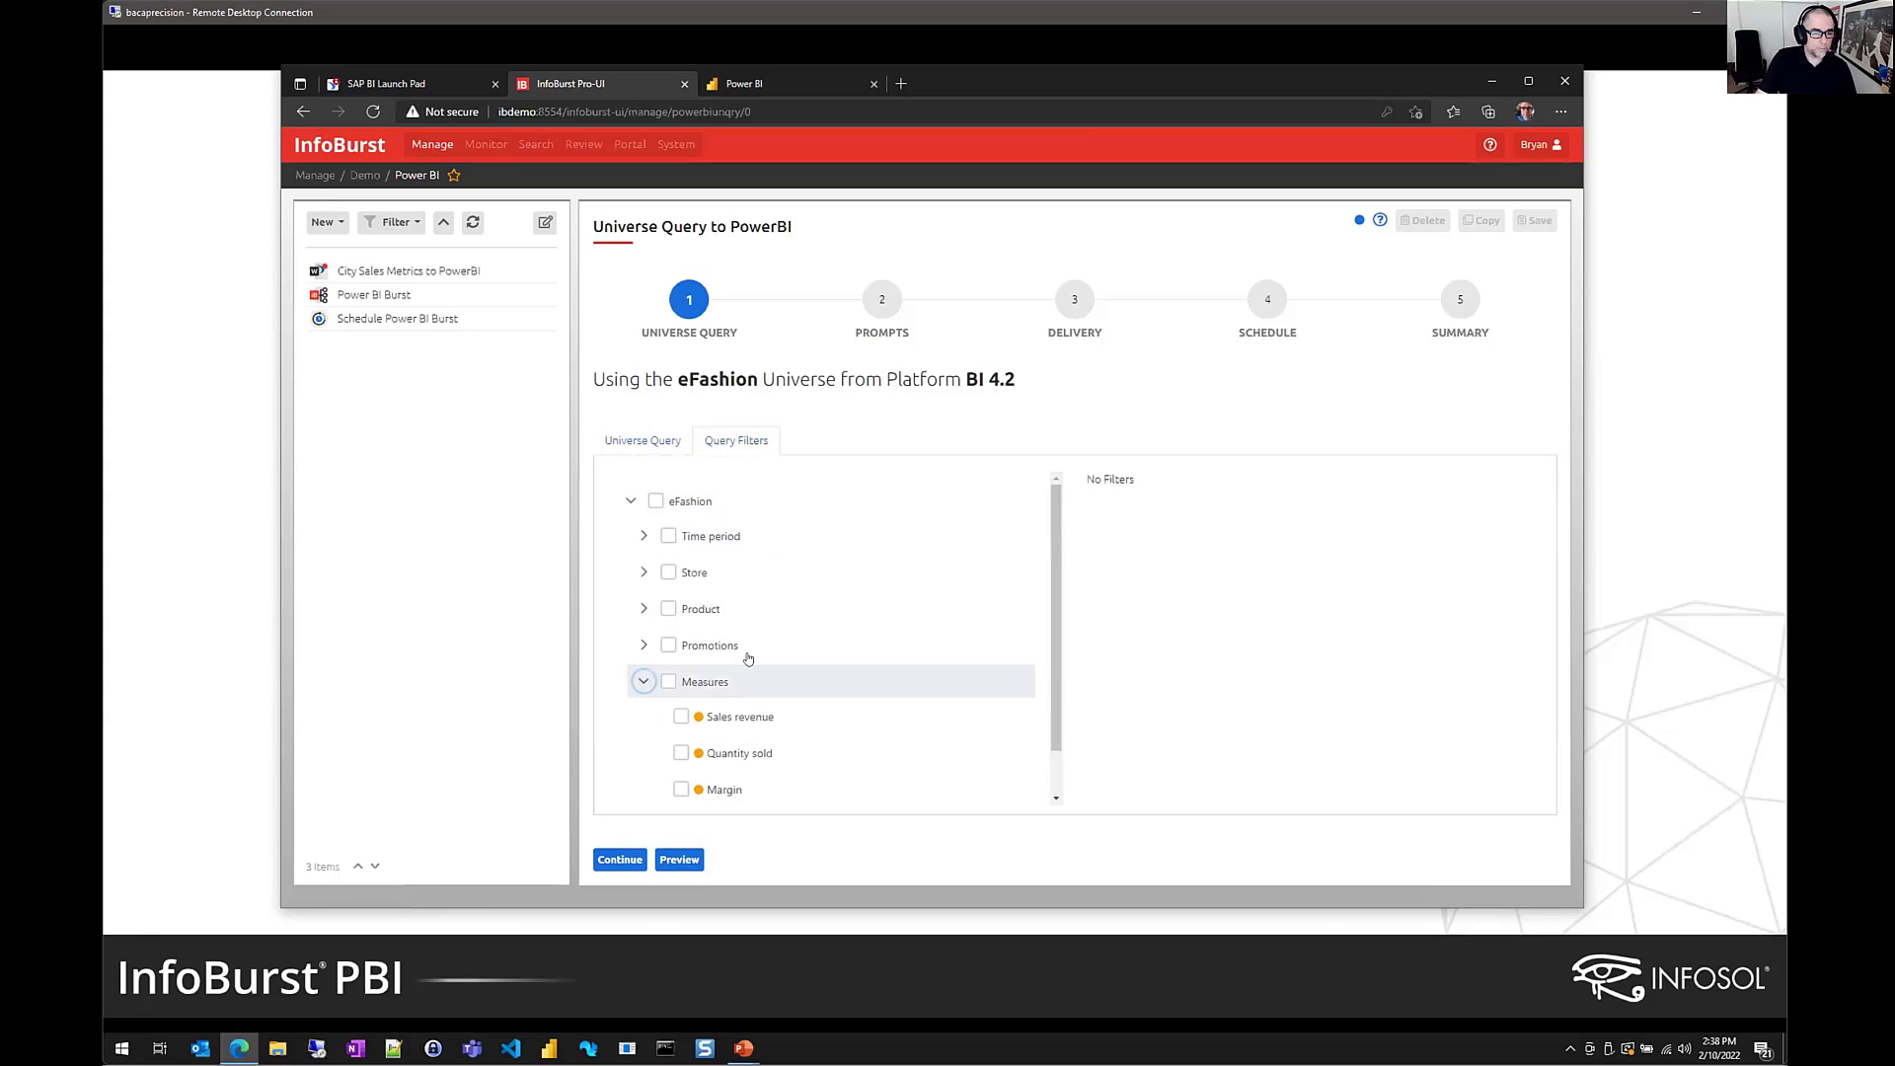
{"action": "scroll", "coordinate": [760, 676], "scroll_direction": "down", "scroll_amount": 1}
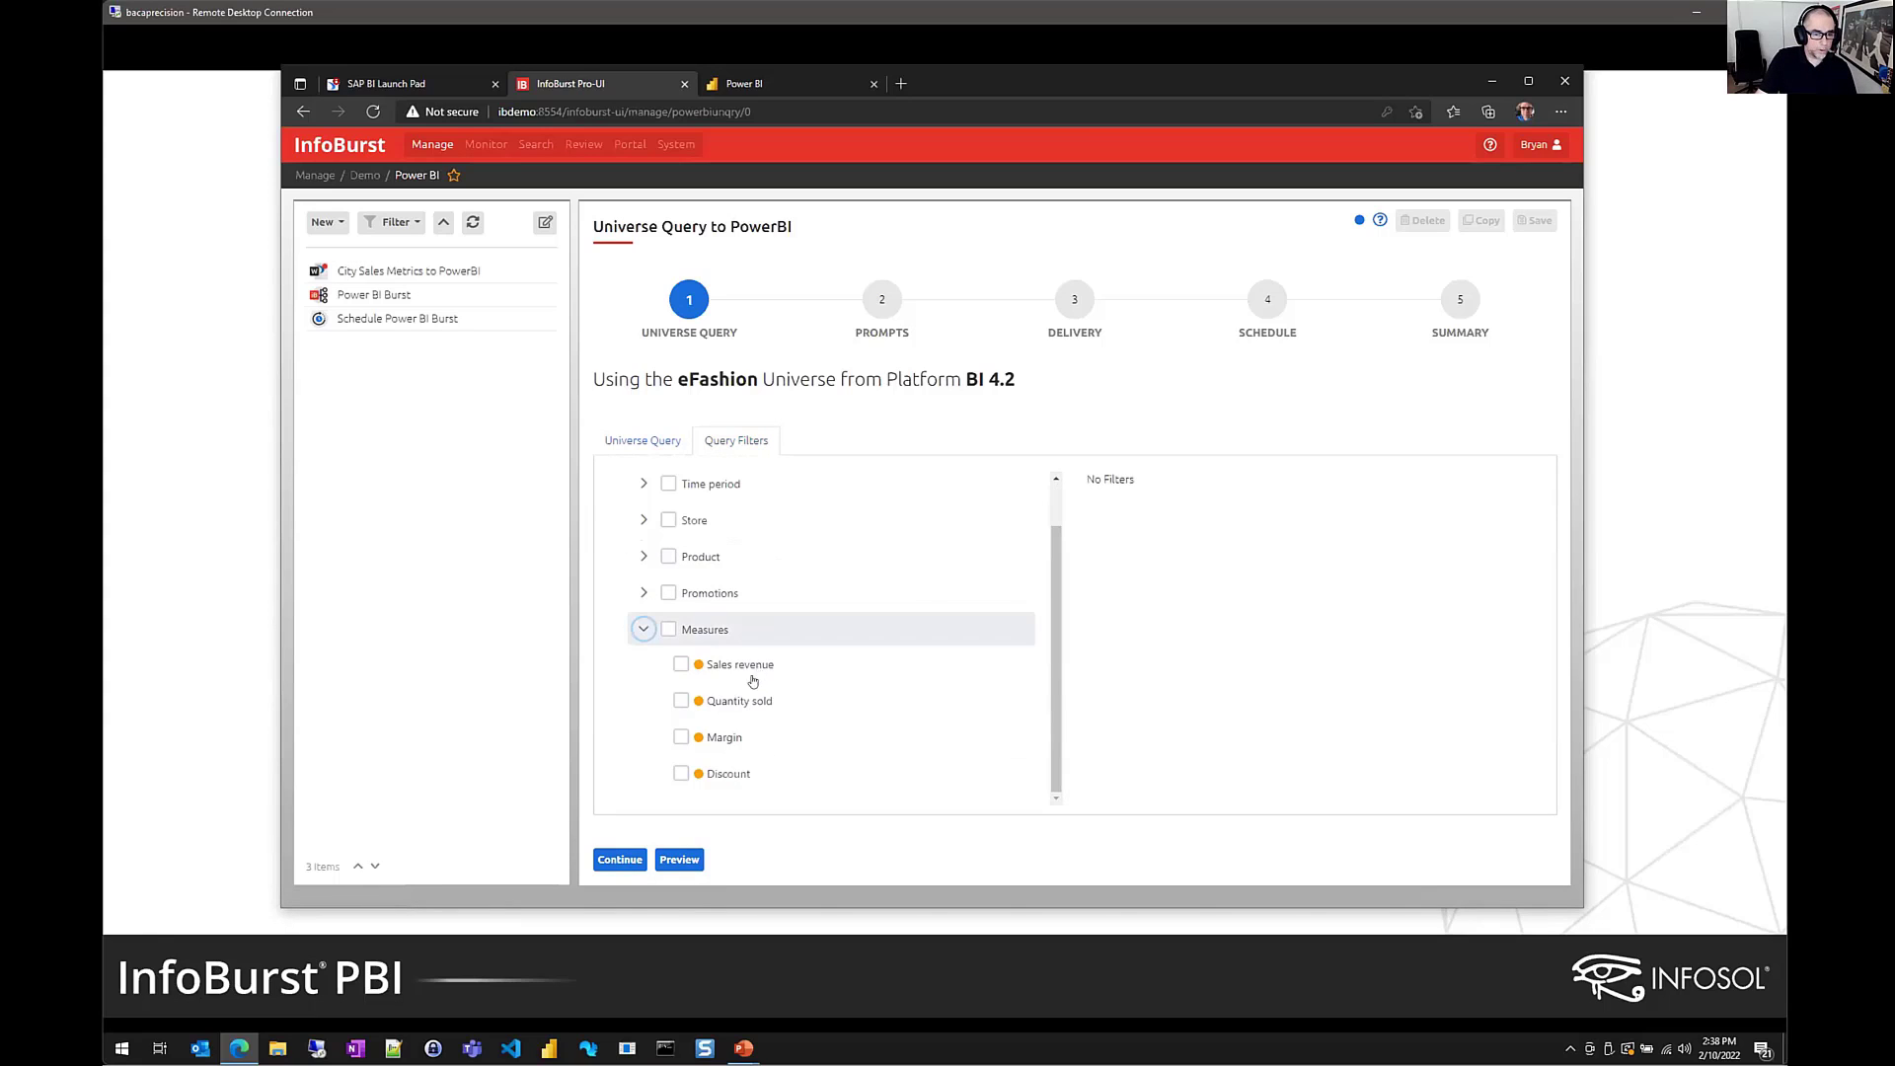
{"action": "left_click", "coordinate": [681, 700]}
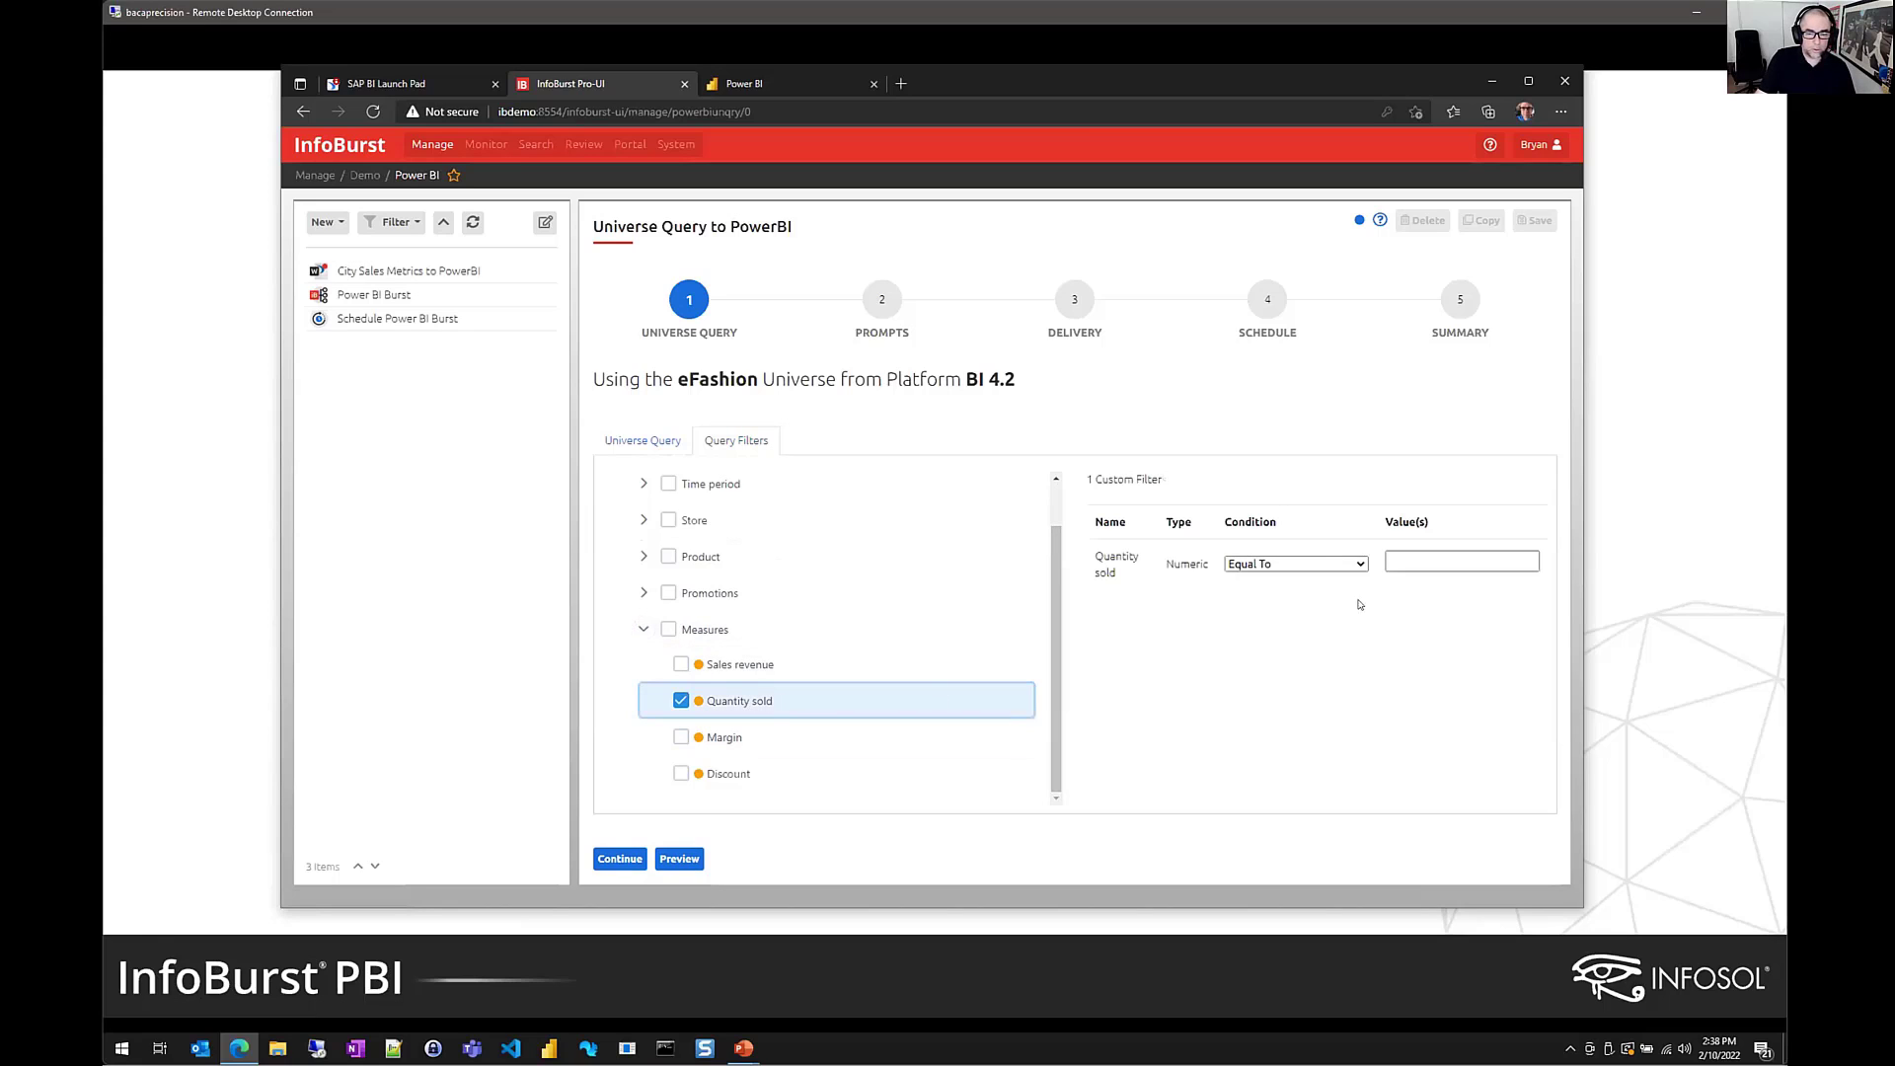
{"action": "left_click", "coordinate": [1325, 565]}
{"action": "left_click", "coordinate": [1334, 637]}
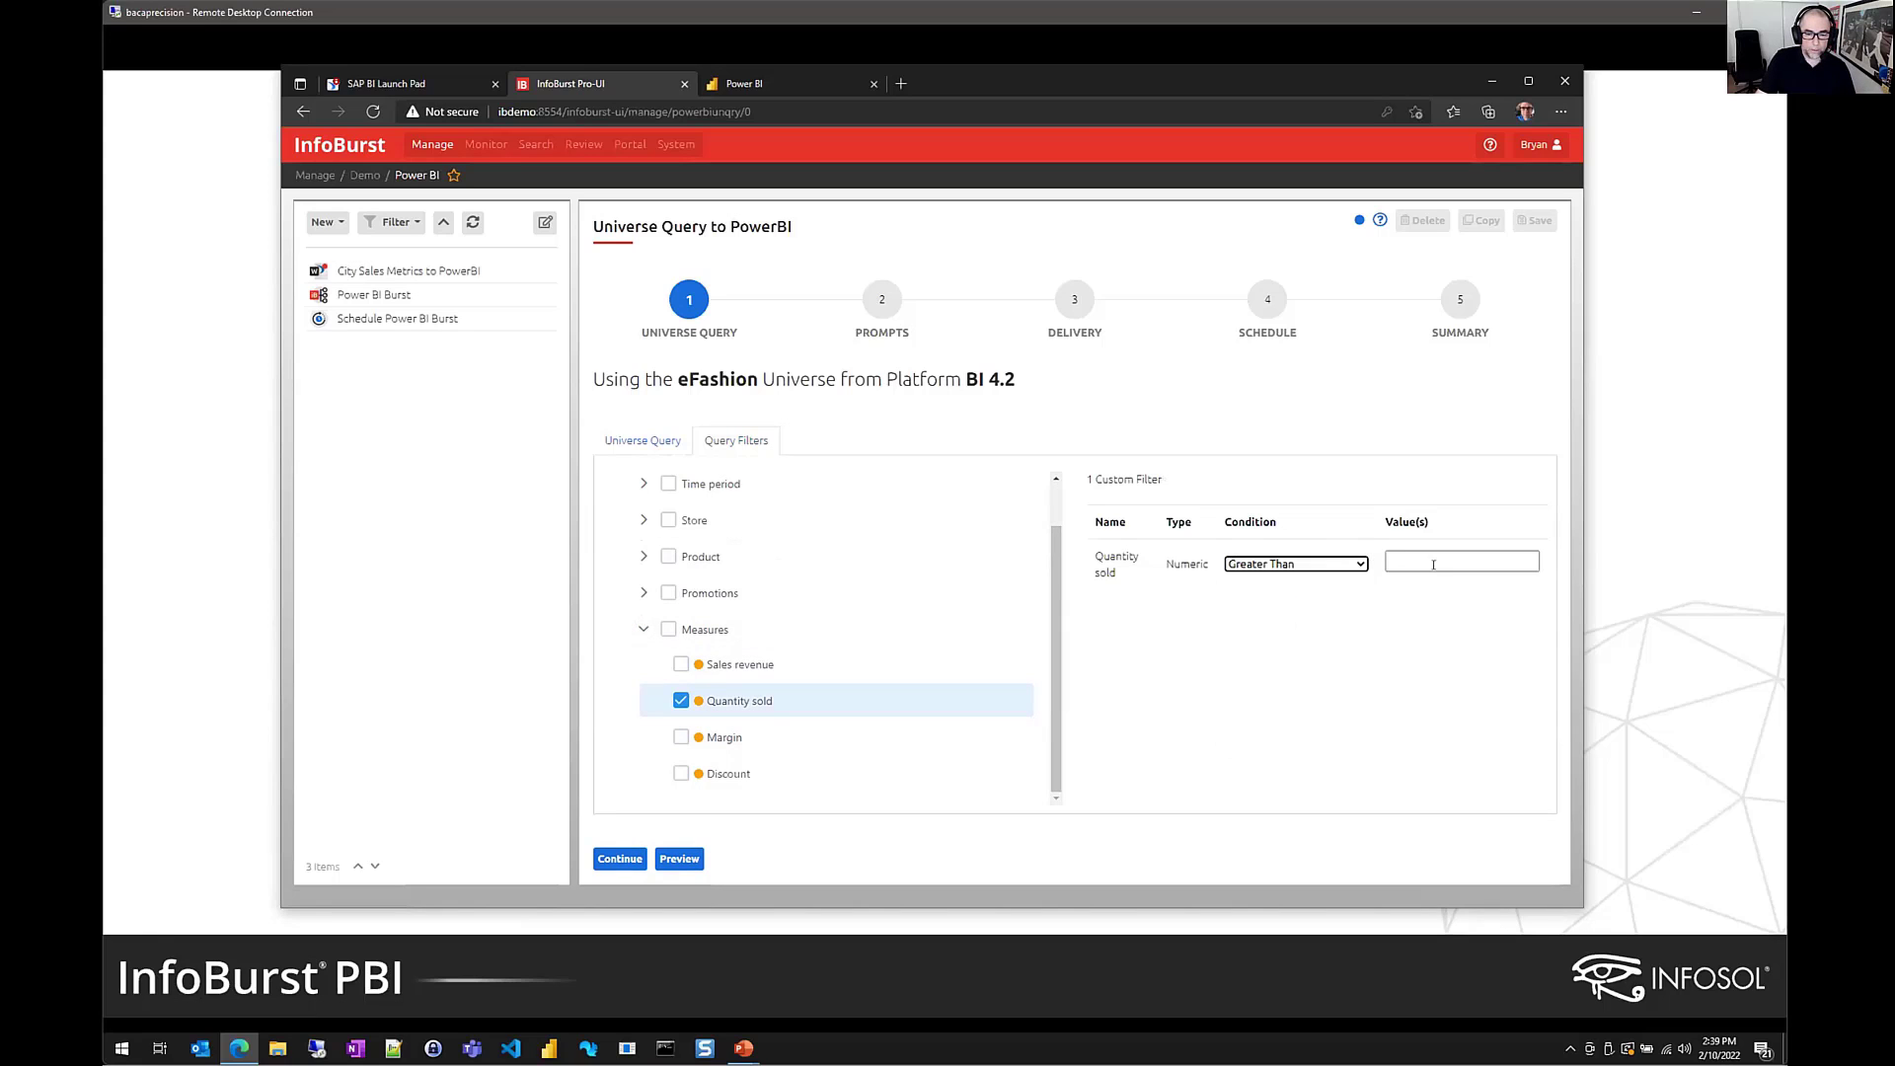
{"action": "left_click", "coordinate": [1428, 553]}
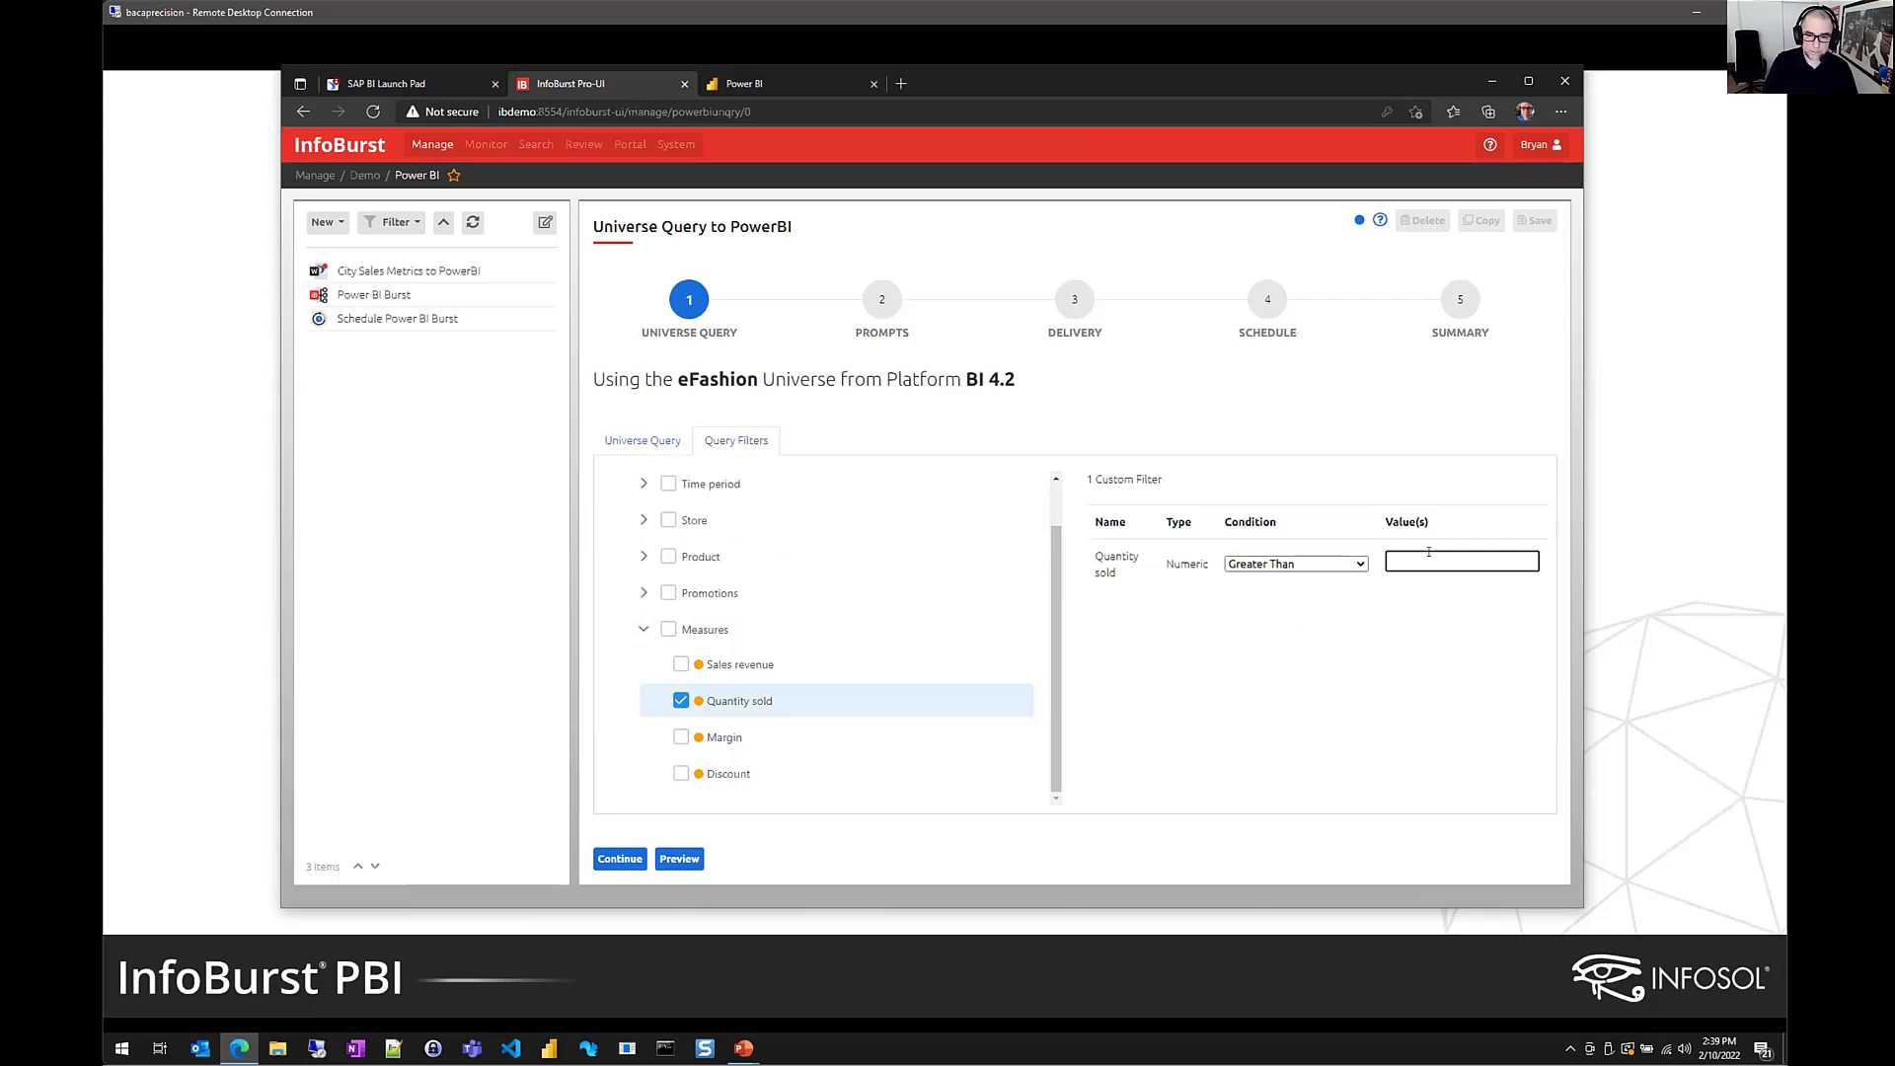
{"action": "type", "text": "1000"}
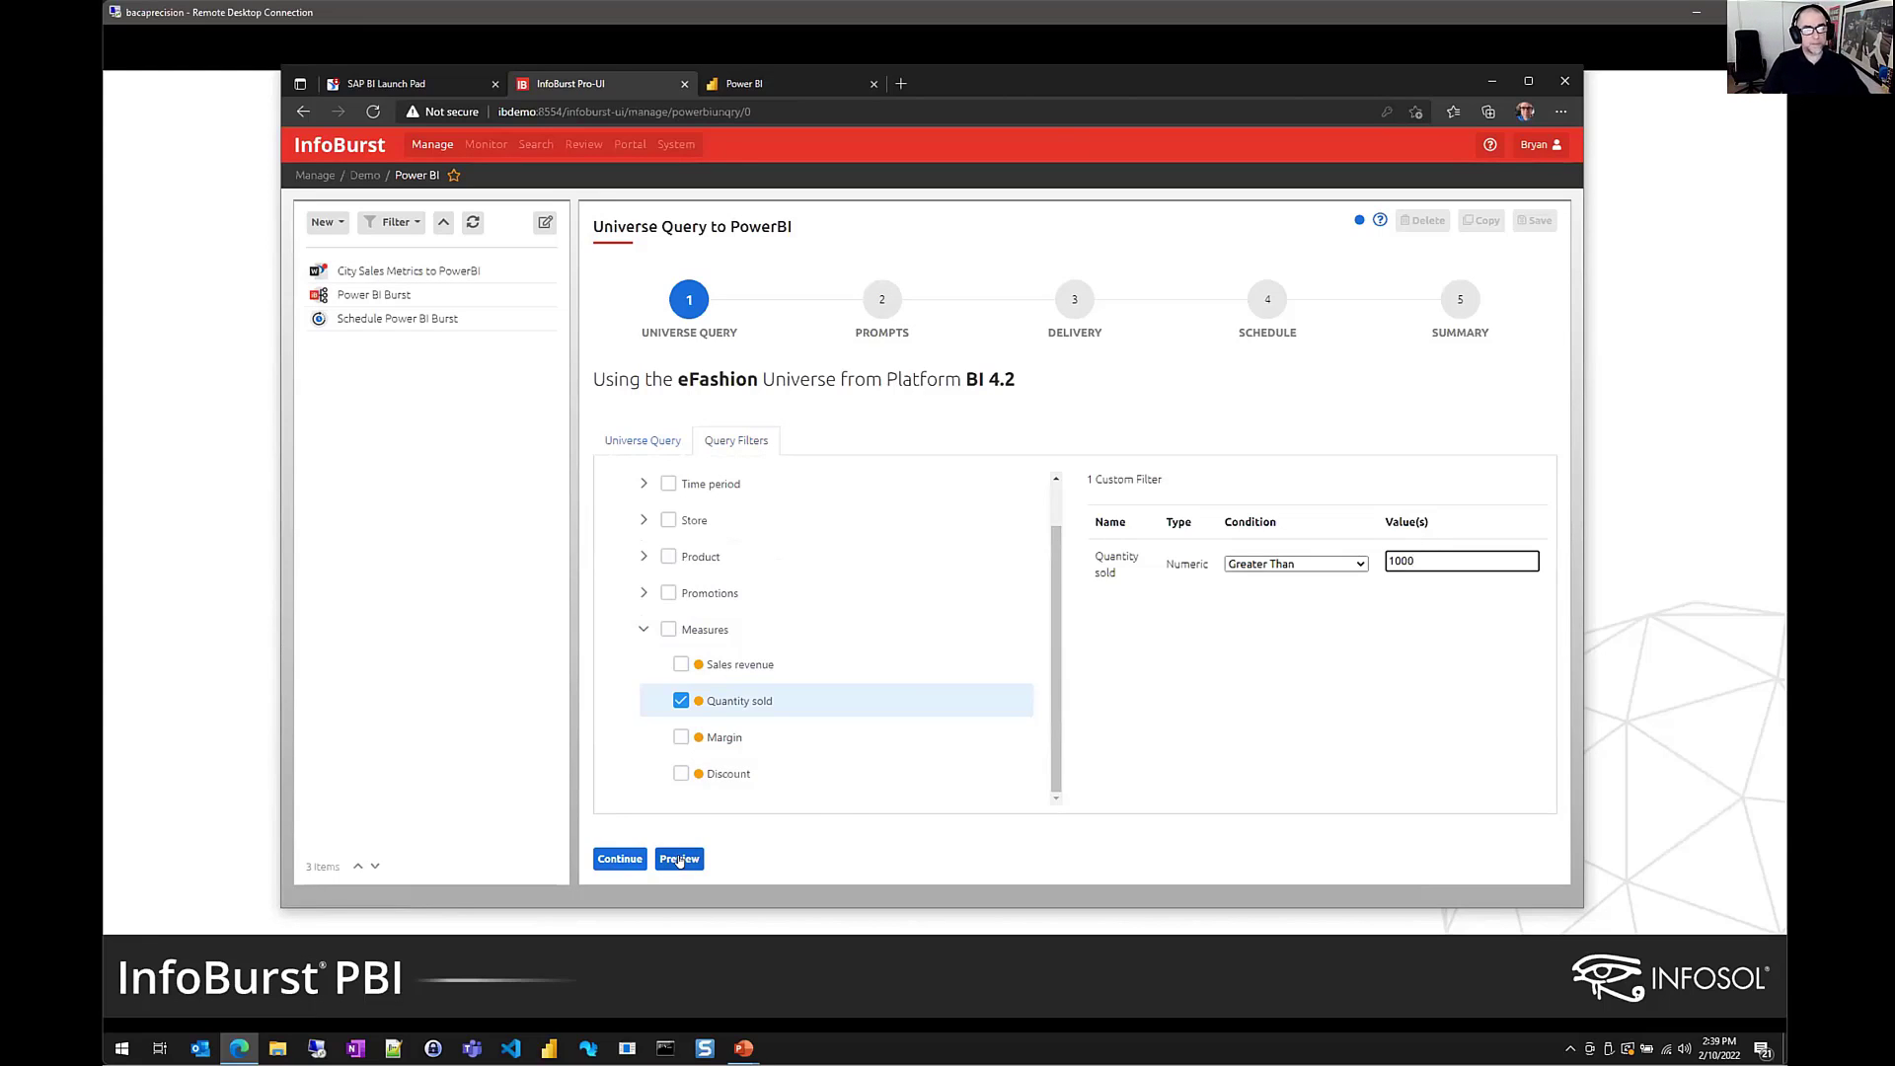
{"action": "left_click", "coordinate": [679, 858]}
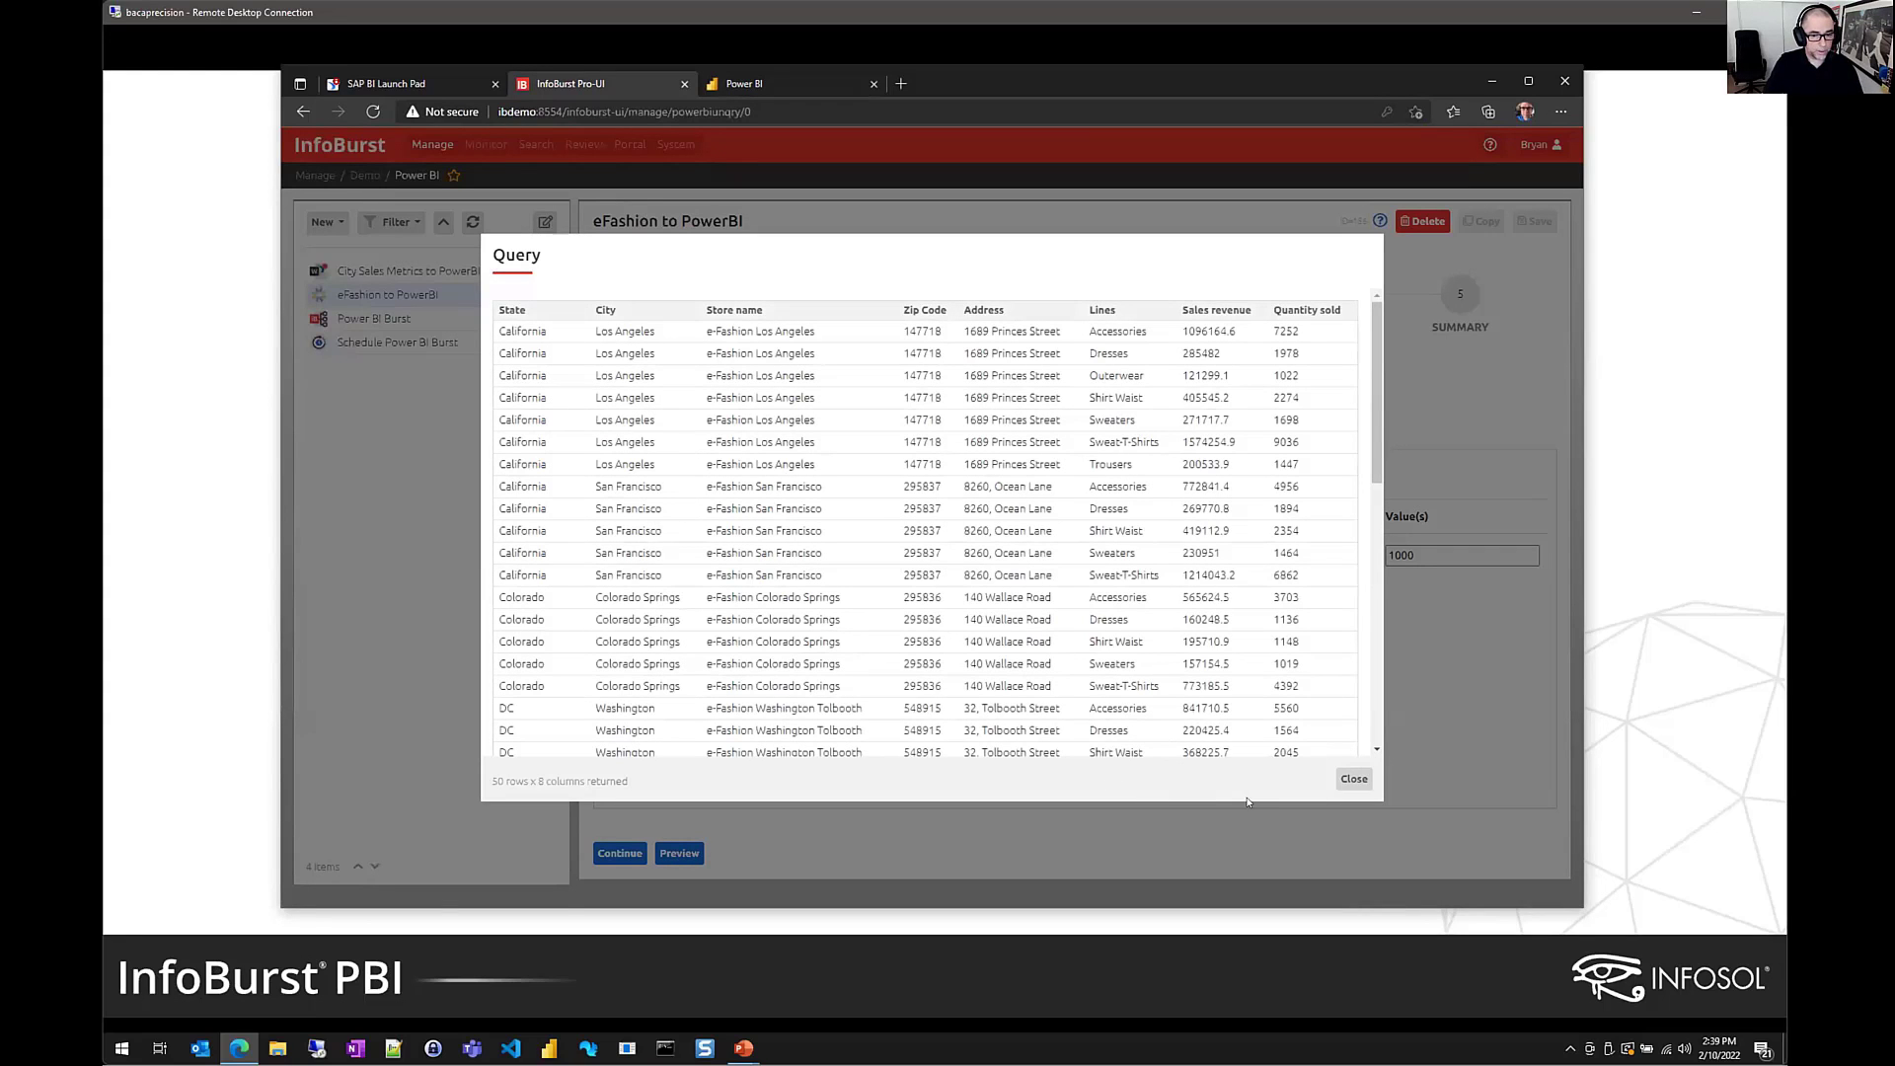
Close the preview and deliver the workflow to the InfoBurst Power BI workspace
{"action": "left_click", "coordinate": [1355, 780]}
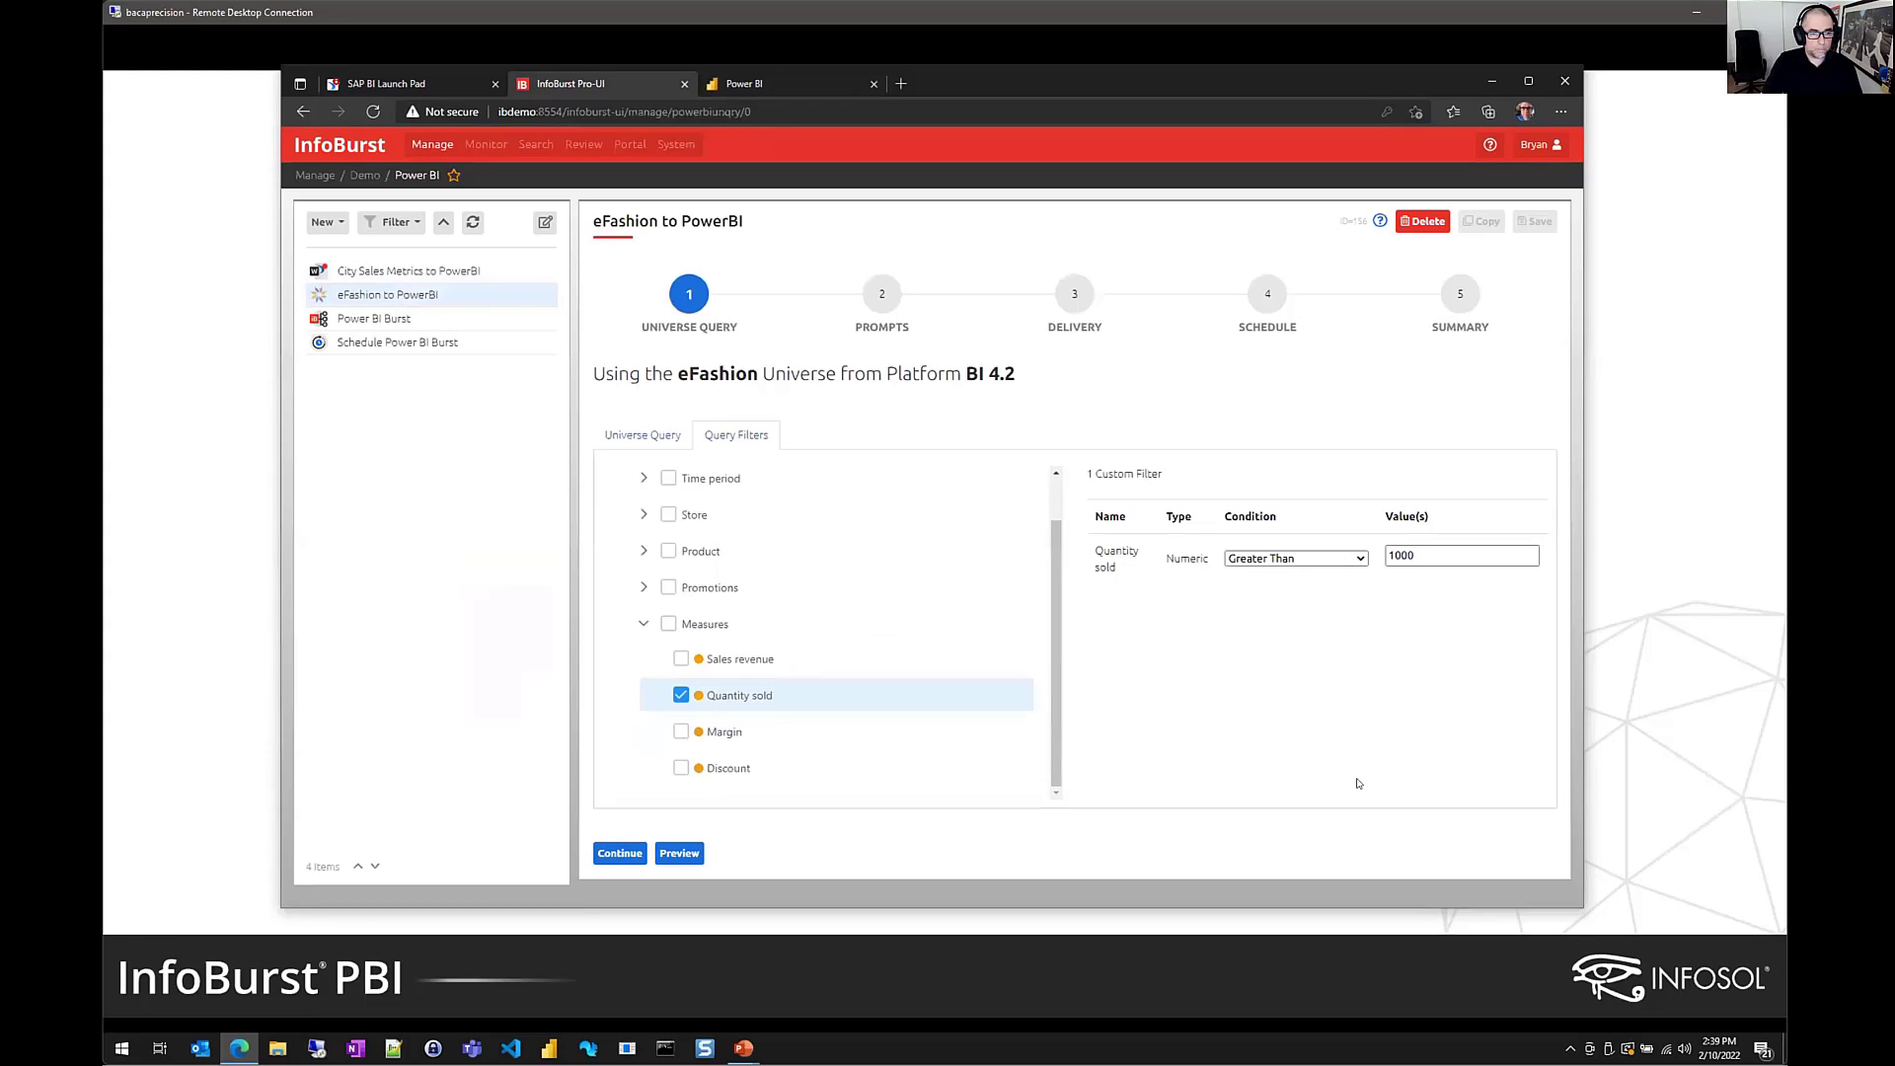
{"action": "left_click", "coordinate": [614, 852]}
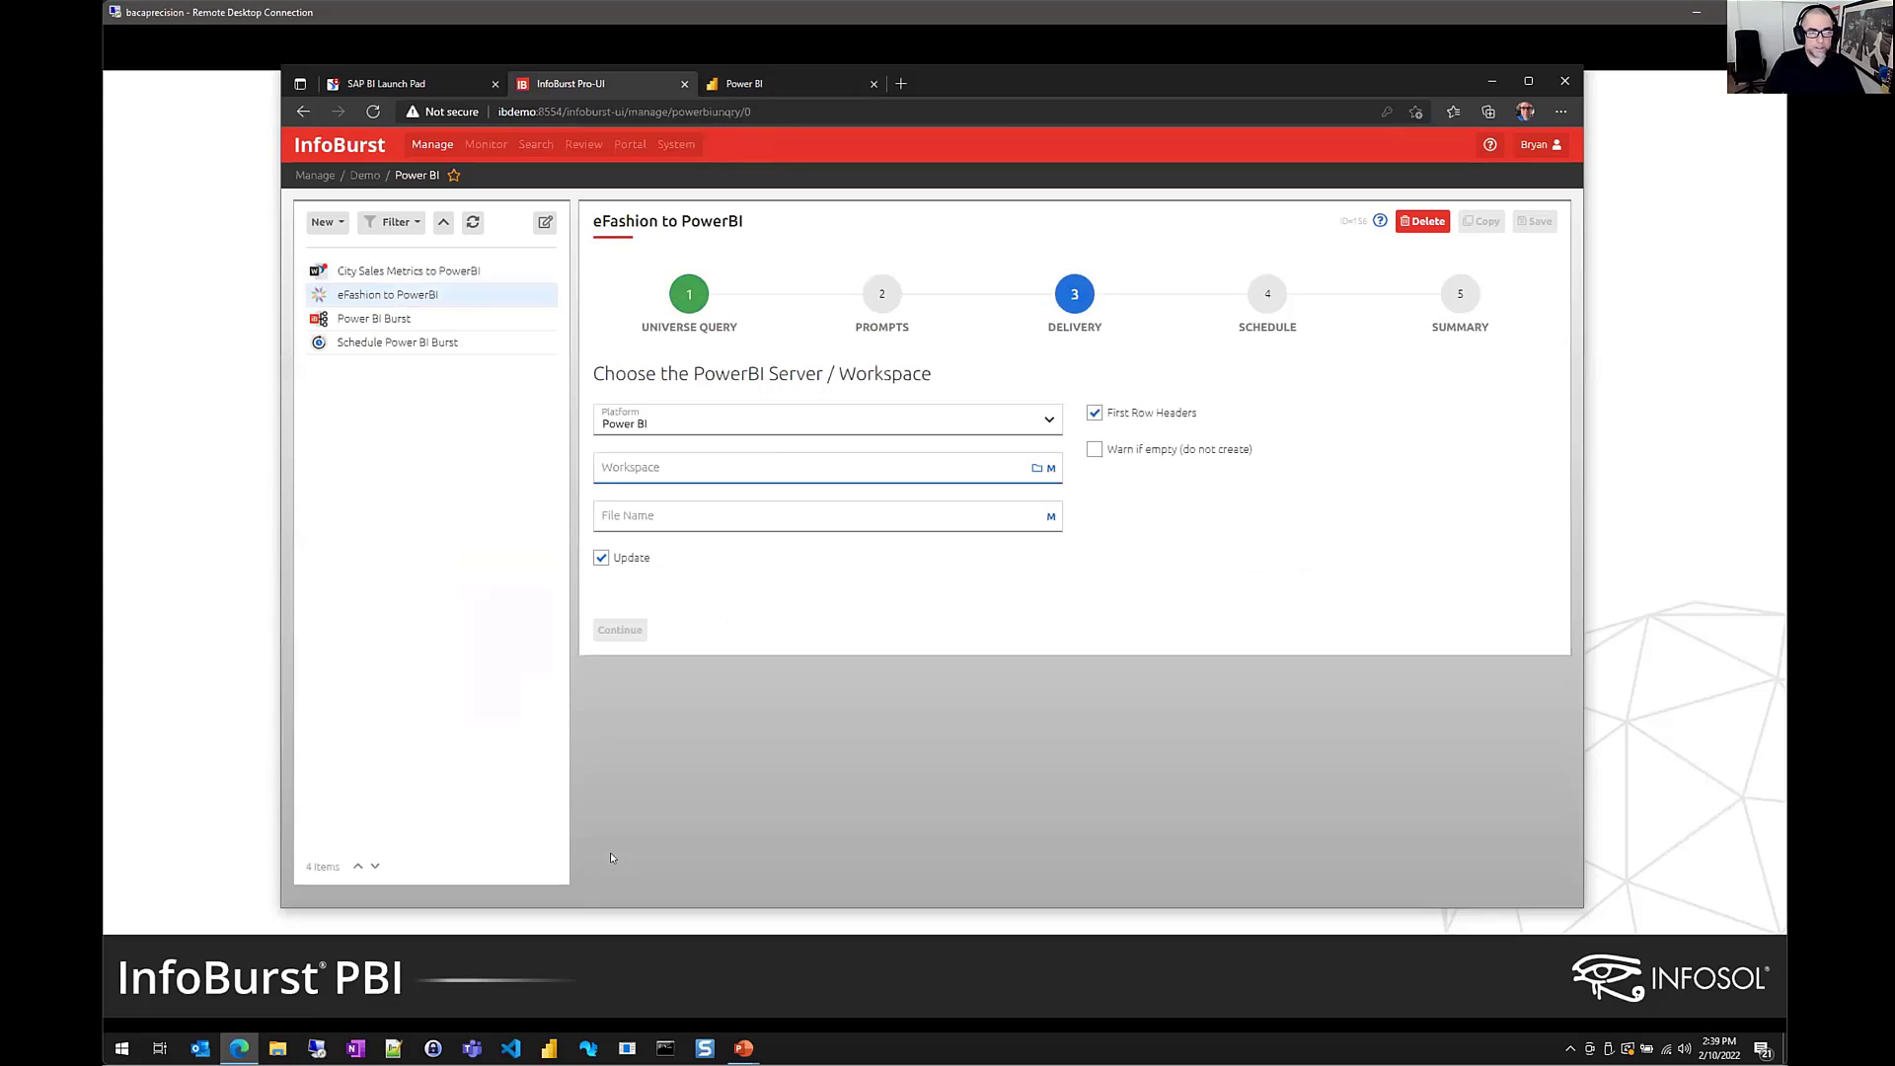
{"action": "left_click", "coordinate": [1036, 468]}
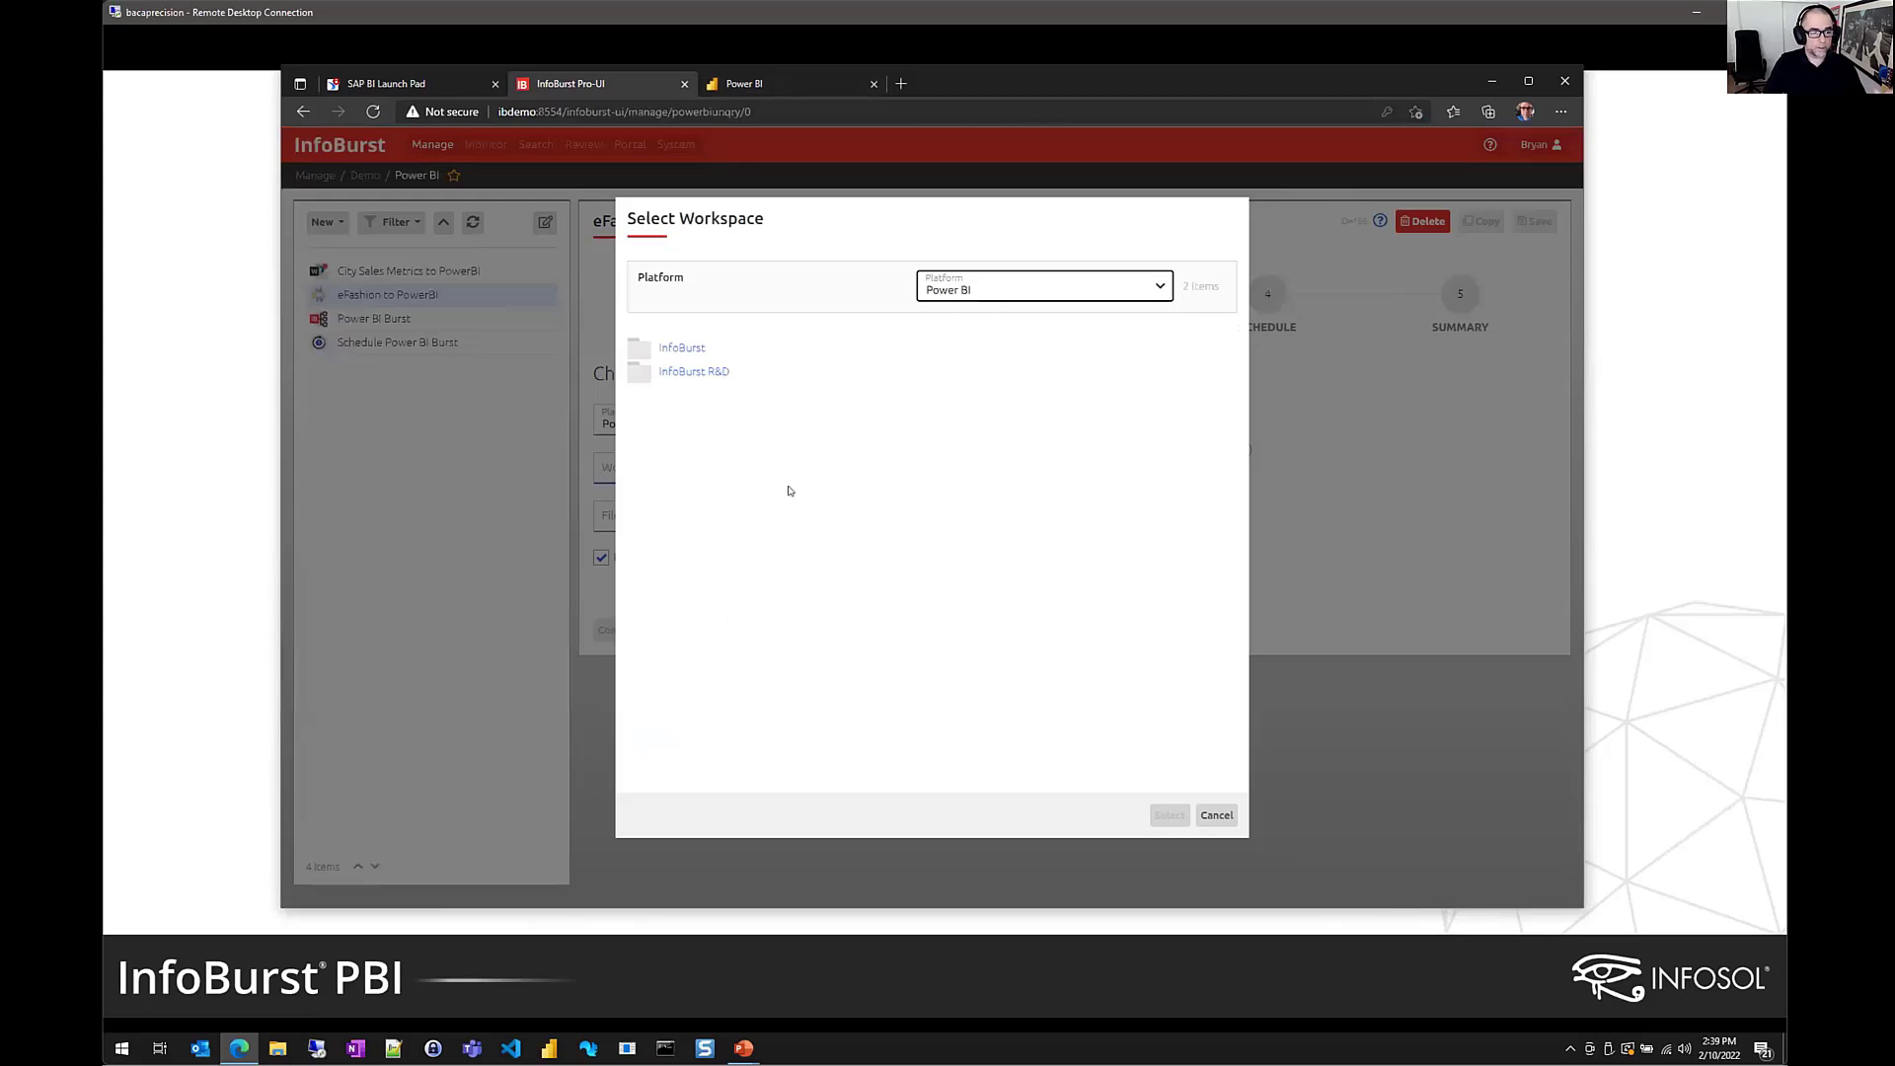
{"action": "double_click", "coordinate": [680, 347]}
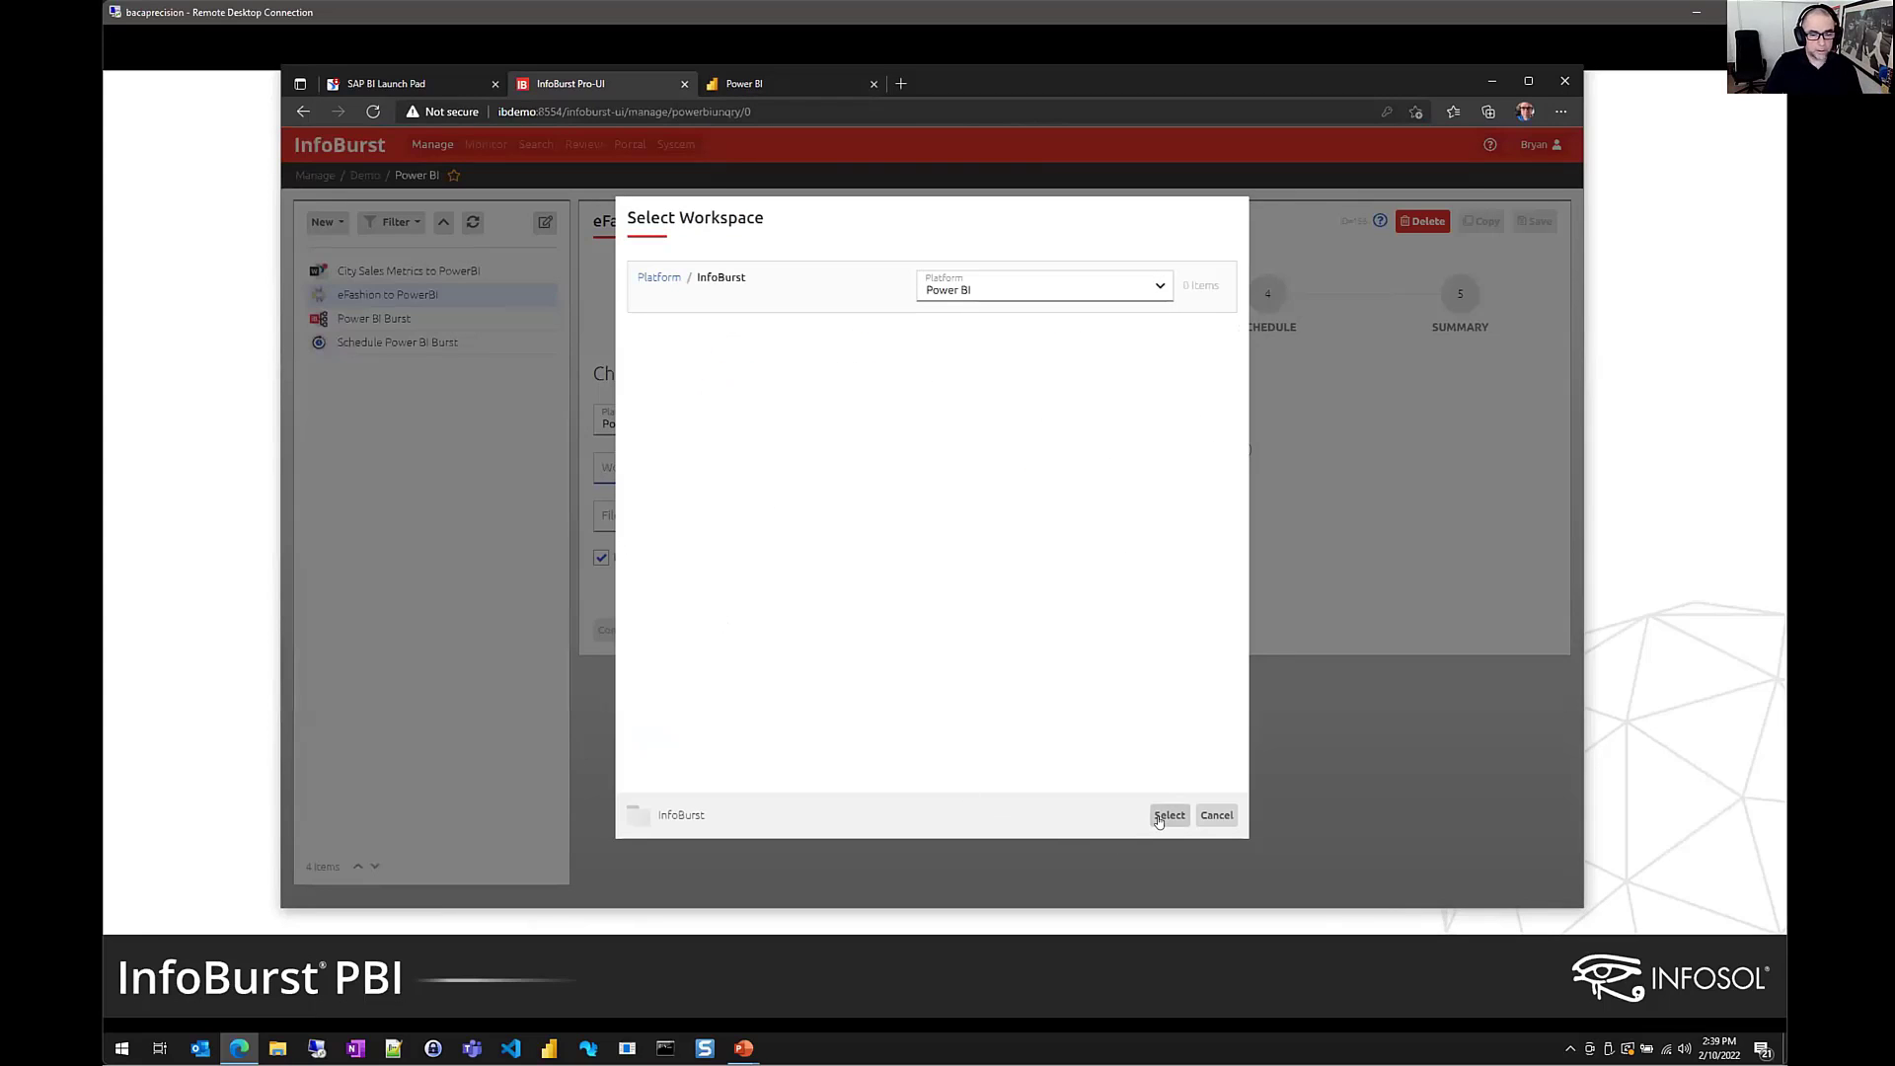
{"action": "left_click", "coordinate": [1168, 816]}
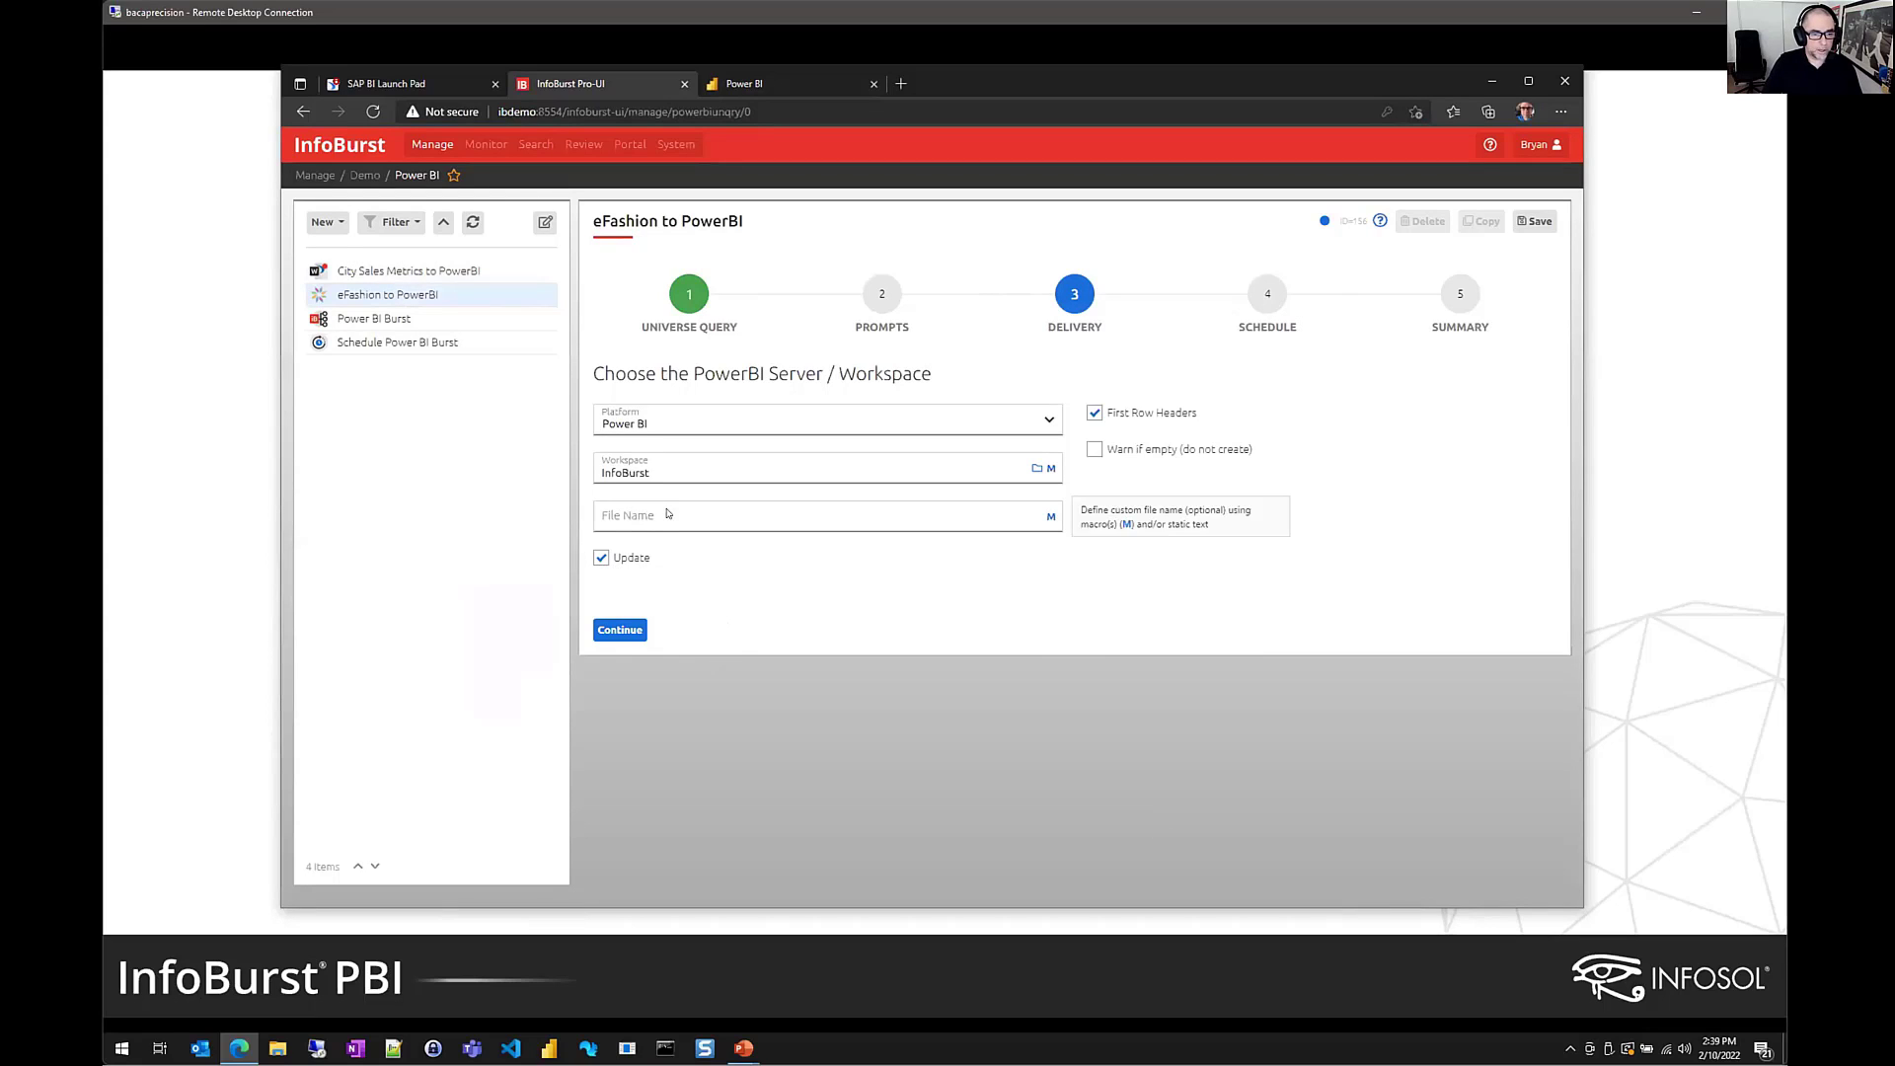
Schedule the workflow by Days in Month on the 1st and 15th
{"action": "left_click", "coordinate": [620, 629]}
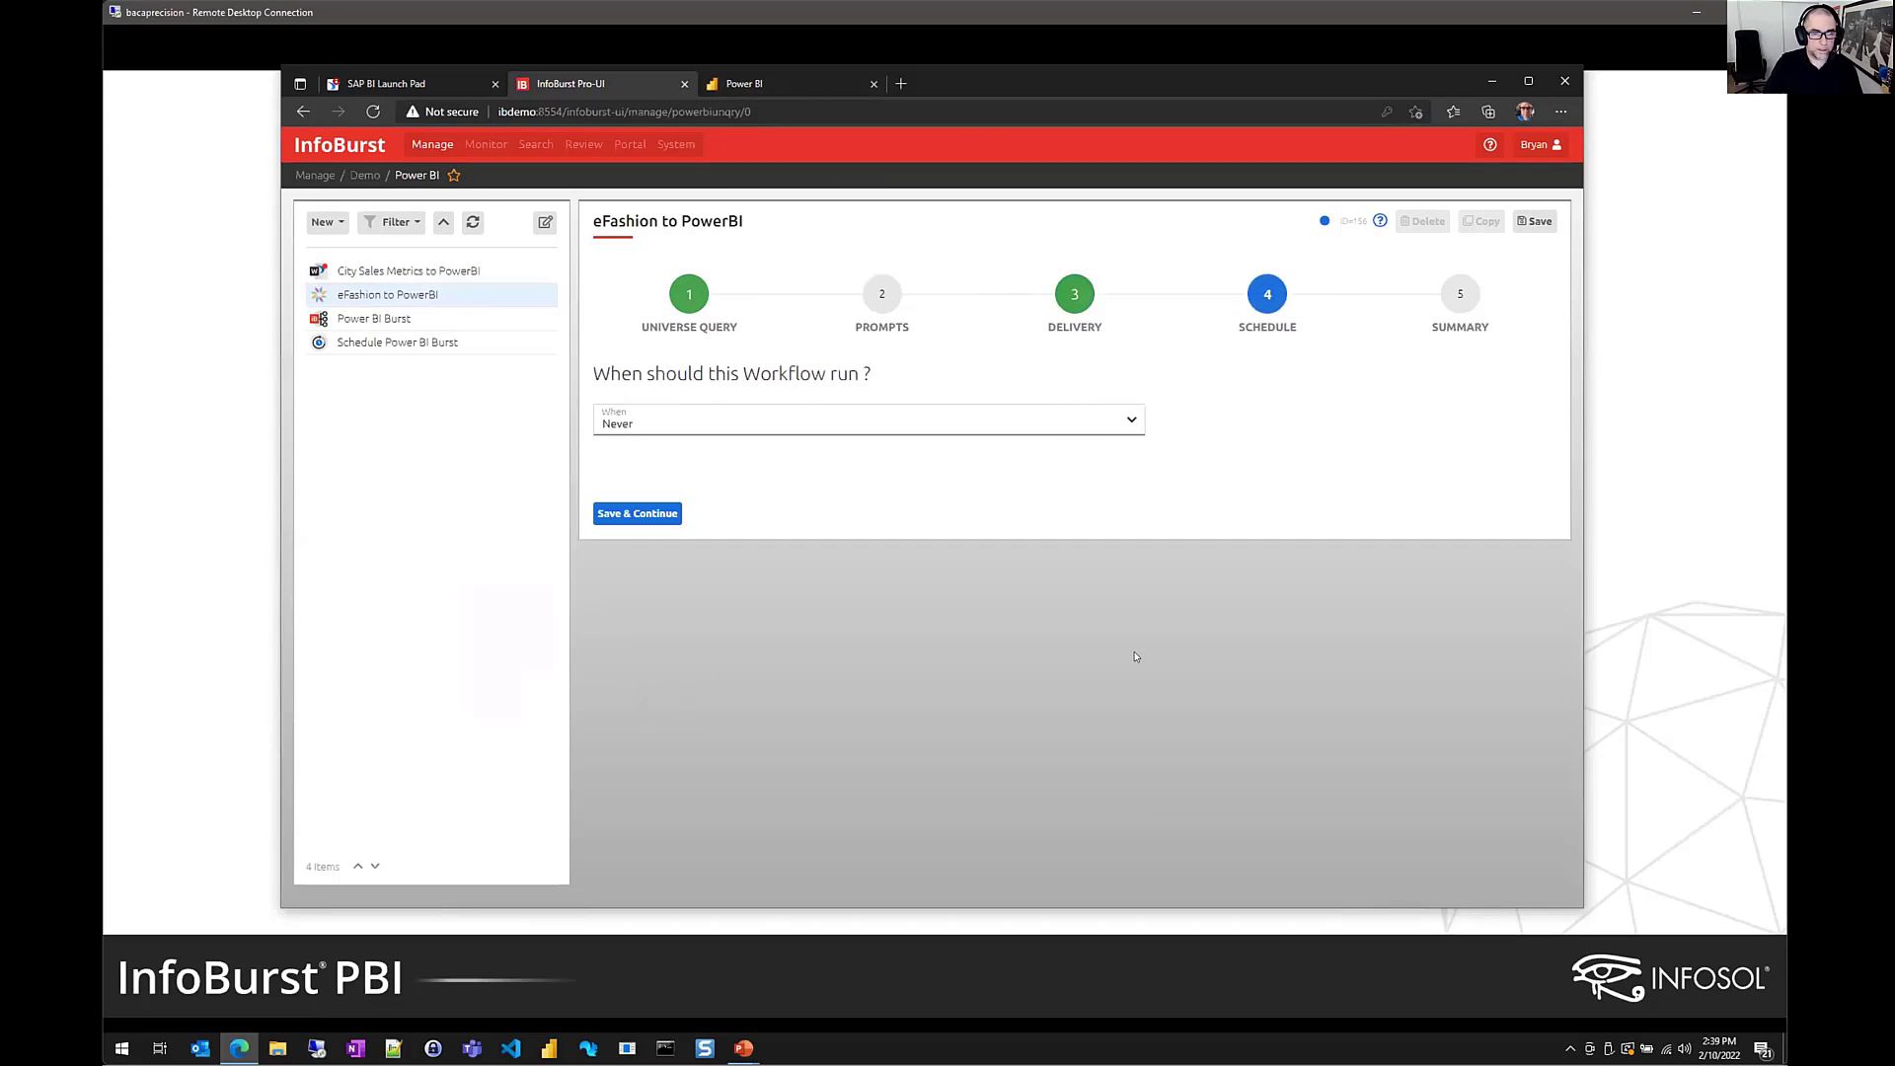
{"action": "left_click", "coordinate": [696, 418]}
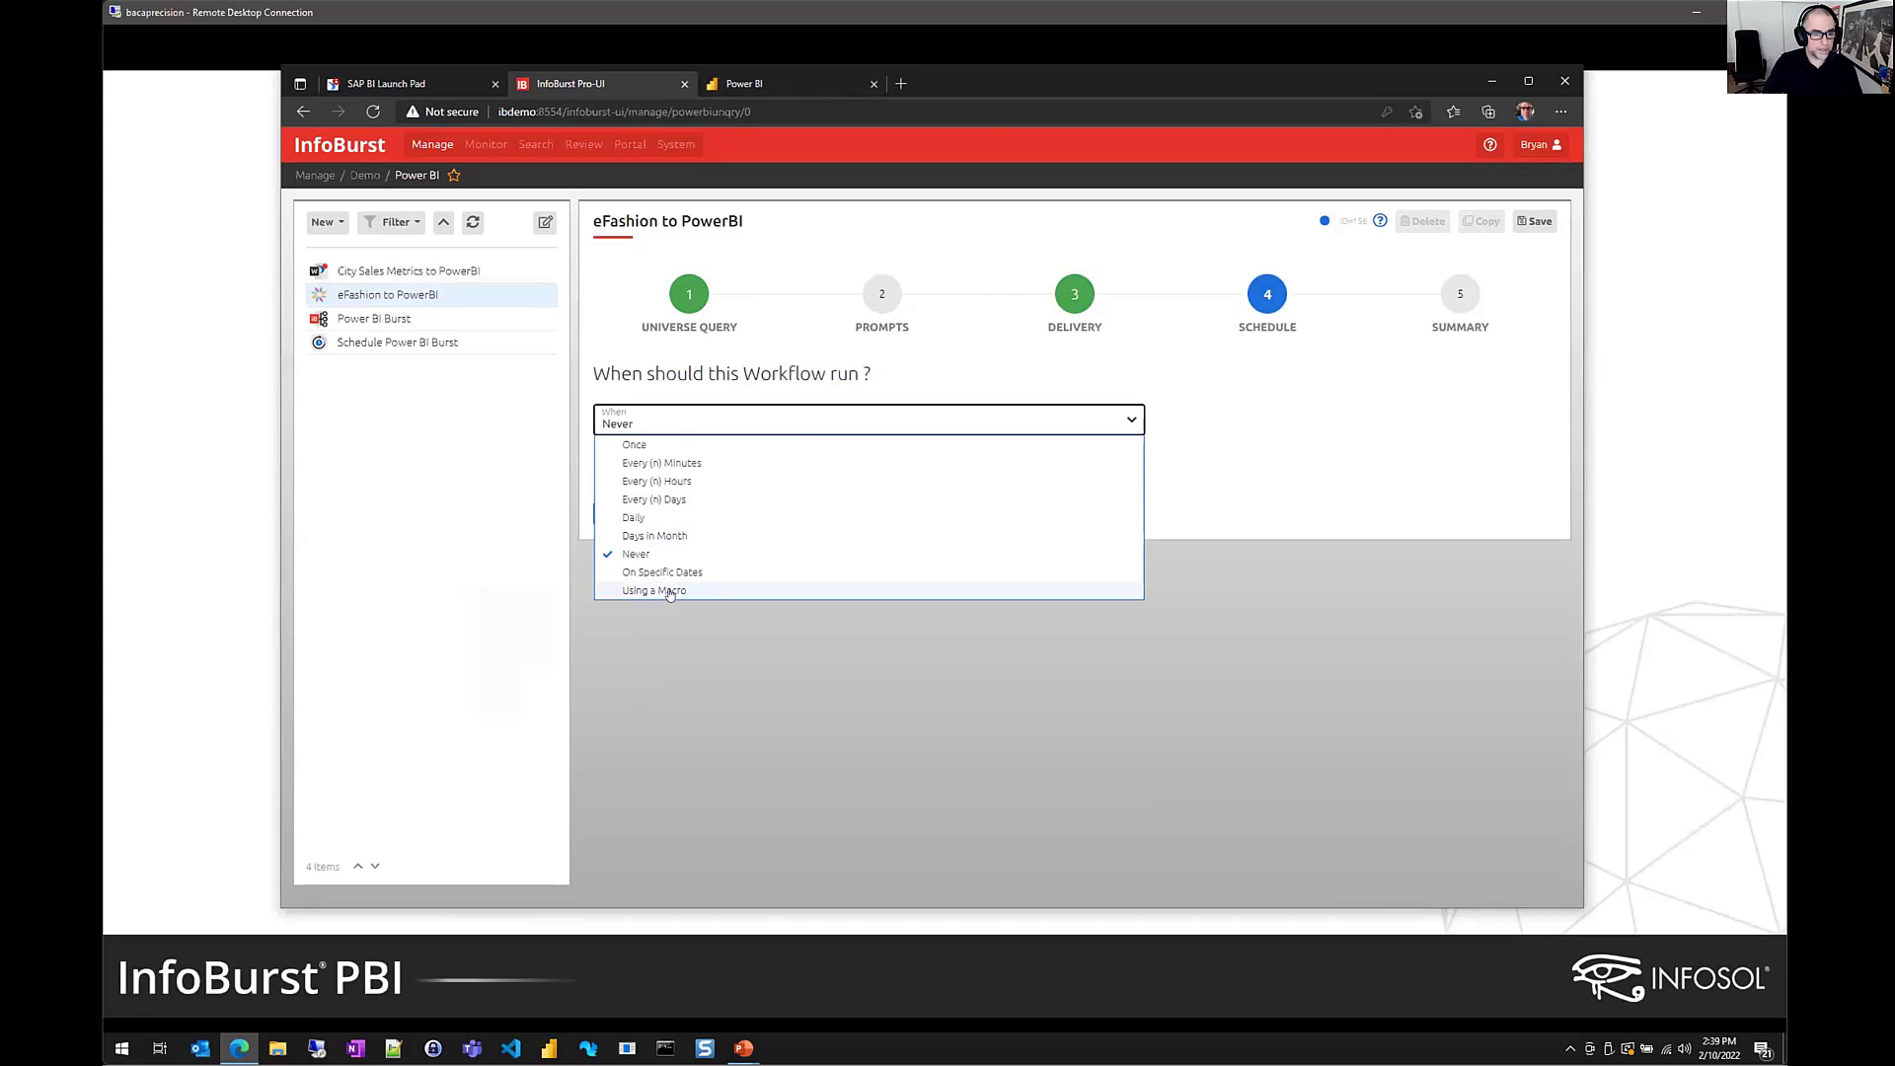
{"action": "left_click", "coordinate": [677, 537]}
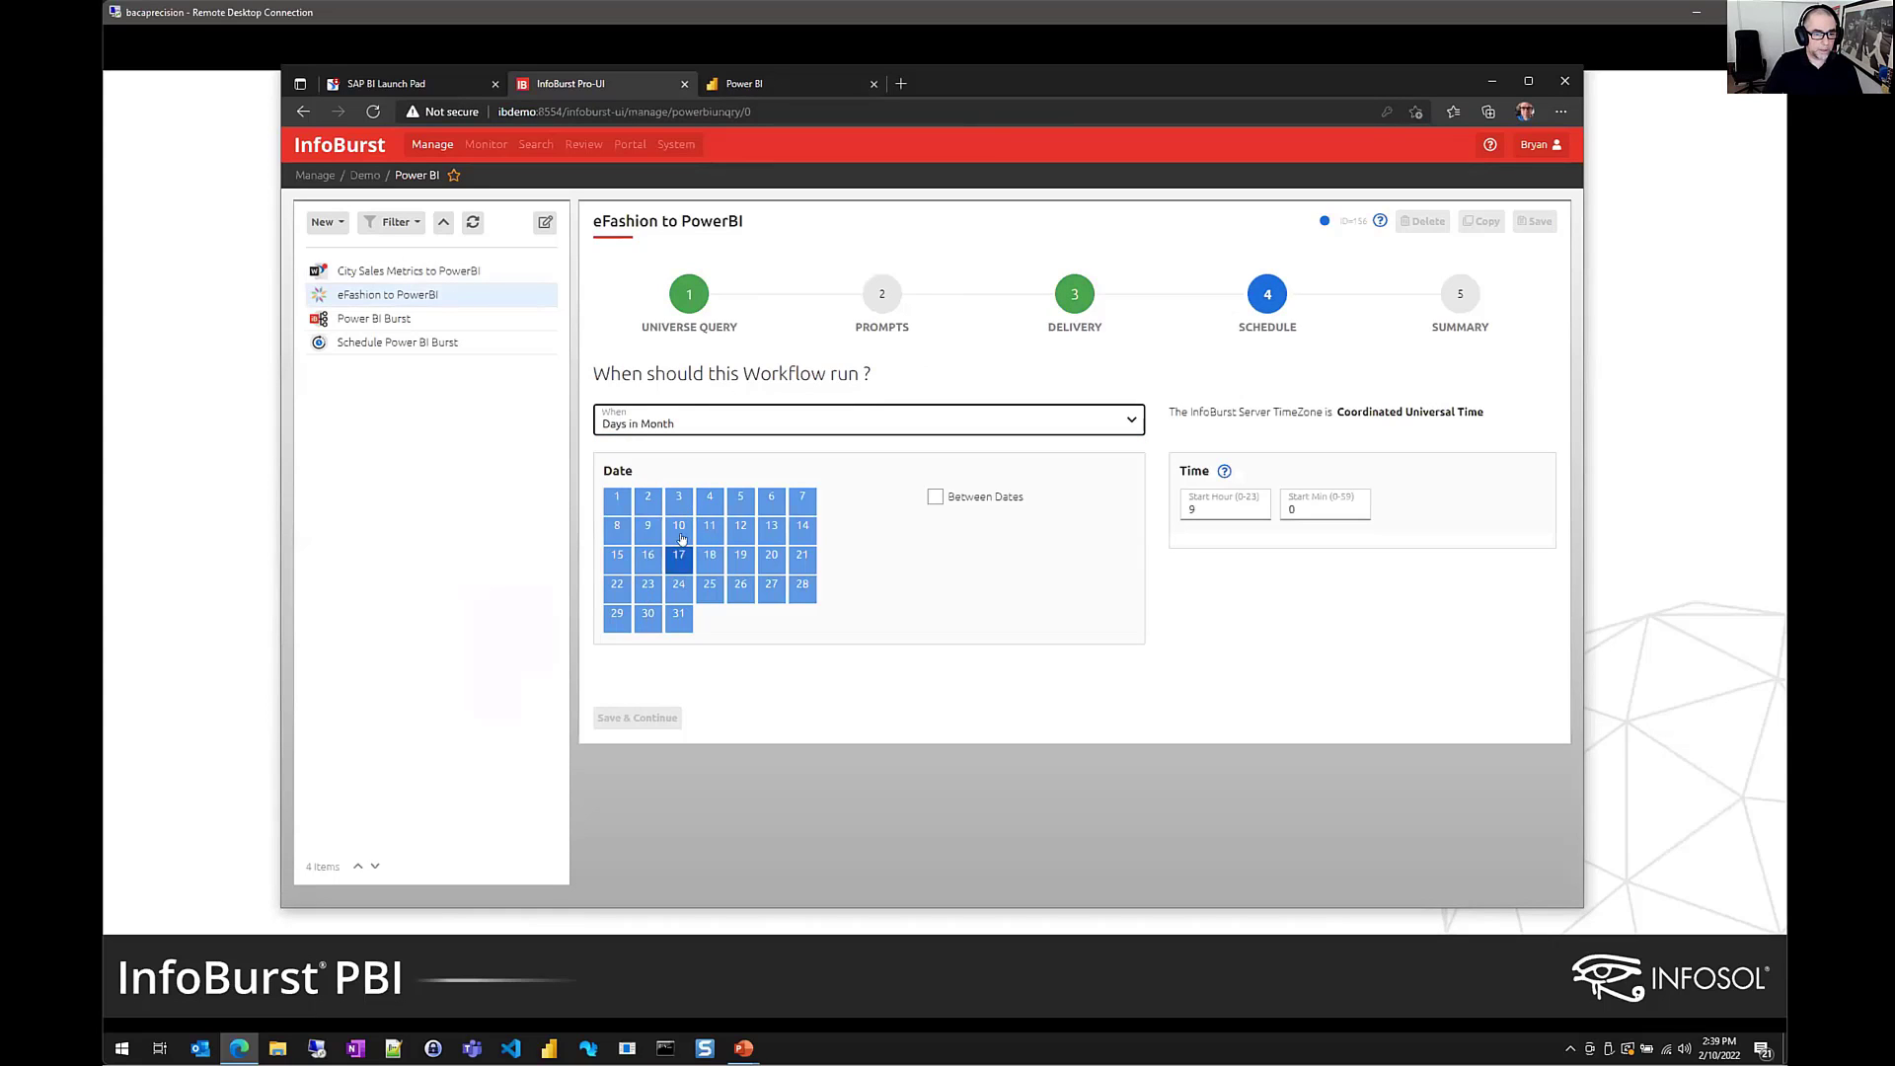
{"action": "left_click", "coordinate": [616, 501]}
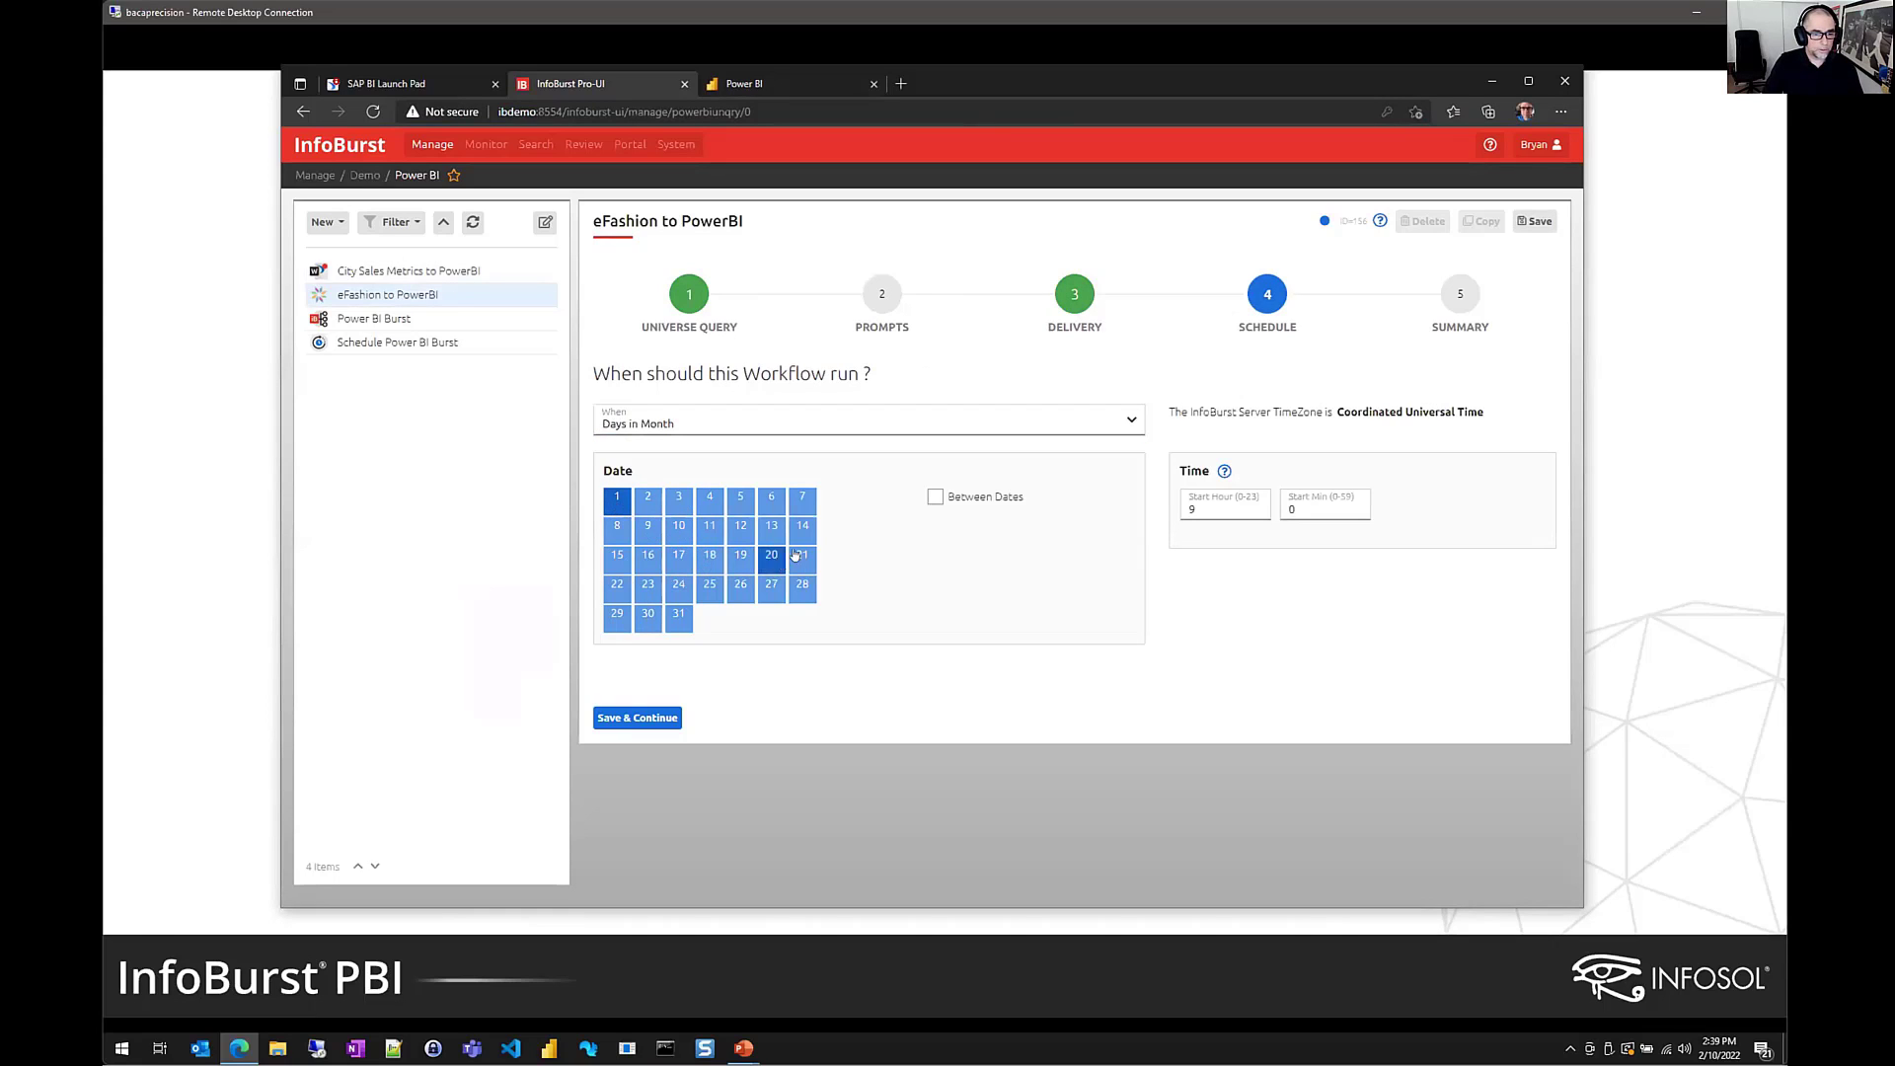
{"action": "left_click", "coordinate": [618, 560]}
Save the 1st/15th 09:00 schedule and open the workflow's Summary step
{"action": "left_click", "coordinate": [651, 719]}
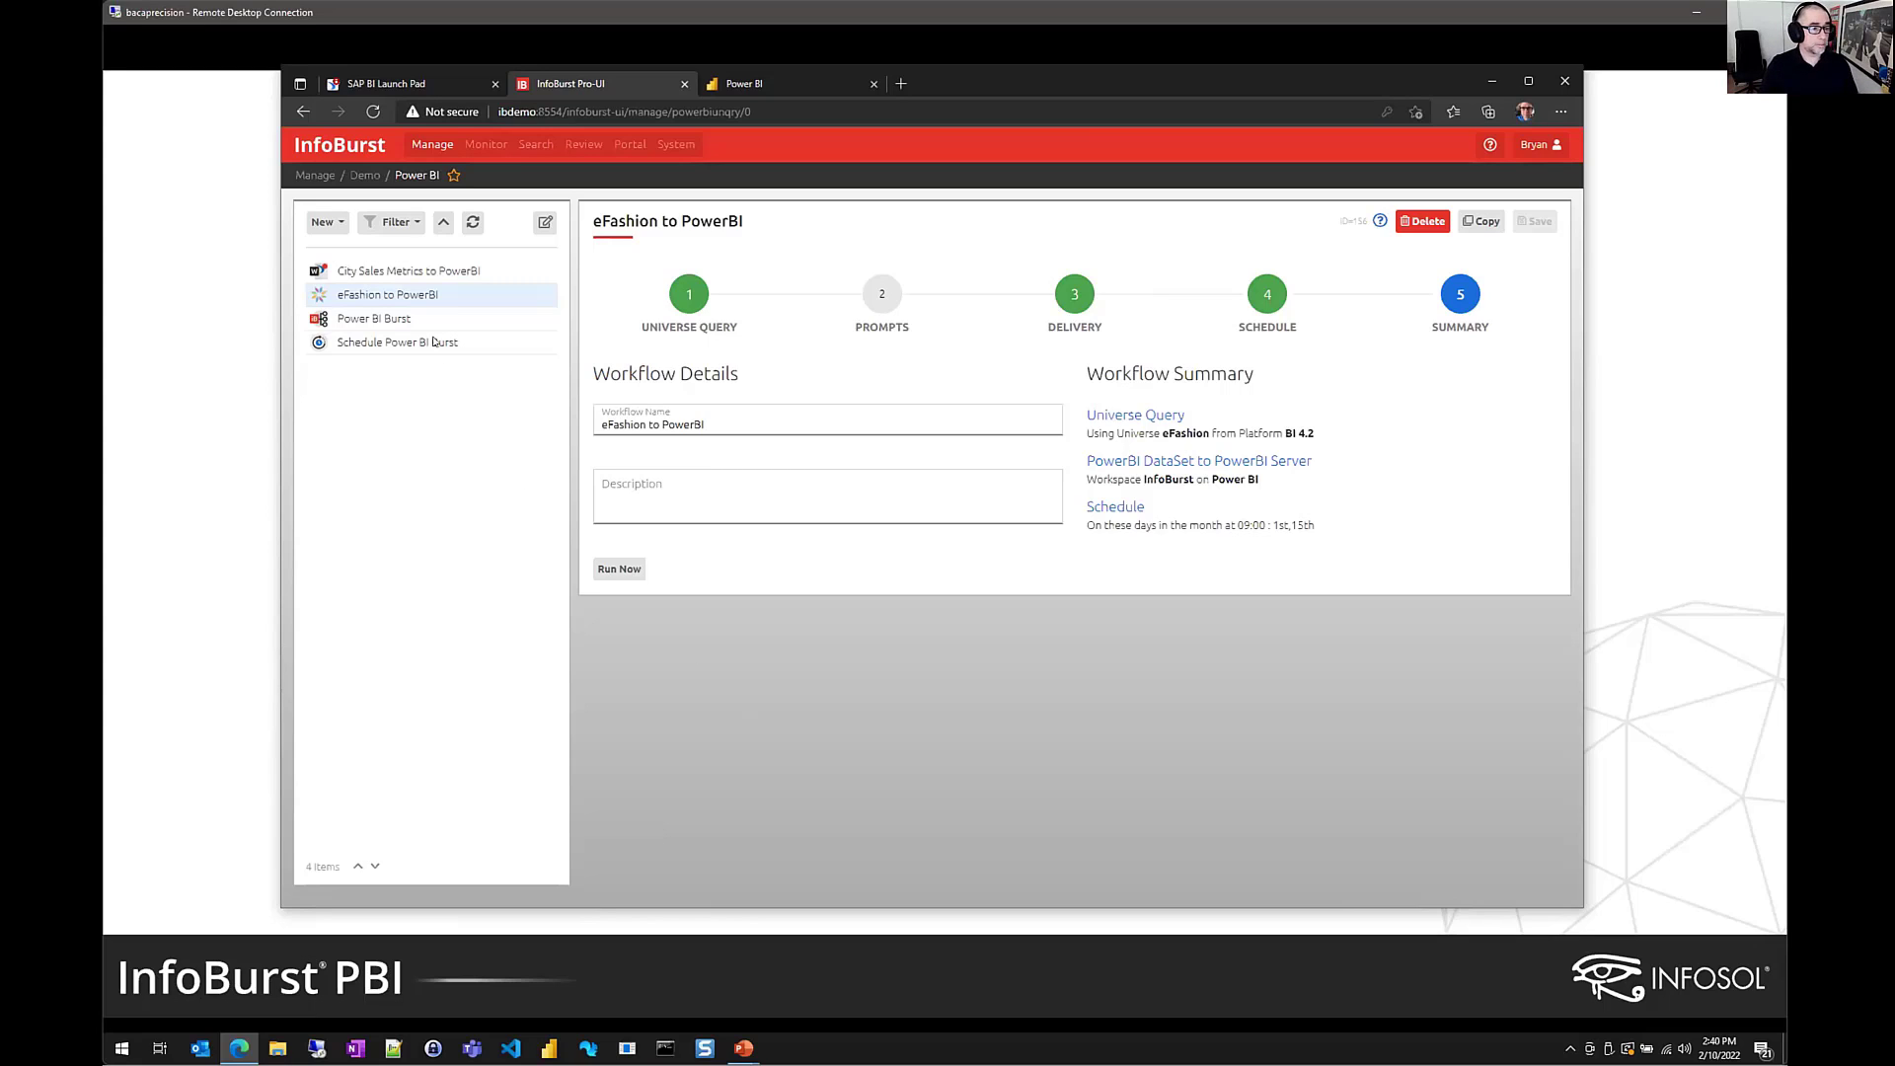
Open the Power BI Burst from the left-hand list to view its Items tab
{"action": "left_click", "coordinate": [399, 319]}
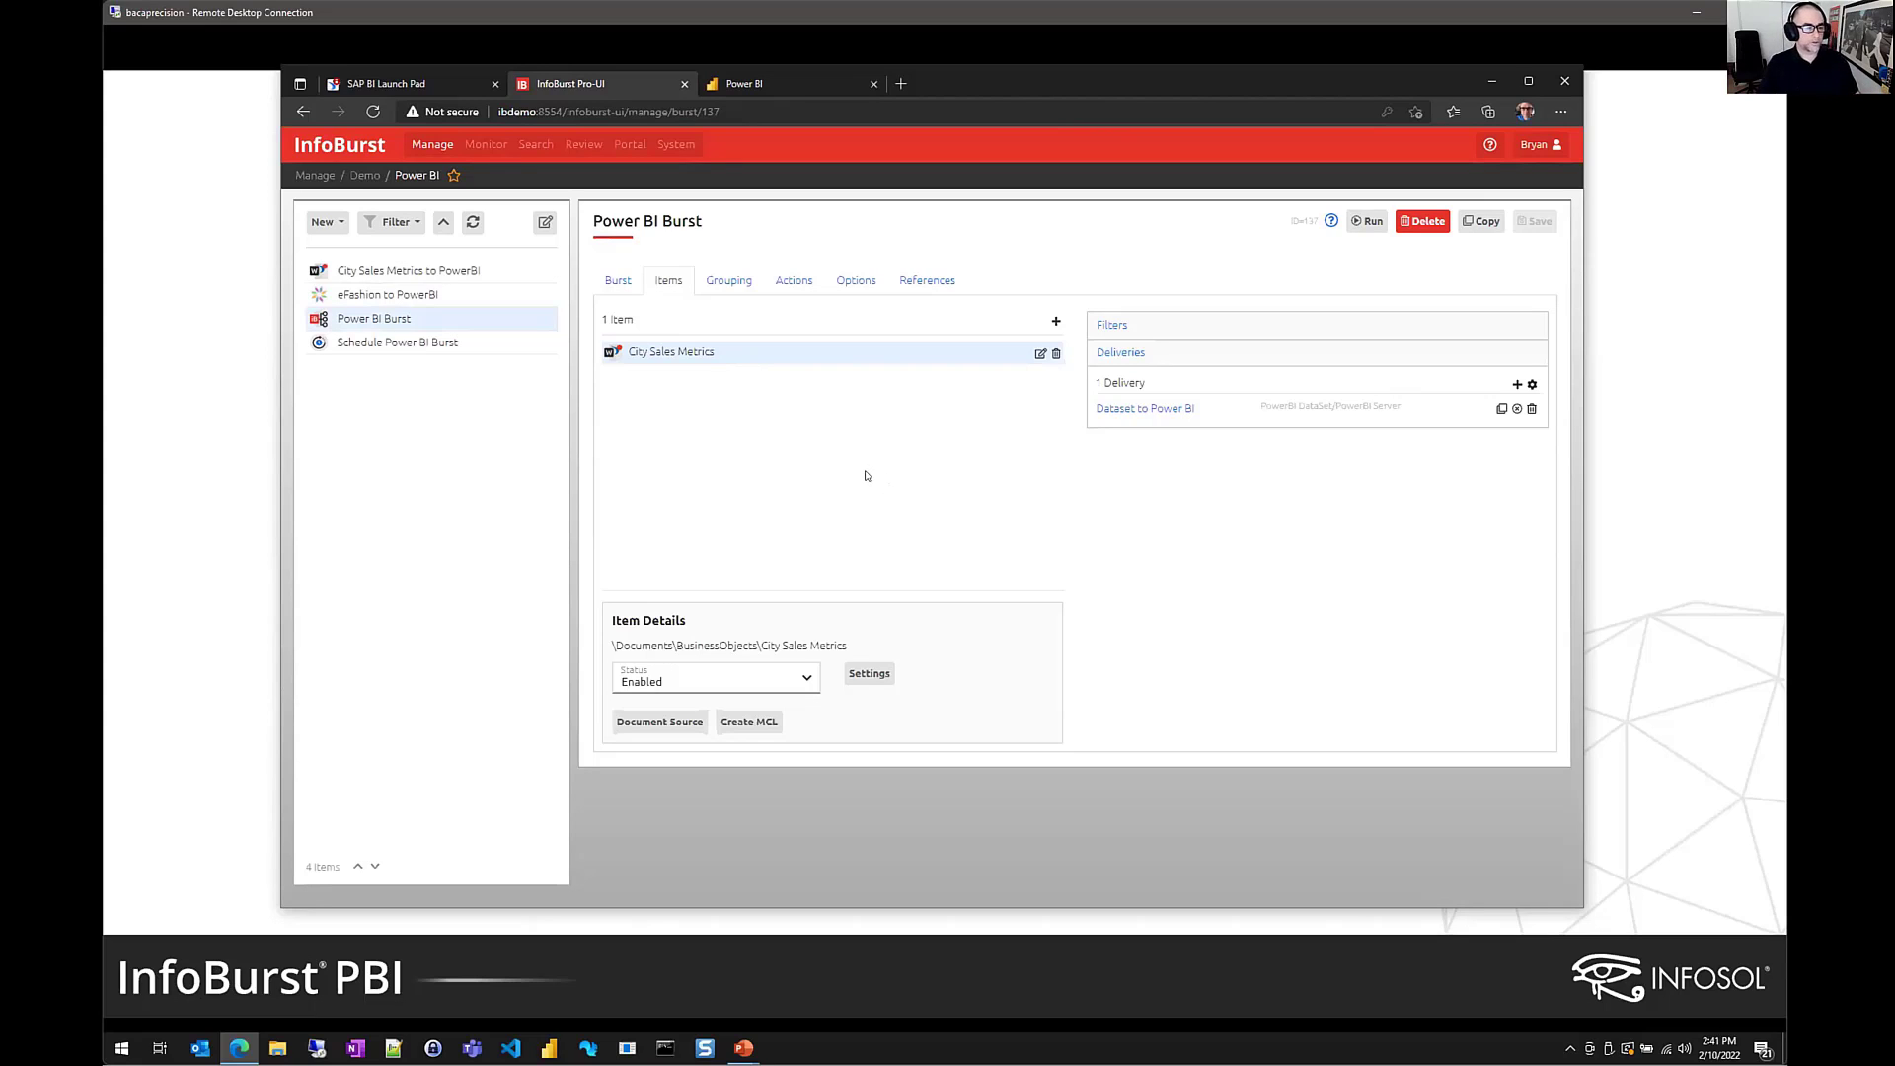
Show the Power BI Burst's Actions, listing the On Complete 'Burst Status MS Teams' action
{"action": "left_click", "coordinate": [794, 281]}
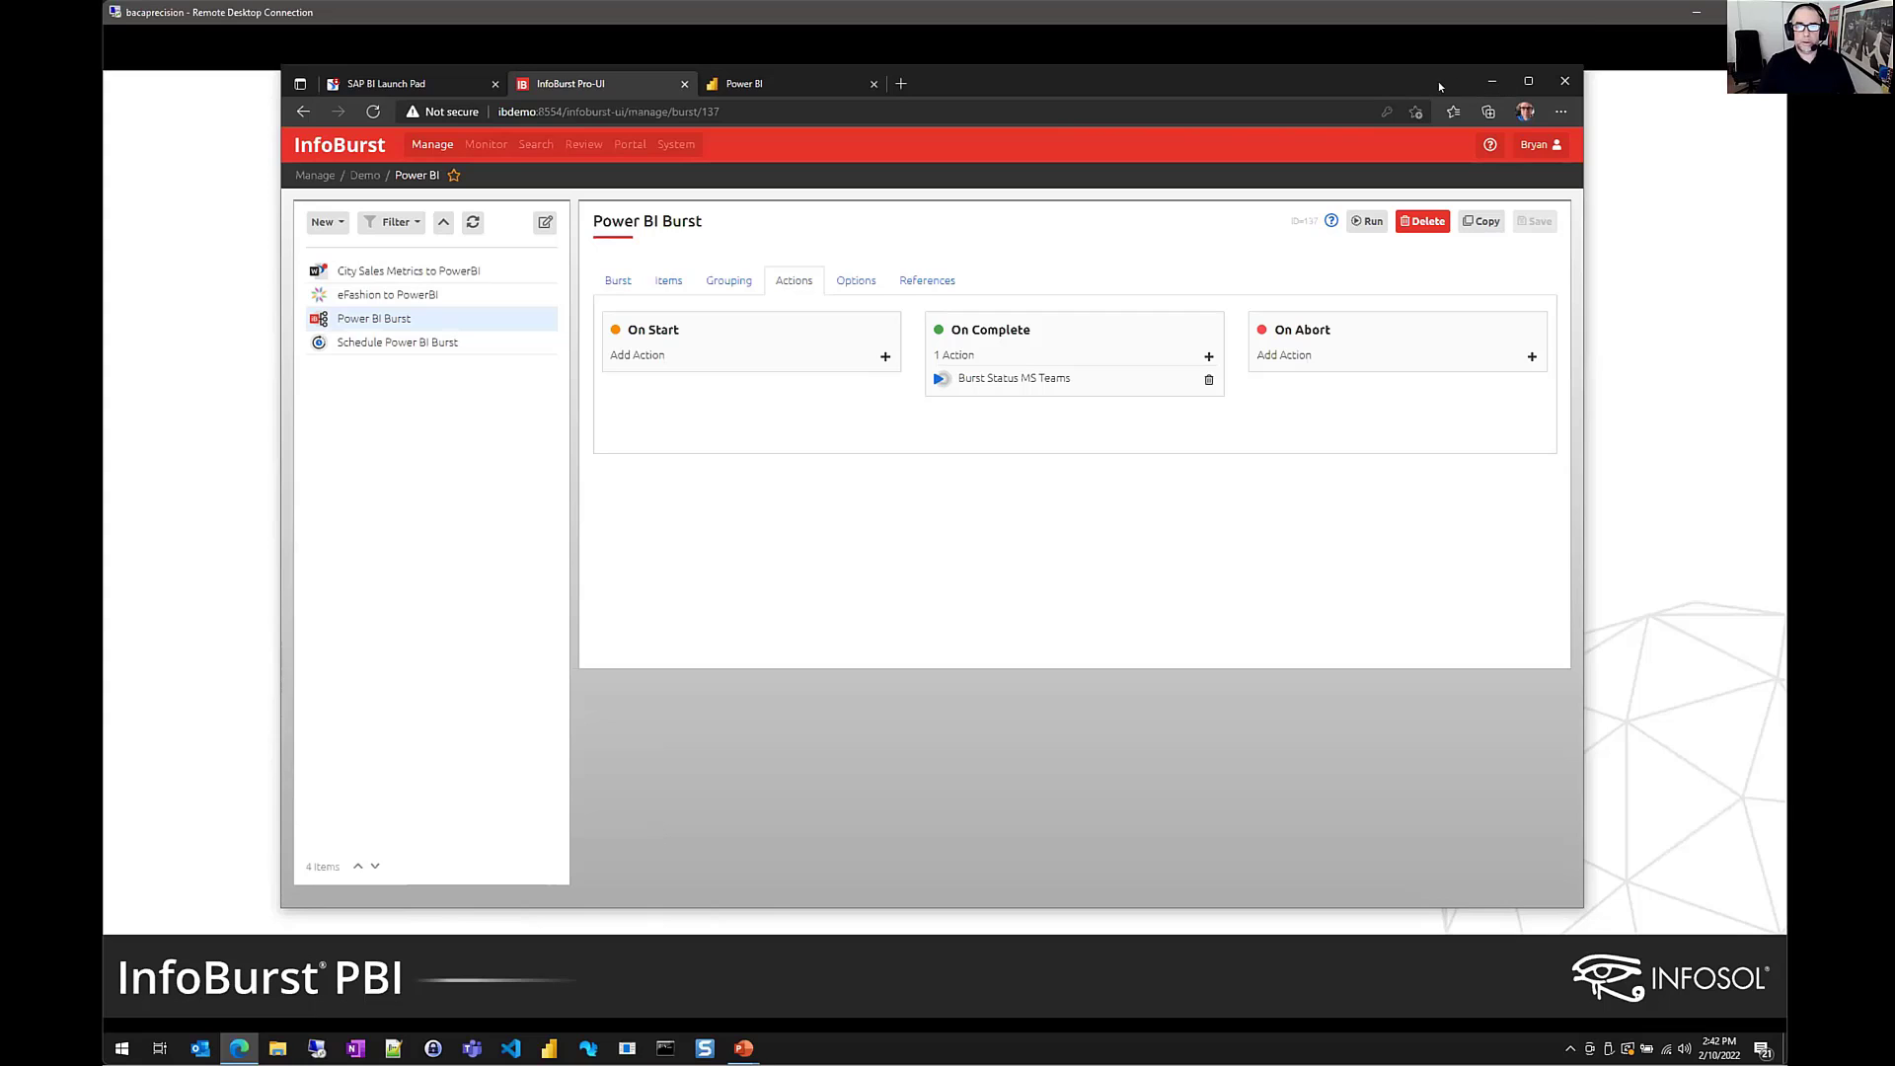
Return to the PowerPoint slide show and advance to the Video slide with the QR code
{"action": "key", "text": "alt+Tab"}
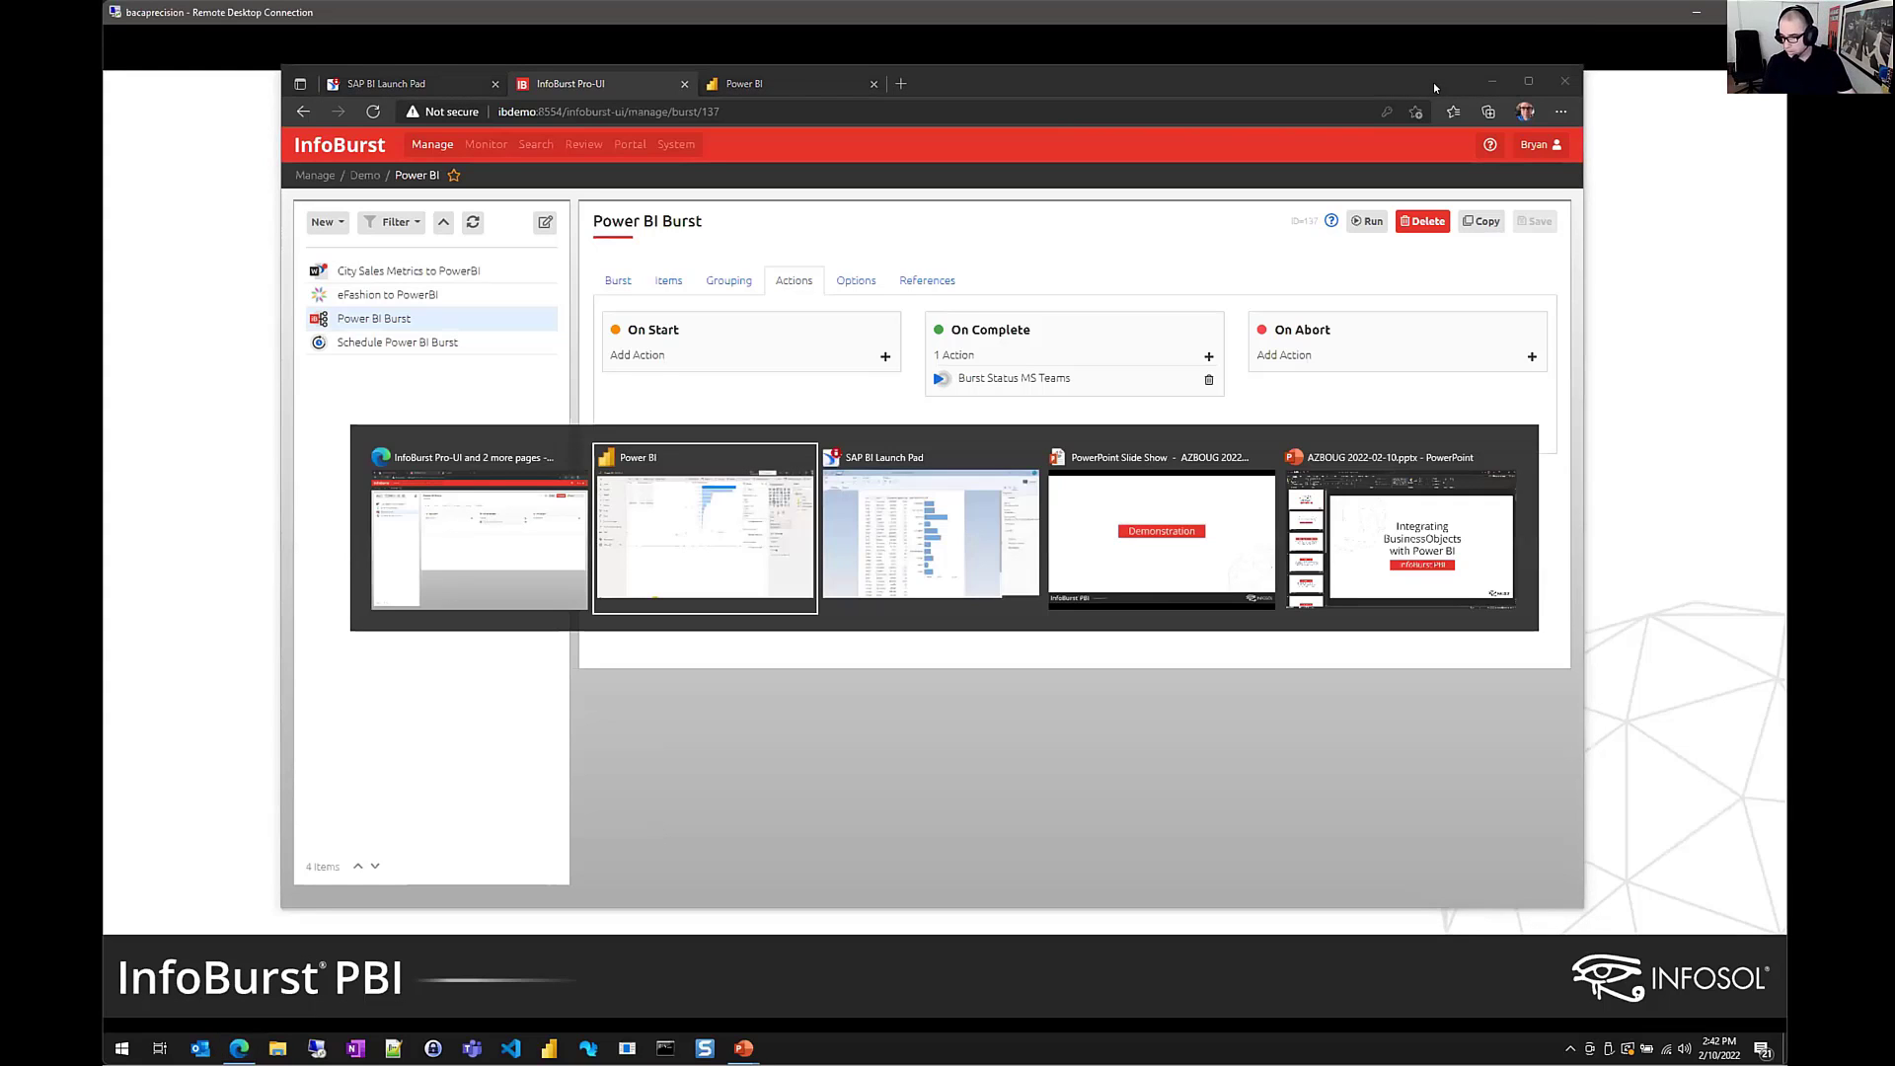
{"action": "key", "text": "alt+Tab"}
{"action": "key", "text": "alt+Tab"}
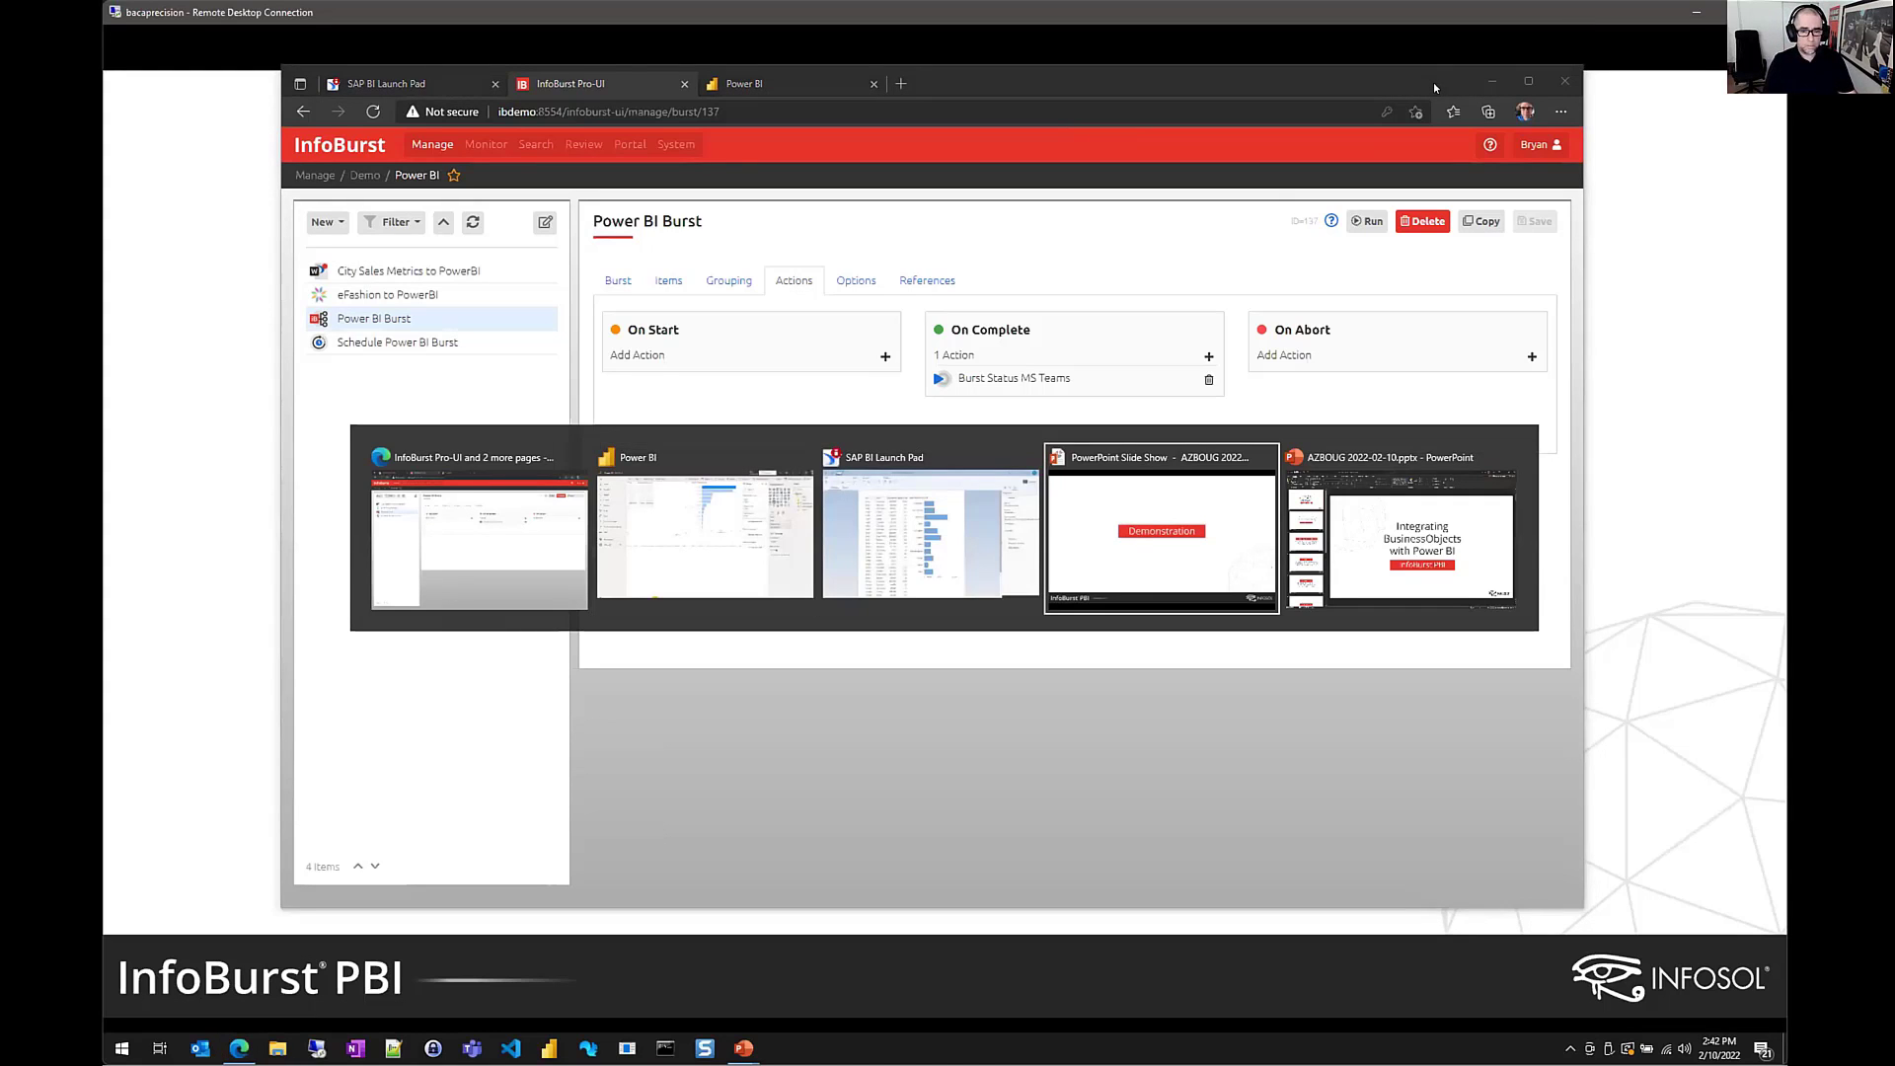
{"action": "key", "text": "Right"}
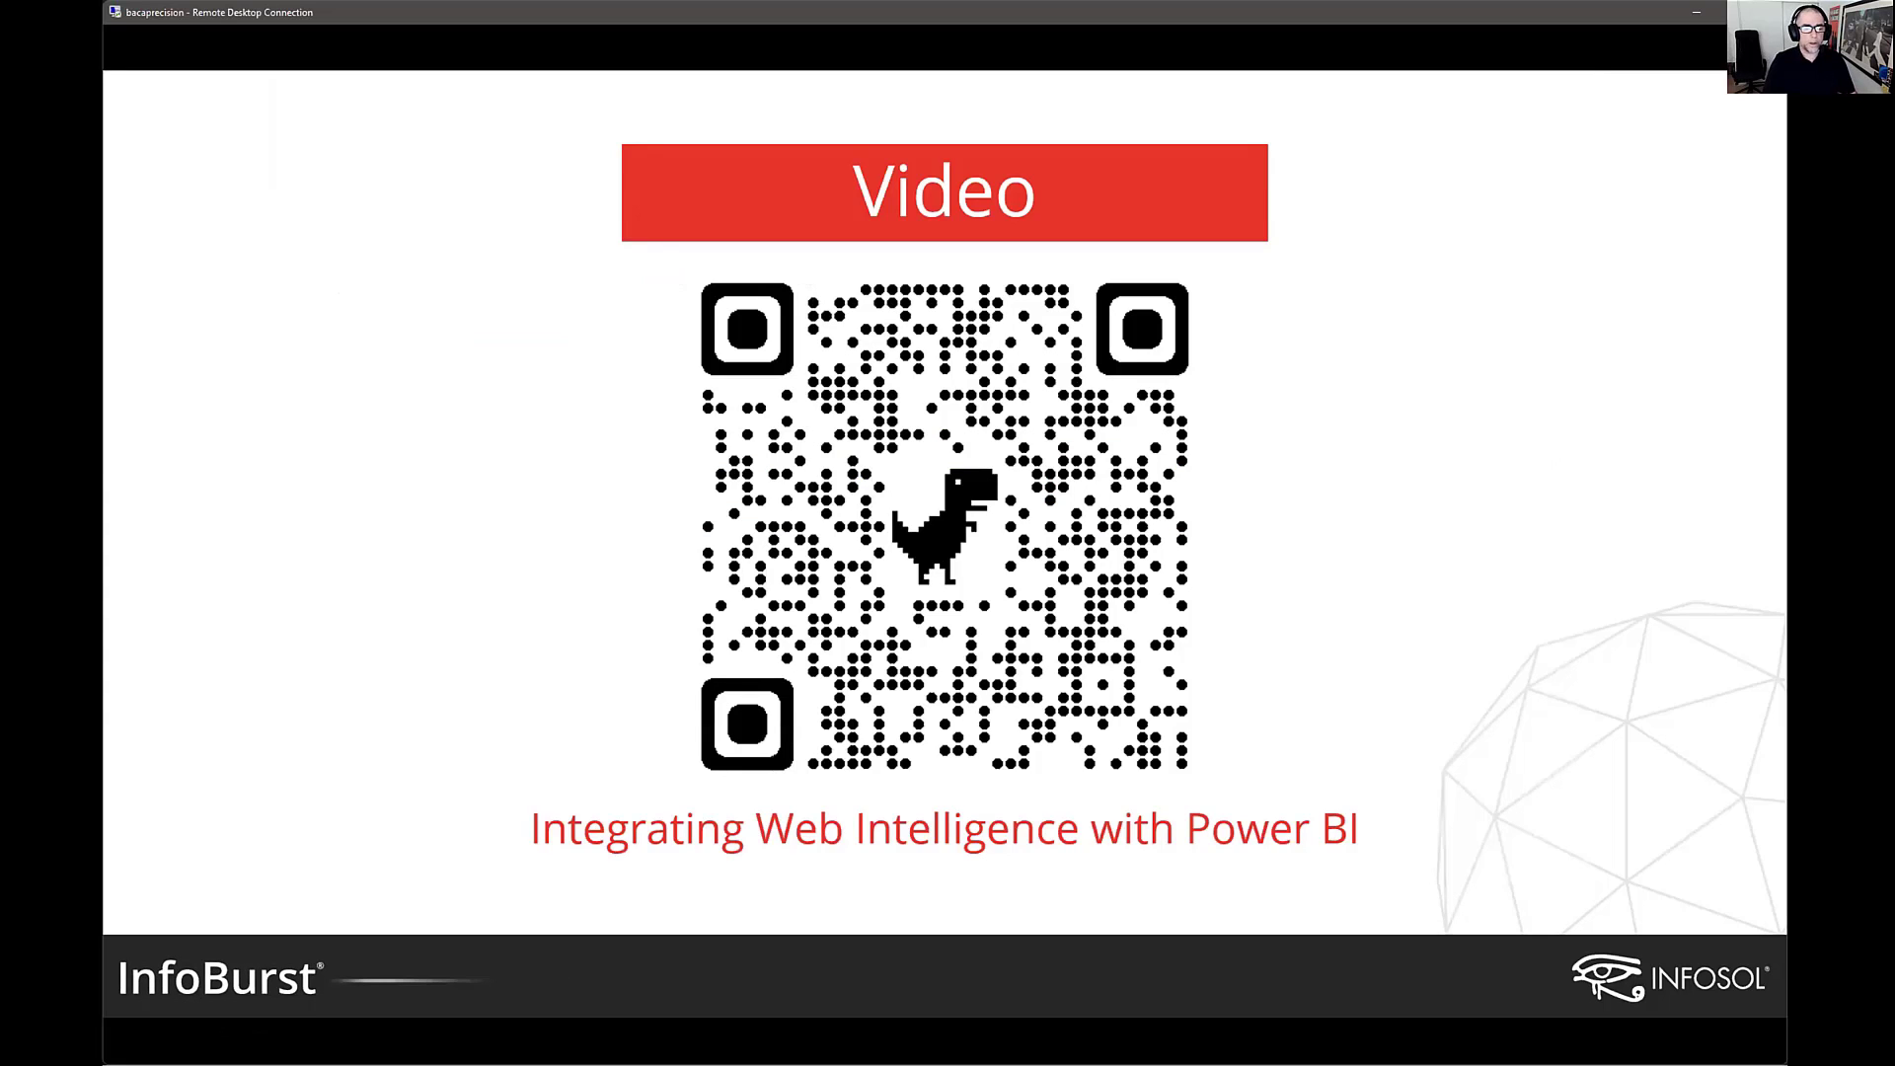